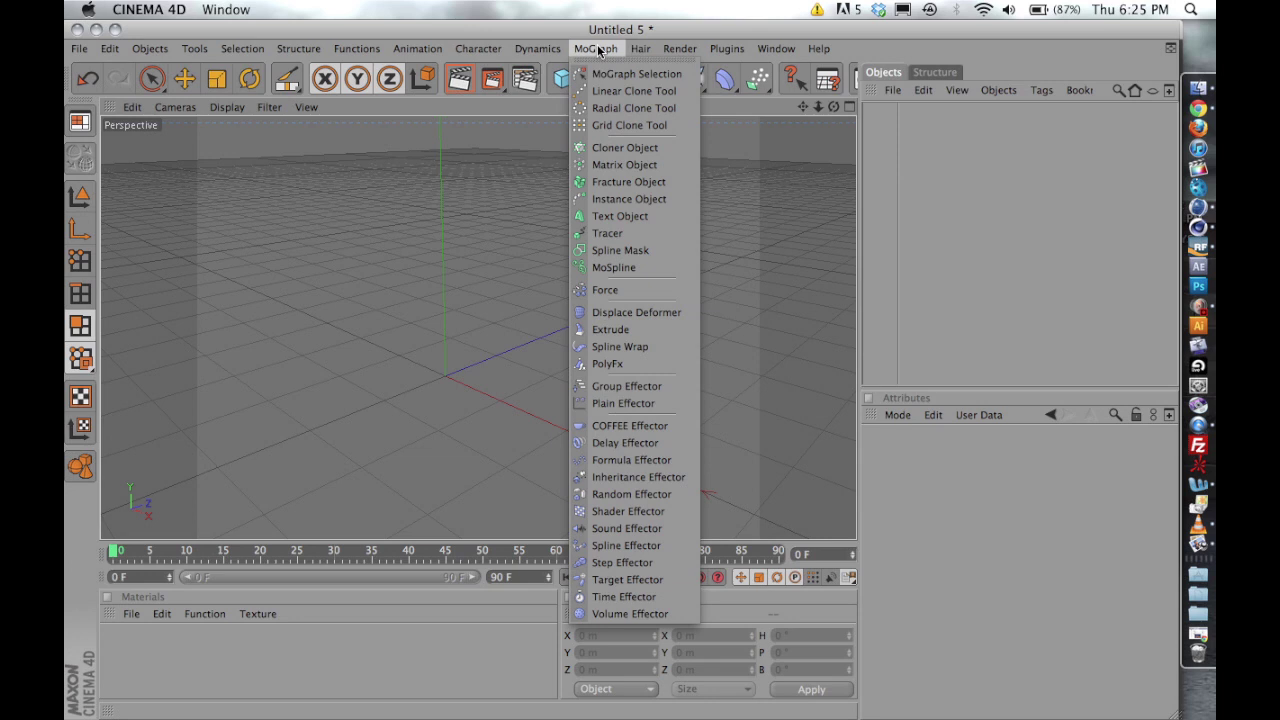
# Create a MoGraph text object reading '5' with an extrusion depth of 30.
pyautogui.click(602, 217)
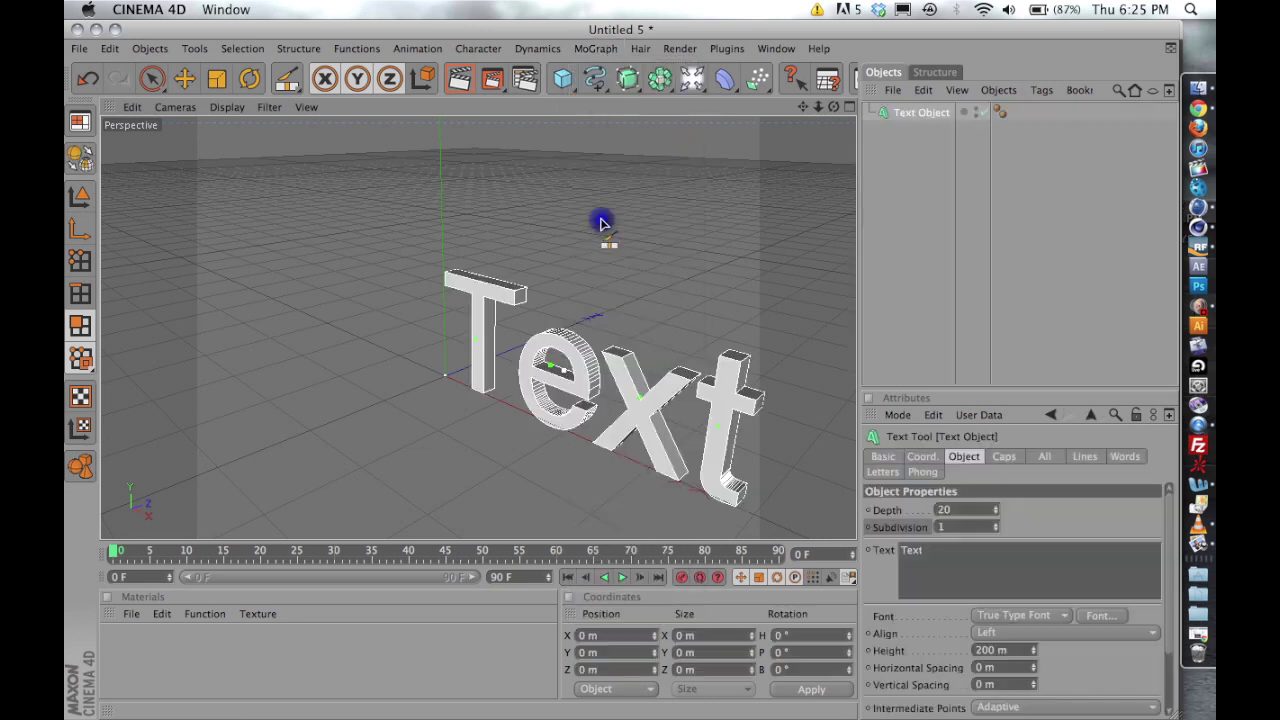
pyautogui.moveTo(929, 543); pyautogui.dragTo(846, 533)
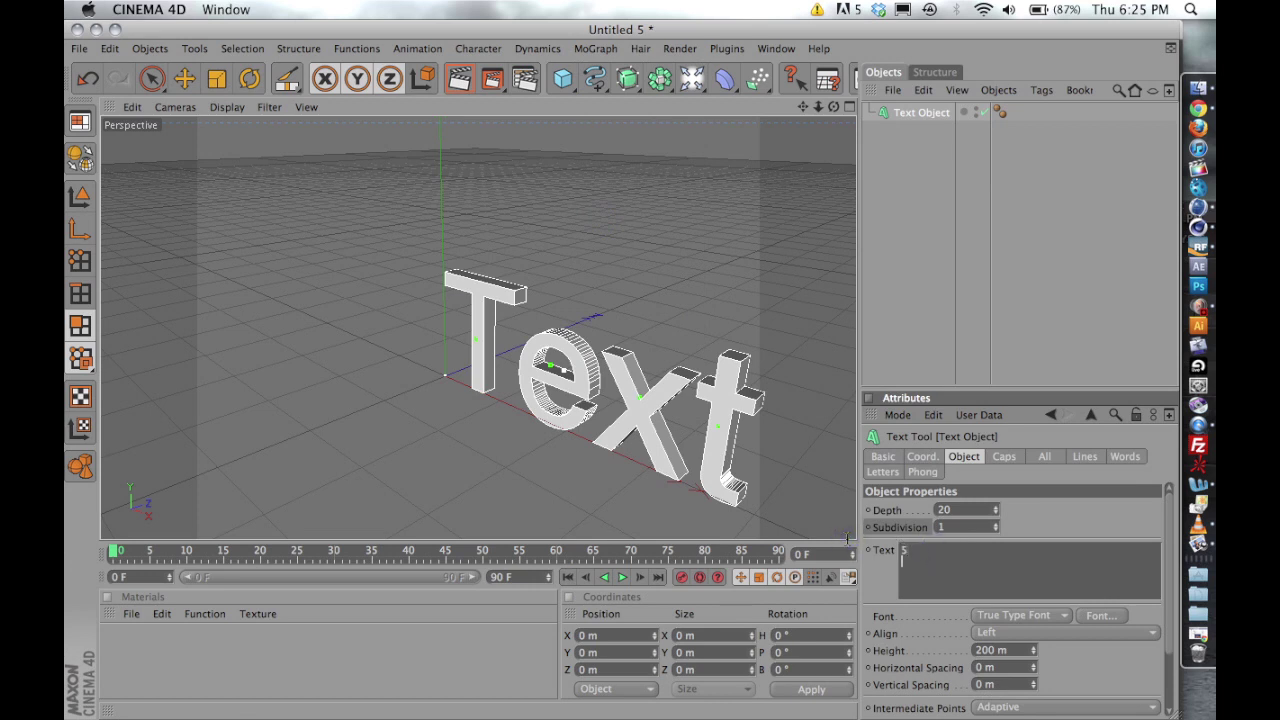
pyautogui.write('5')
pyautogui.click(536, 391)
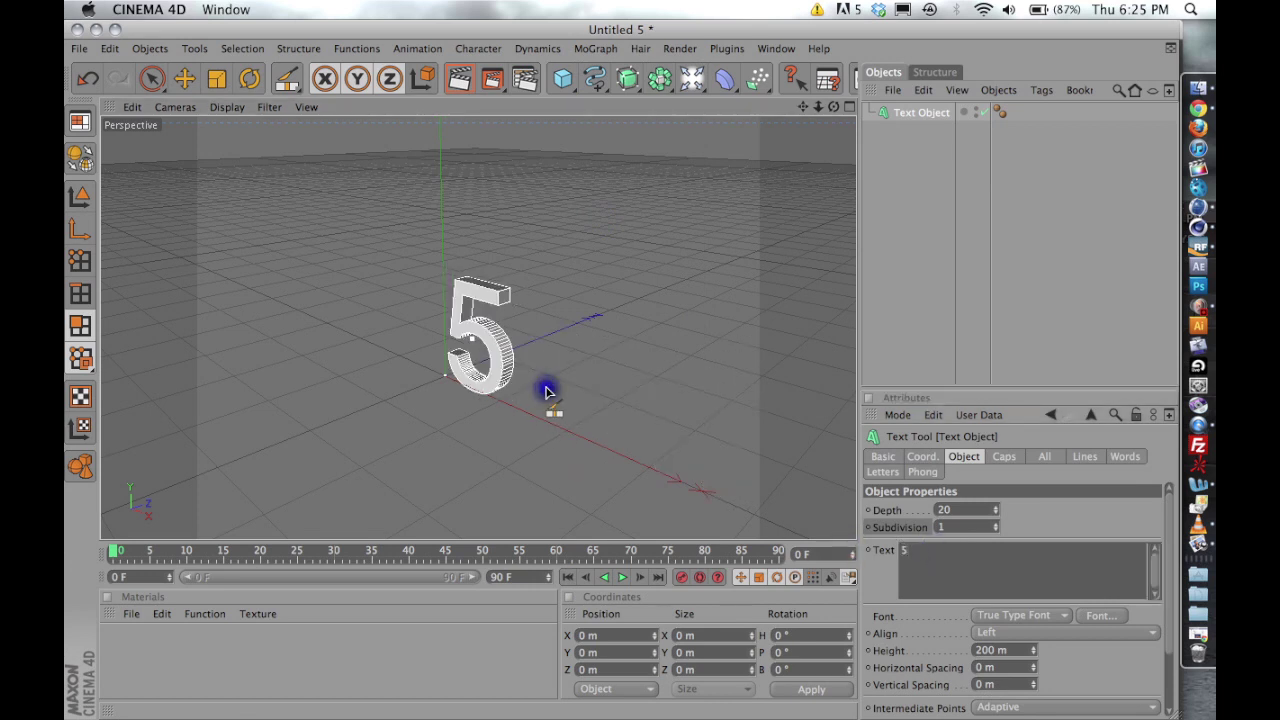
pyautogui.doubleClick(941, 510)
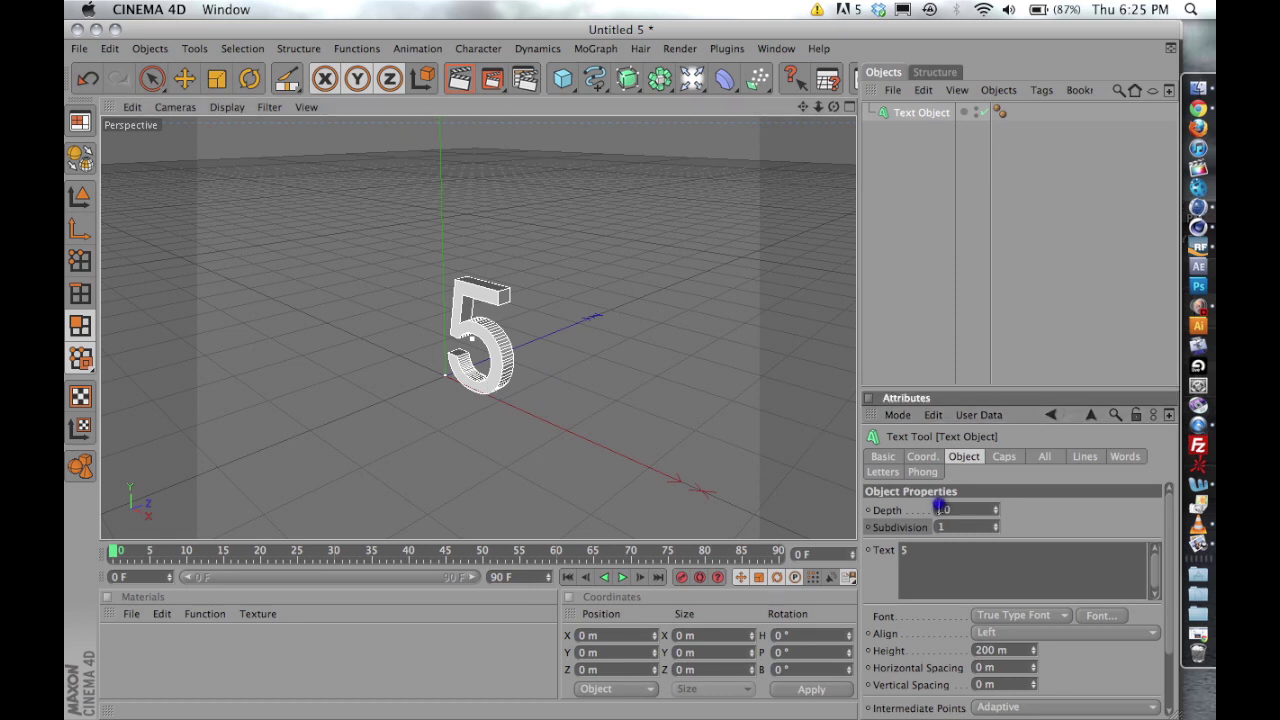
pyautogui.write('30')
pyautogui.press('Return')
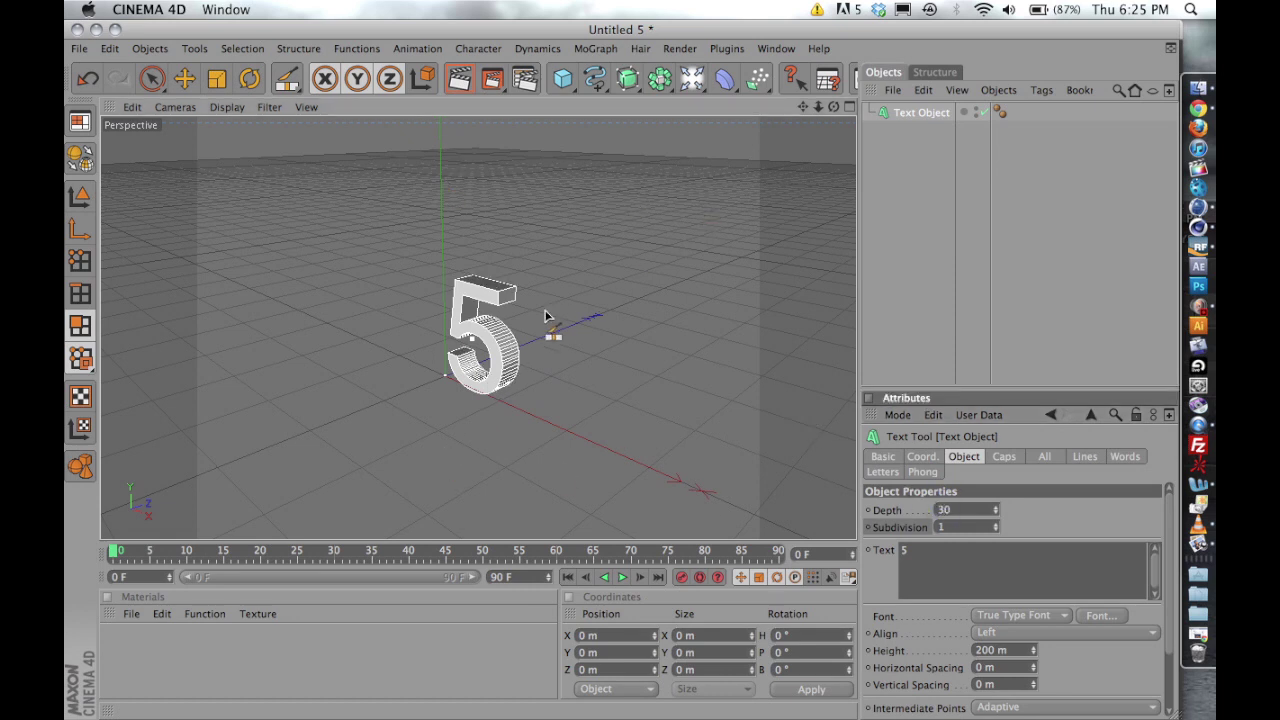
pyautogui.scroll(5, 513, 316)
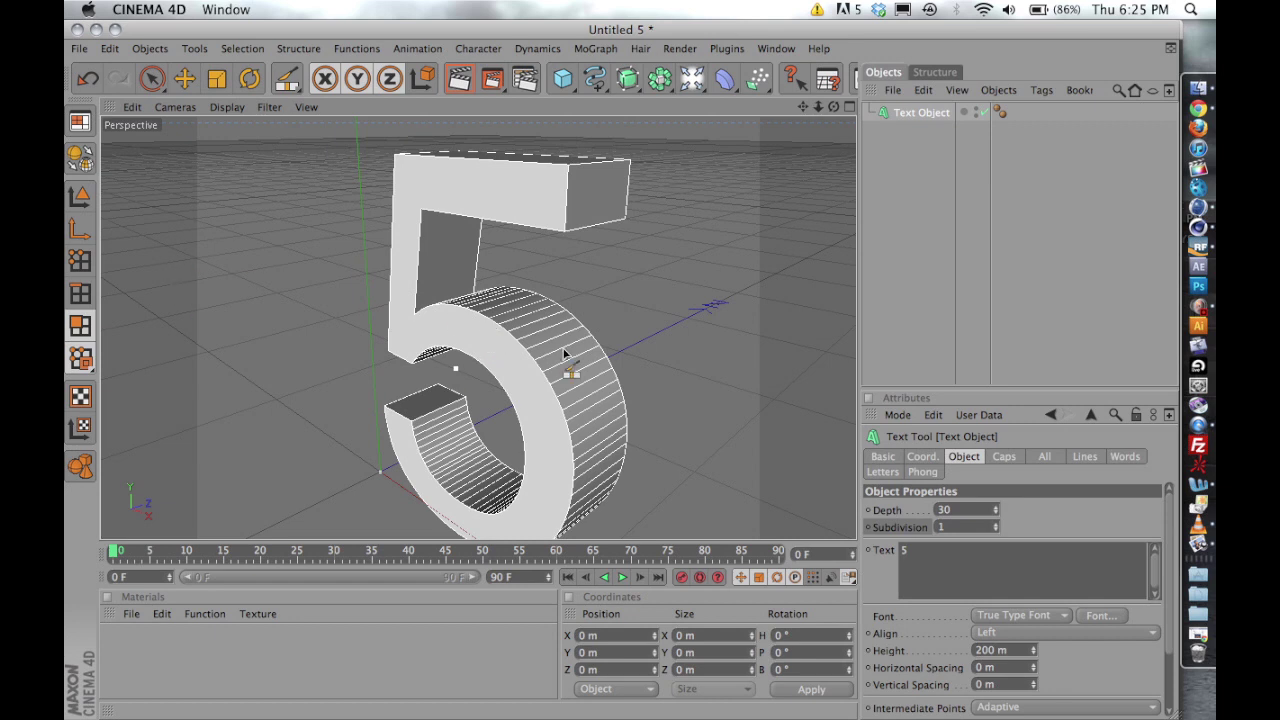
pyautogui.click(910, 115)
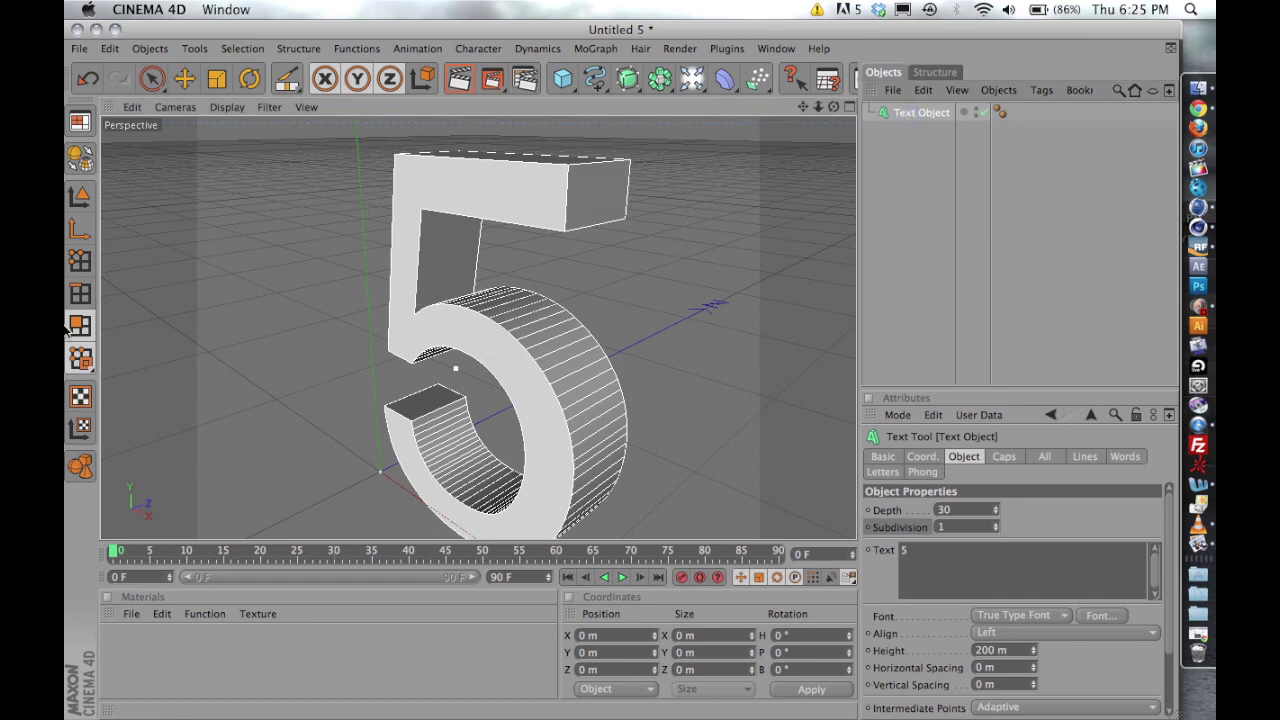
# Make the 5 text object editable geometry with the C shortcut.
pyautogui.click(80, 260)
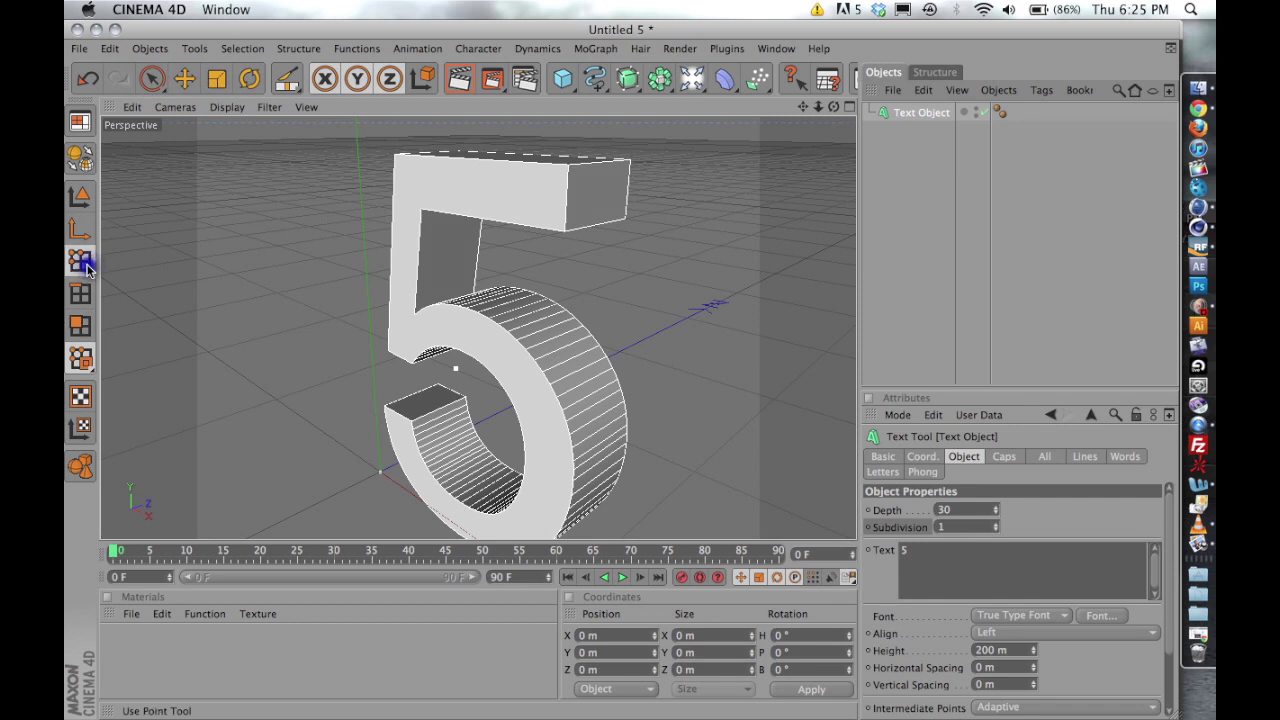
pyautogui.click(290, 50)
pyautogui.click(290, 50)
pyautogui.click(290, 50)
pyautogui.click(290, 50)
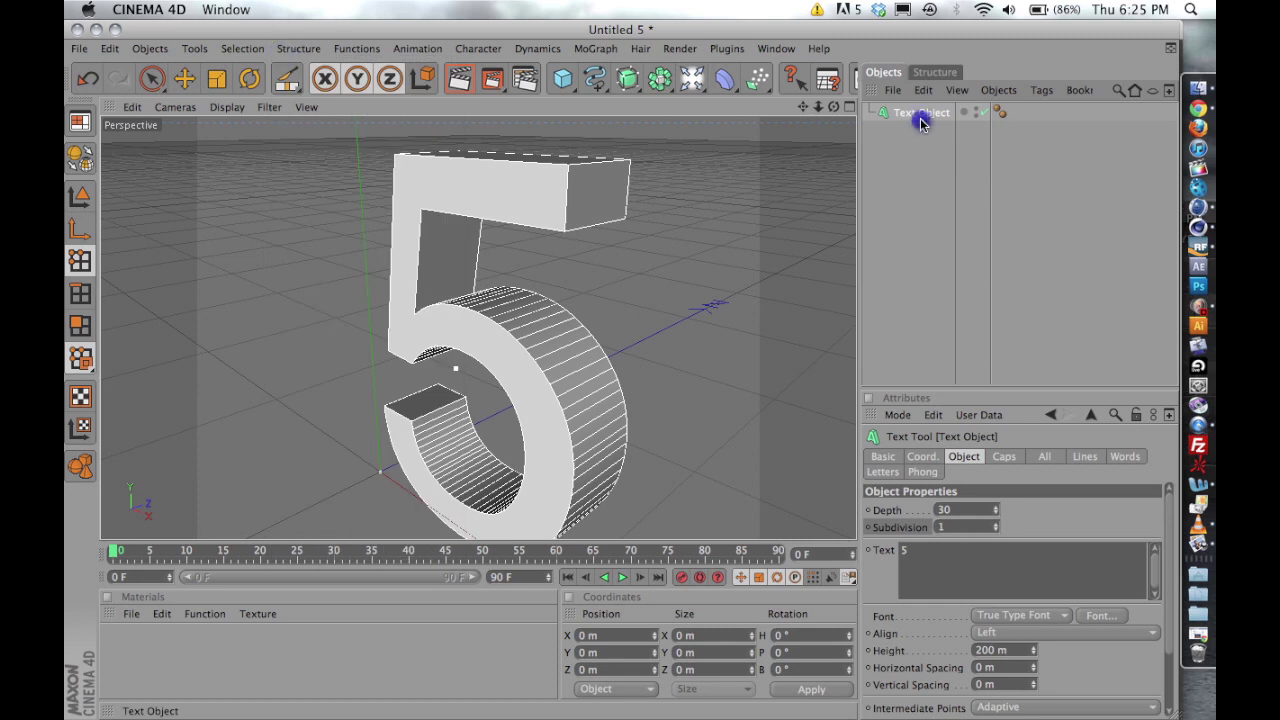
pyautogui.press('c')
pyautogui.click(299, 49)
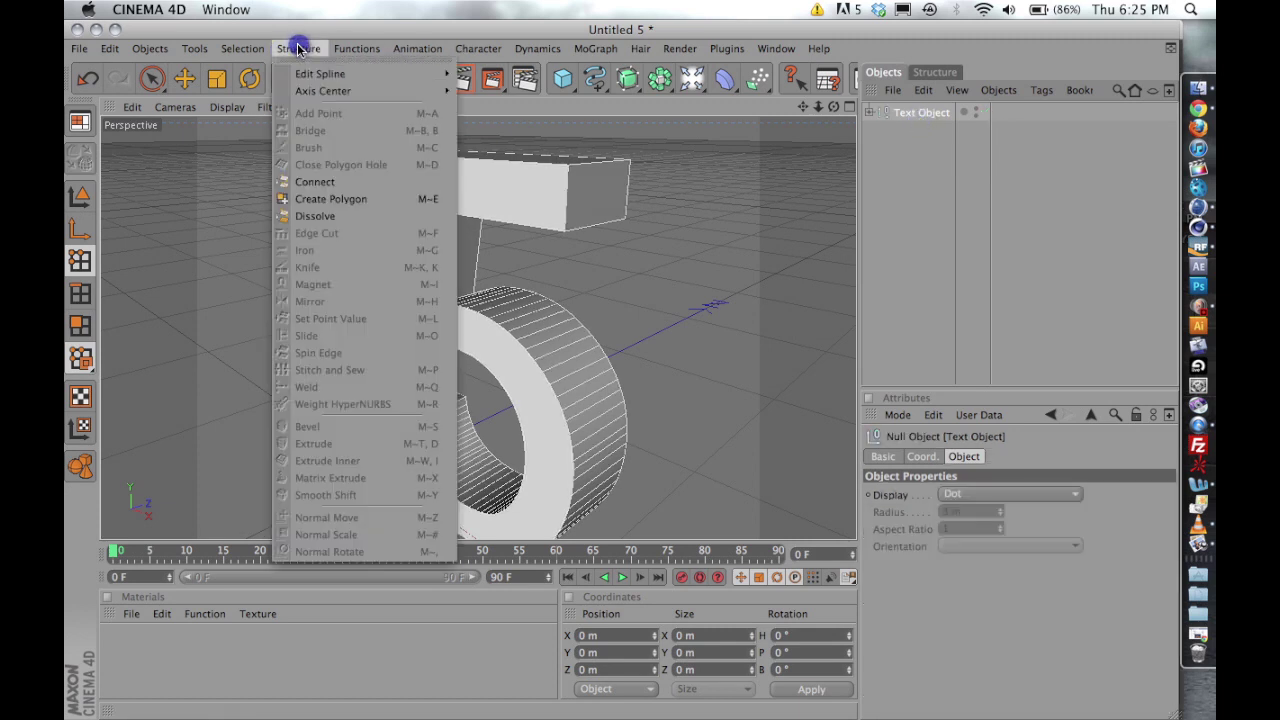
pyautogui.click(242, 48)
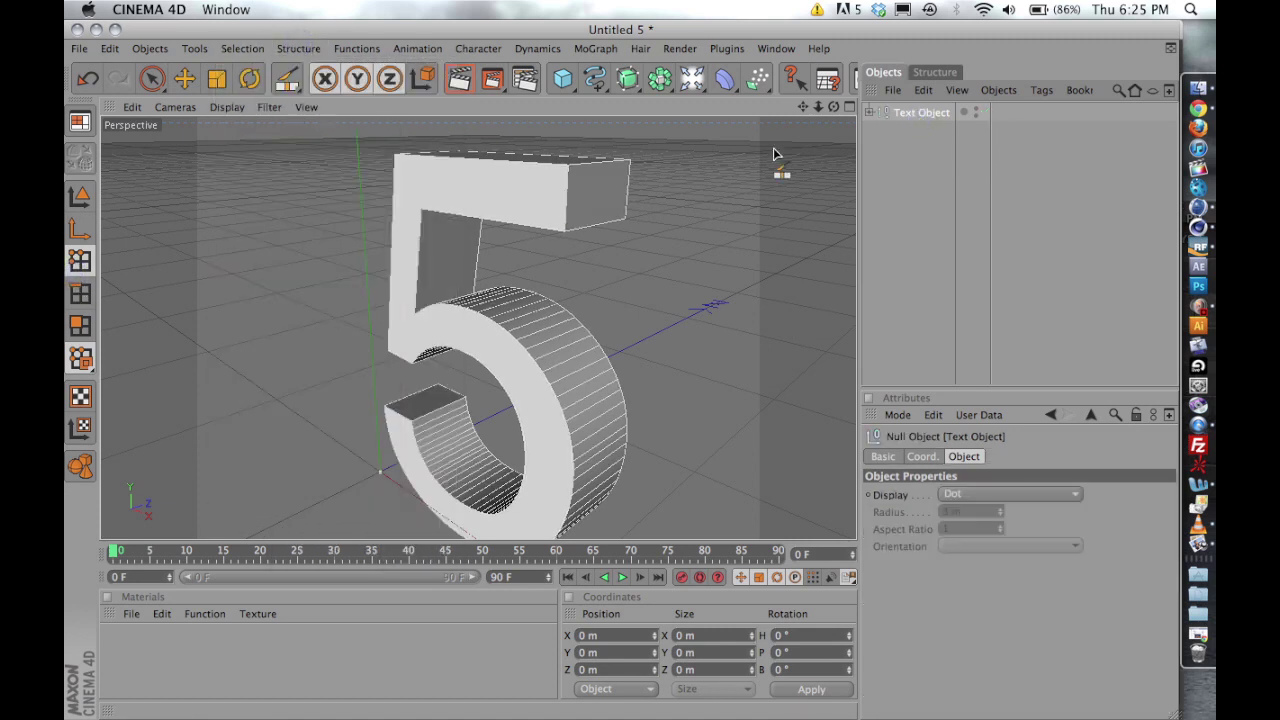
# Select all of the text object's child parts with Select Children.
pyautogui.rightClick(913, 117)
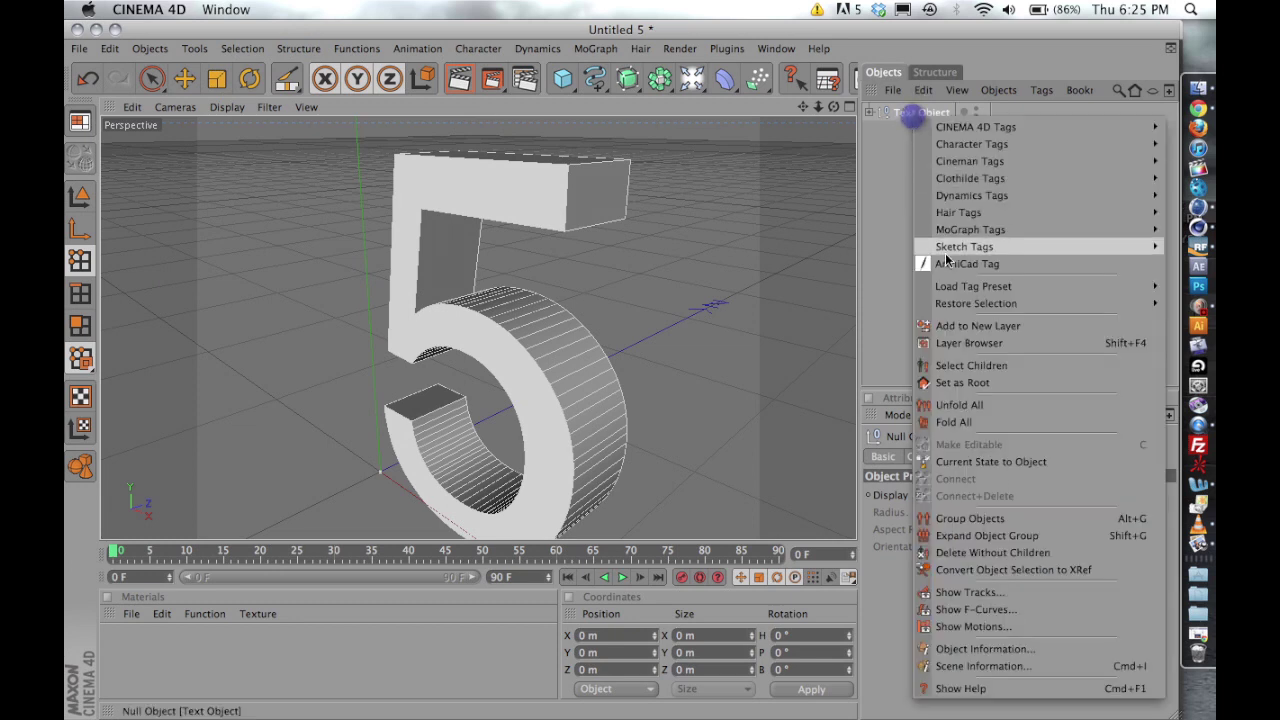
pyautogui.click(945, 365)
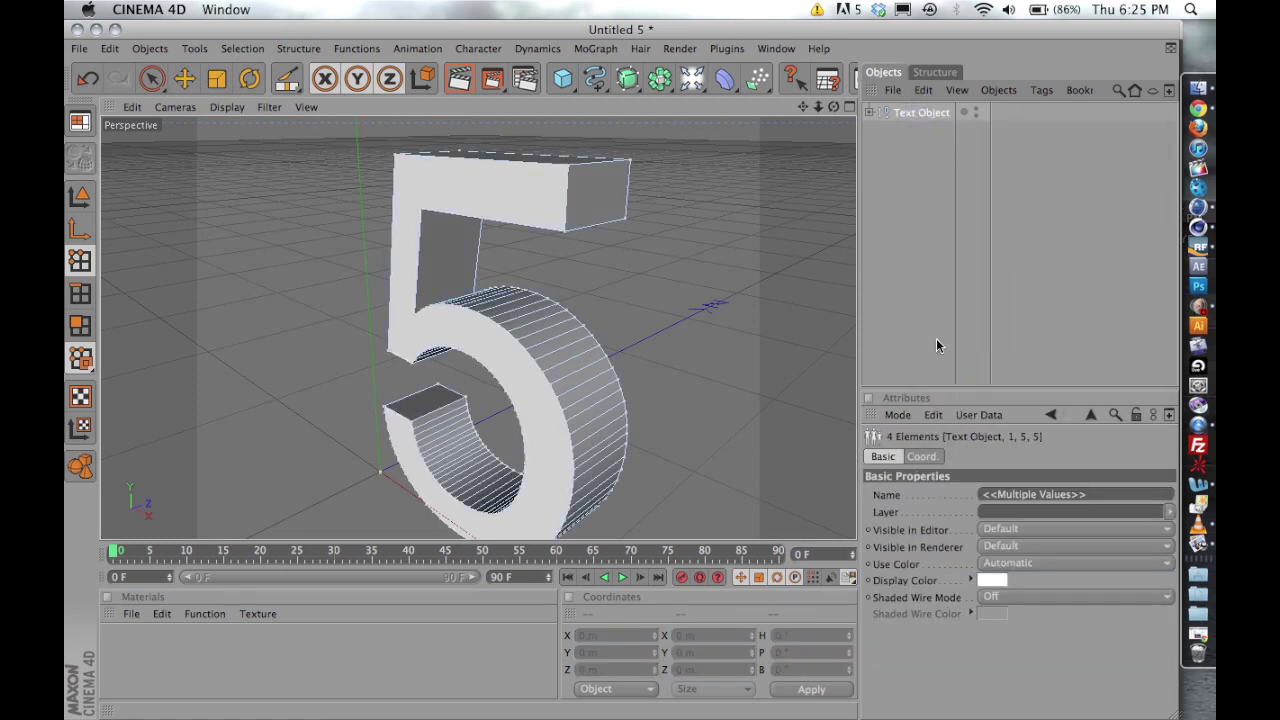
pyautogui.rightClick(911, 117)
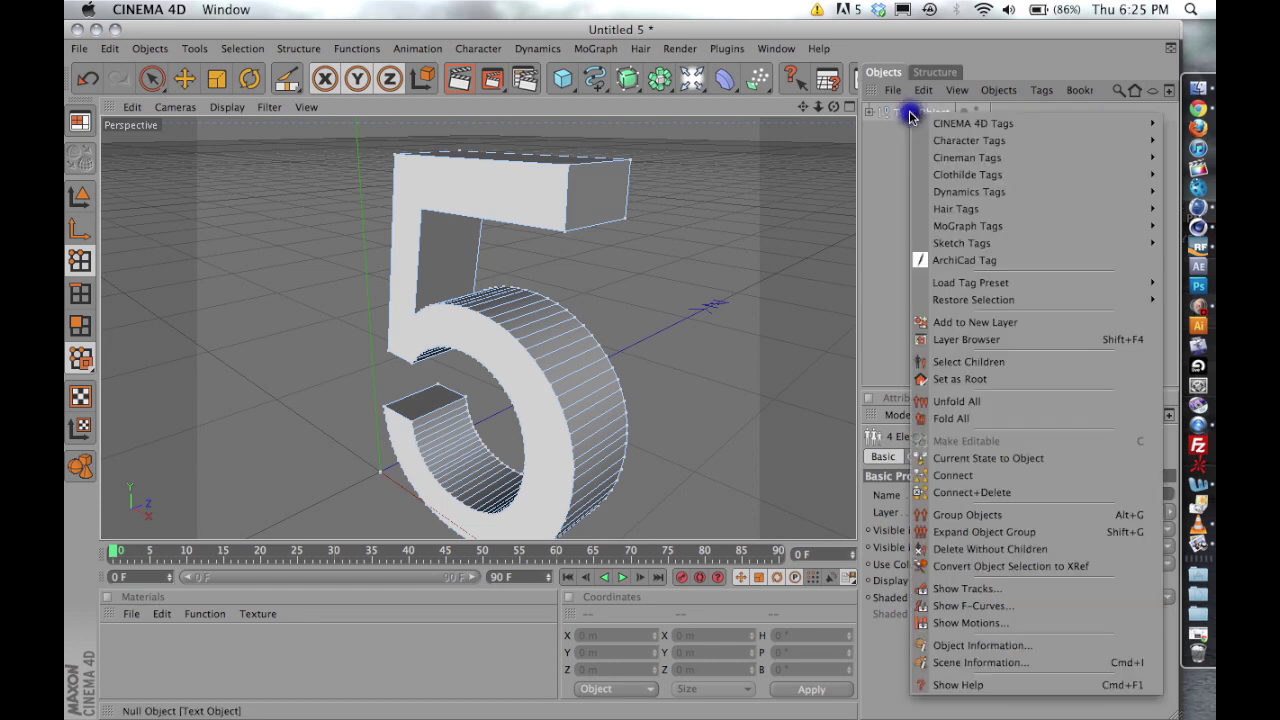
pyautogui.click(947, 362)
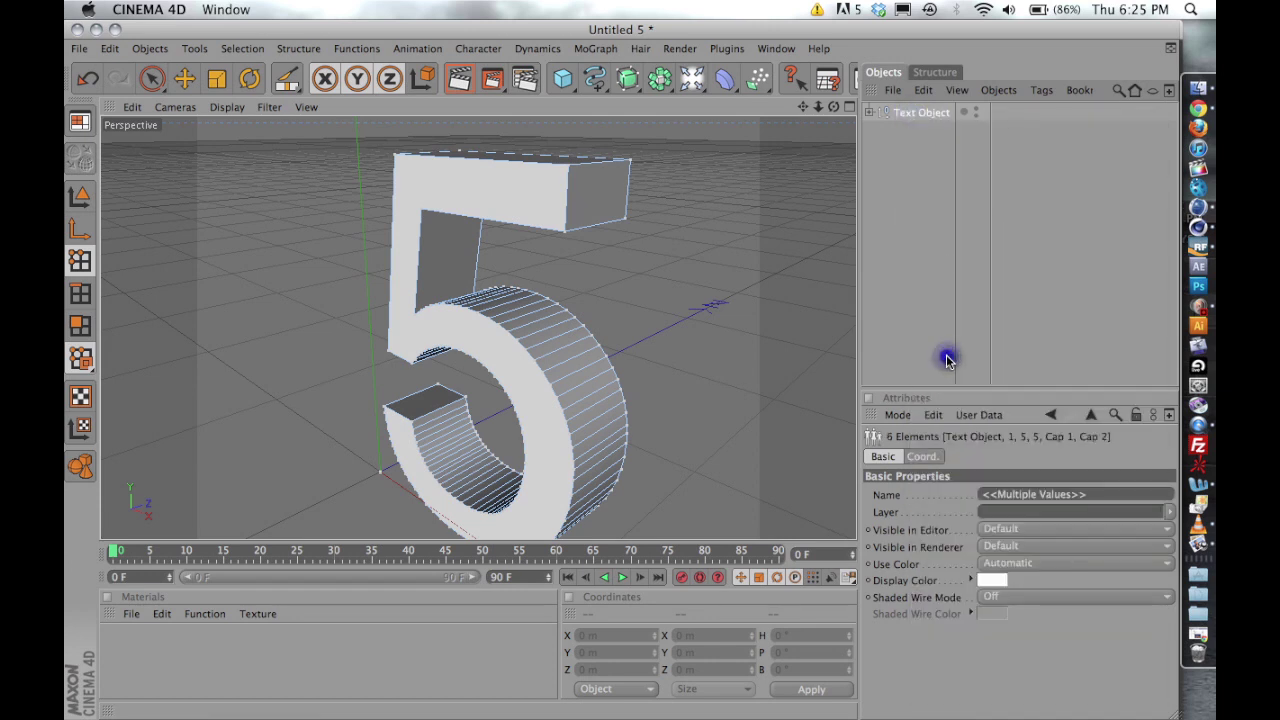
pyautogui.press('k')
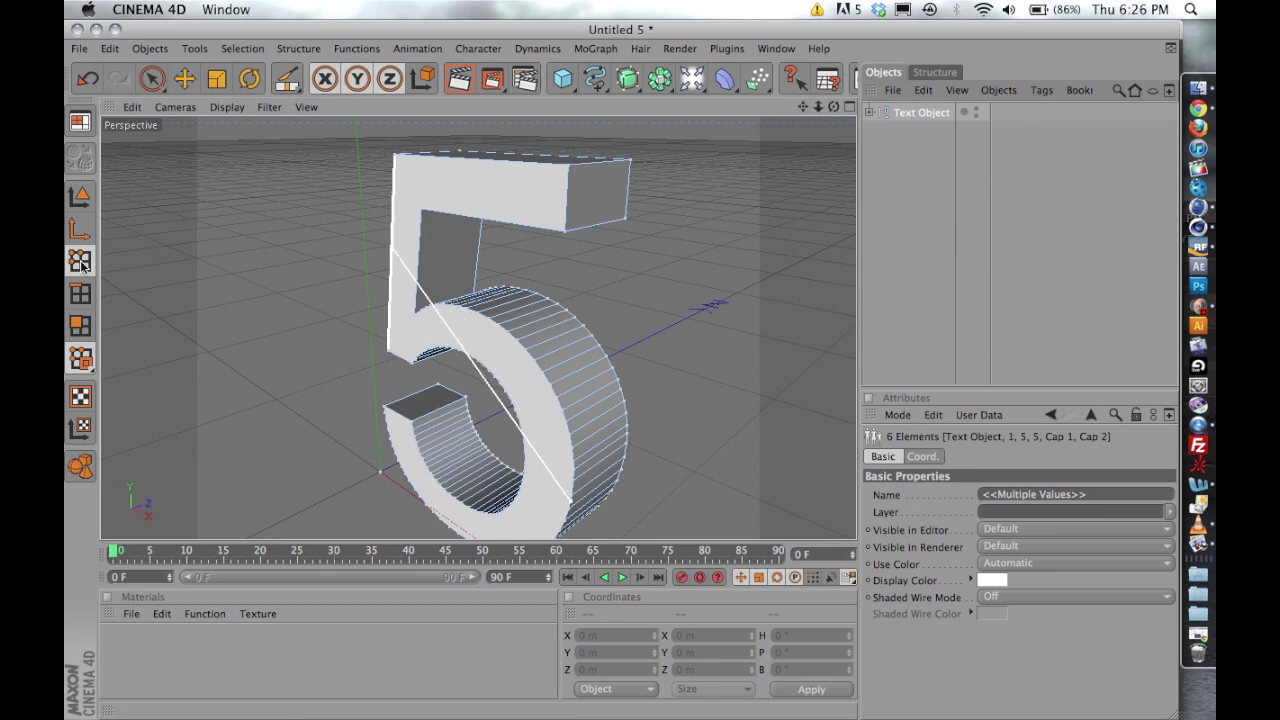
pyautogui.click(242, 48)
pyautogui.moveTo(298, 48)
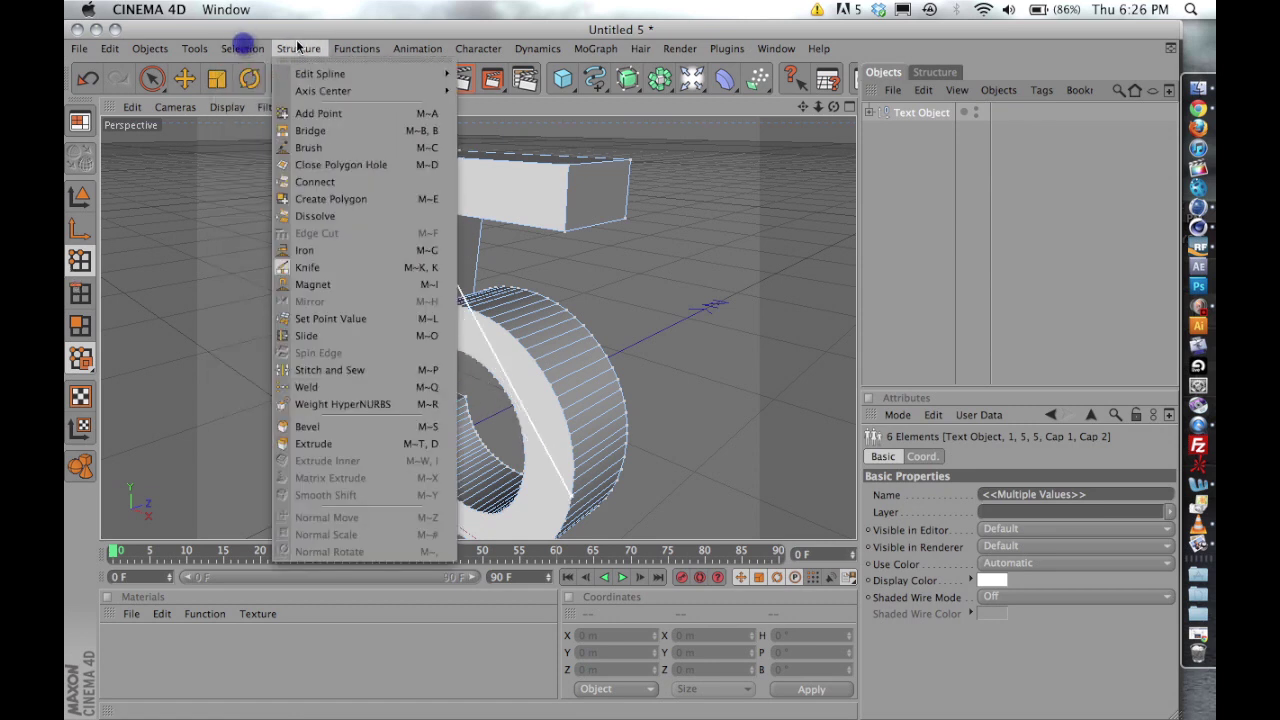
# Add several knife loop cuts across the top bar of the 5 in Loop mode.
pyautogui.click(291, 268)
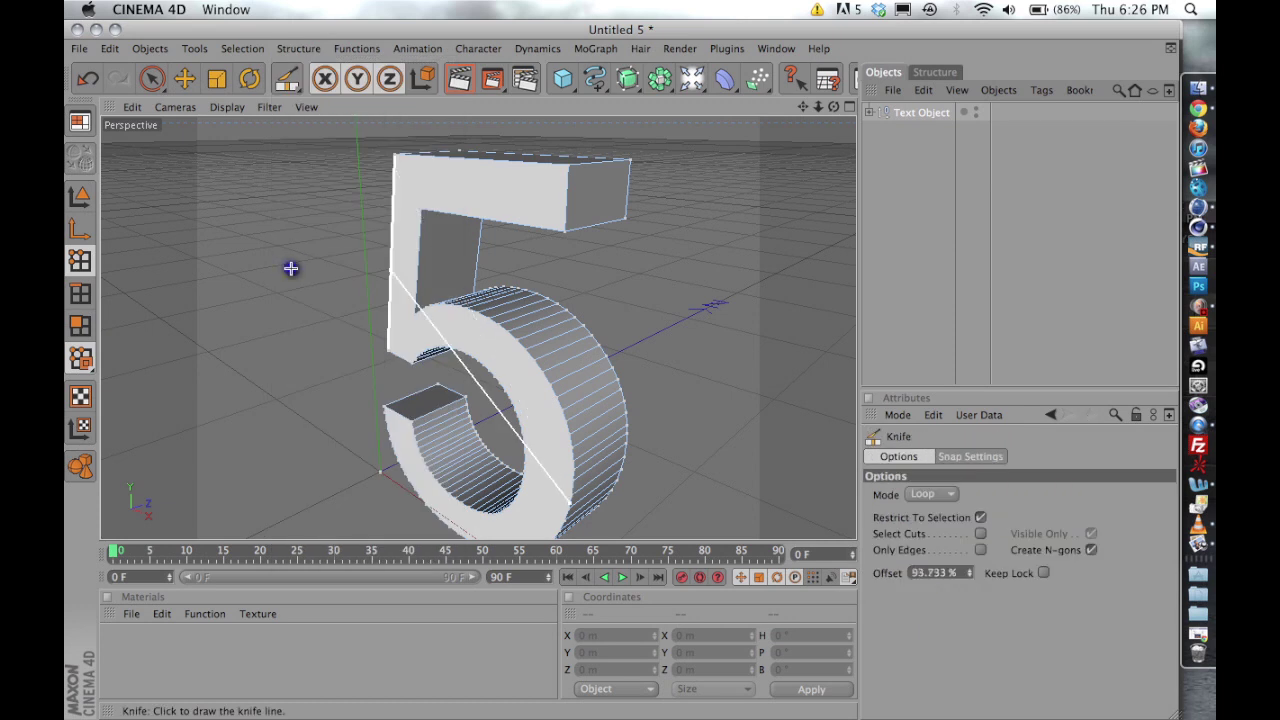
pyautogui.click(487, 250)
pyautogui.click(934, 494)
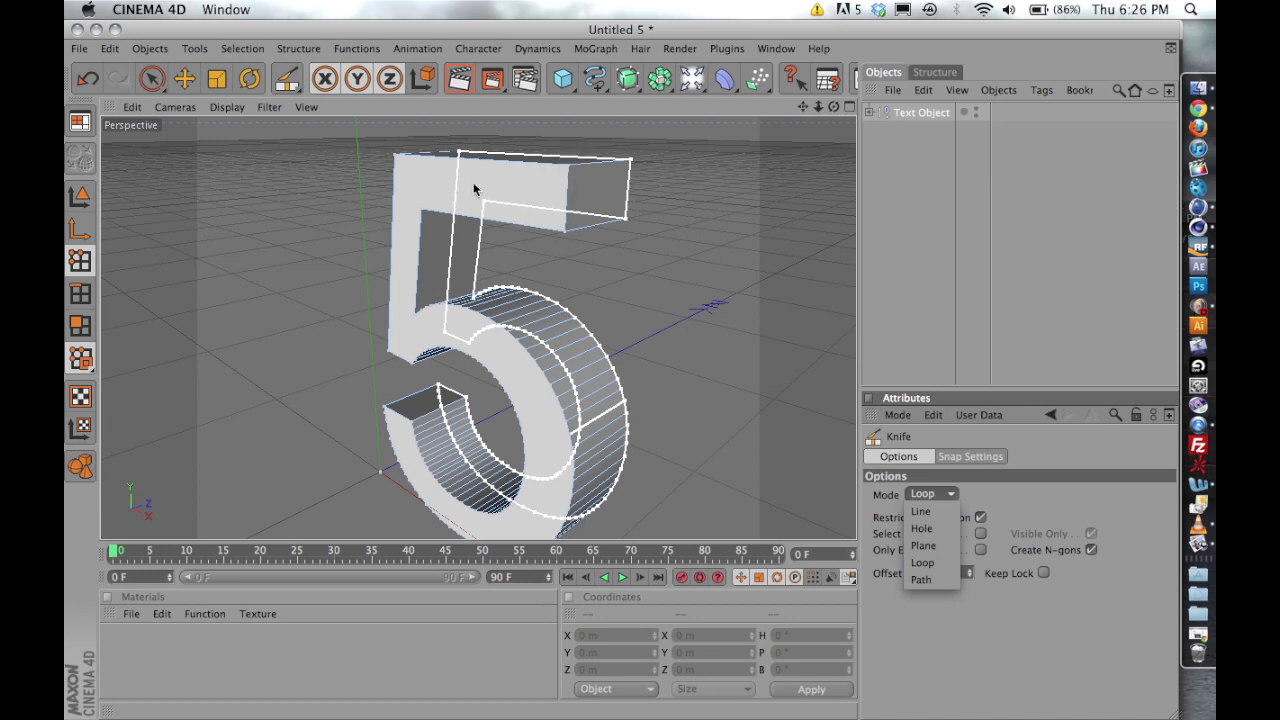
pyautogui.click(922, 562)
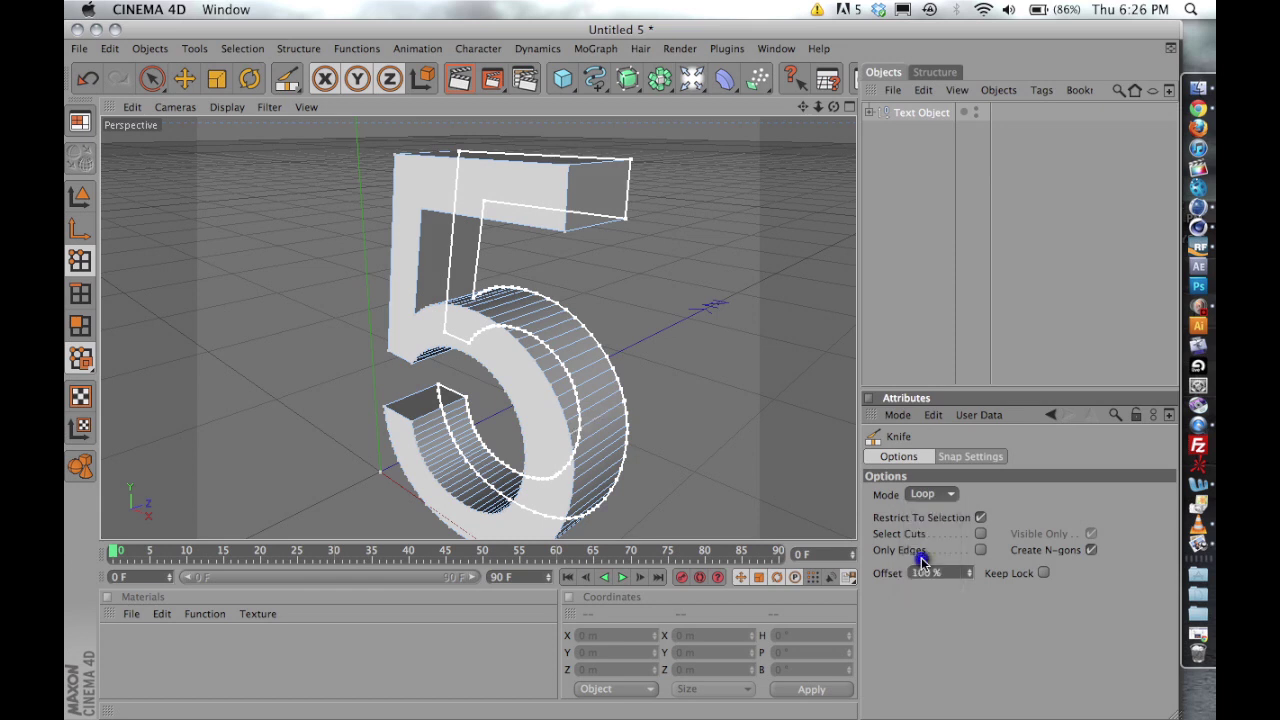
pyautogui.click(574, 212)
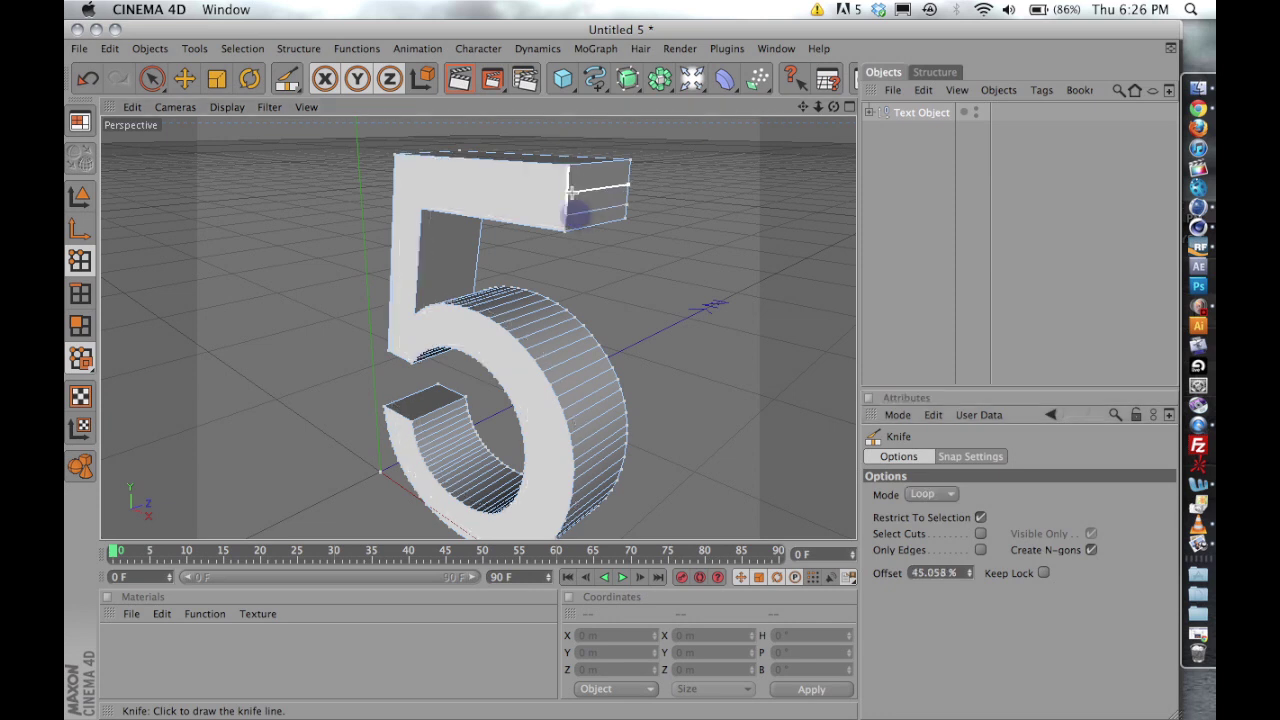
pyautogui.click(570, 183)
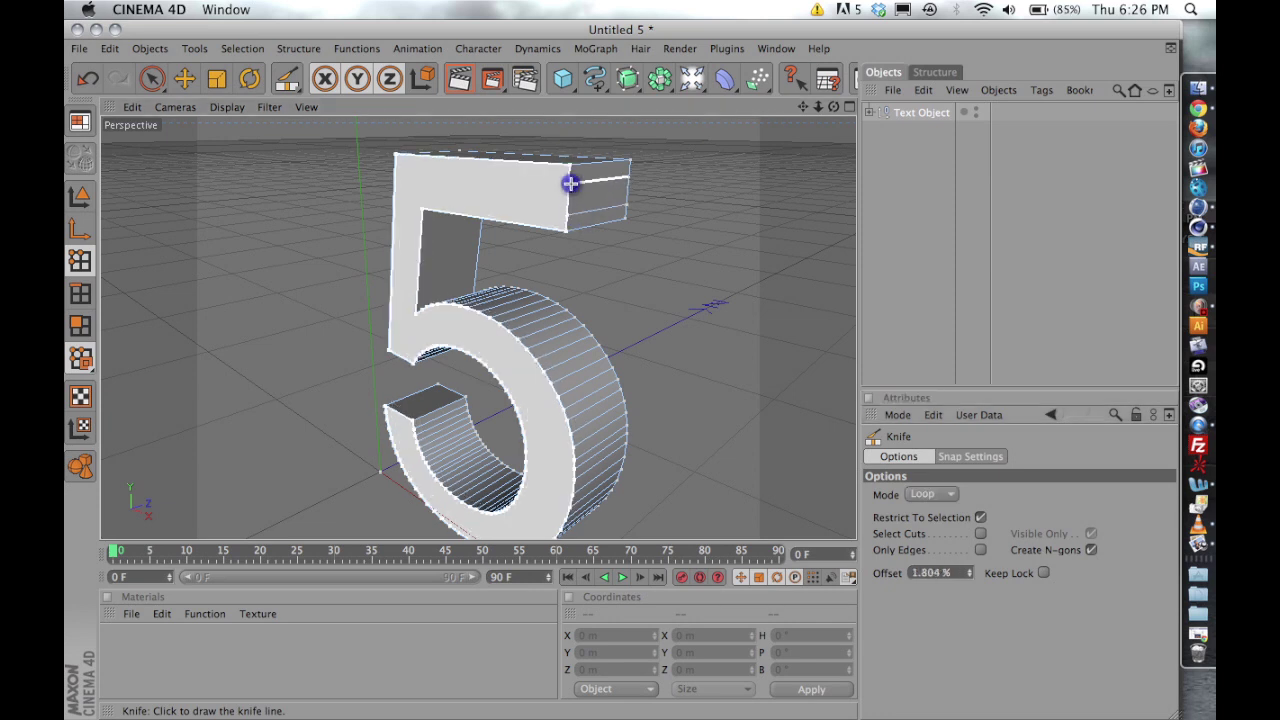
pyautogui.click(581, 181)
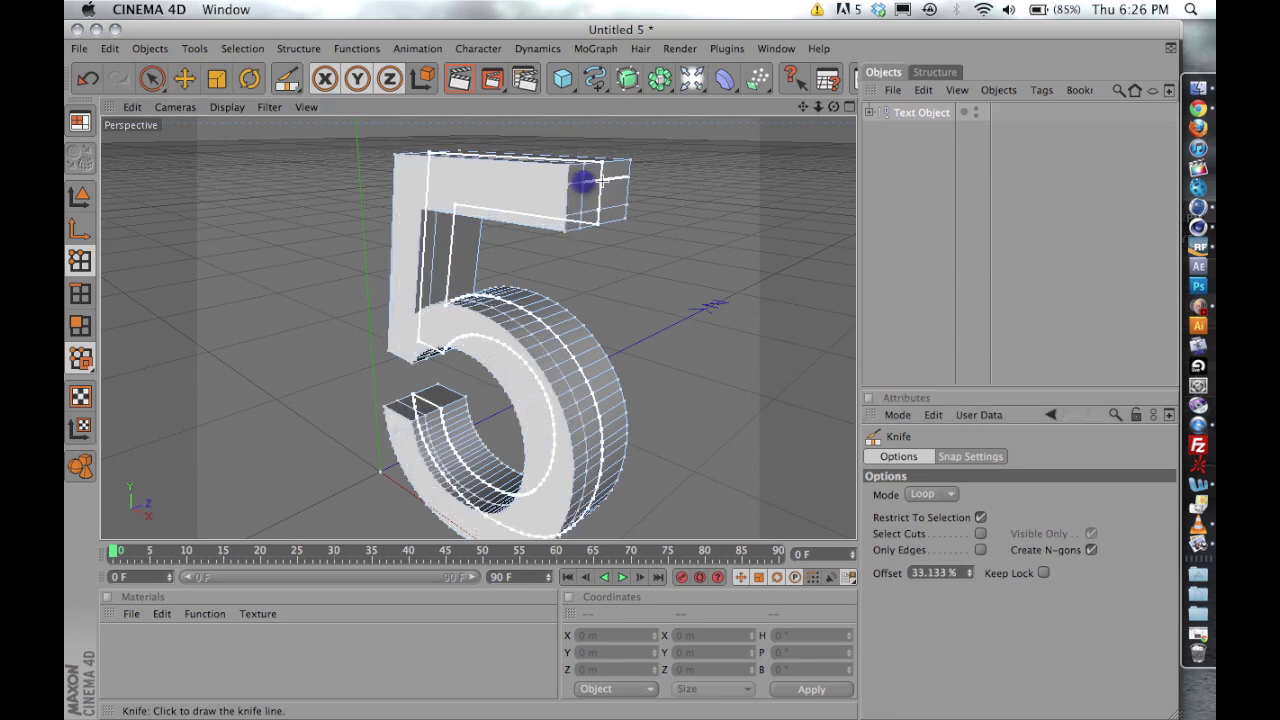
pyautogui.click(613, 177)
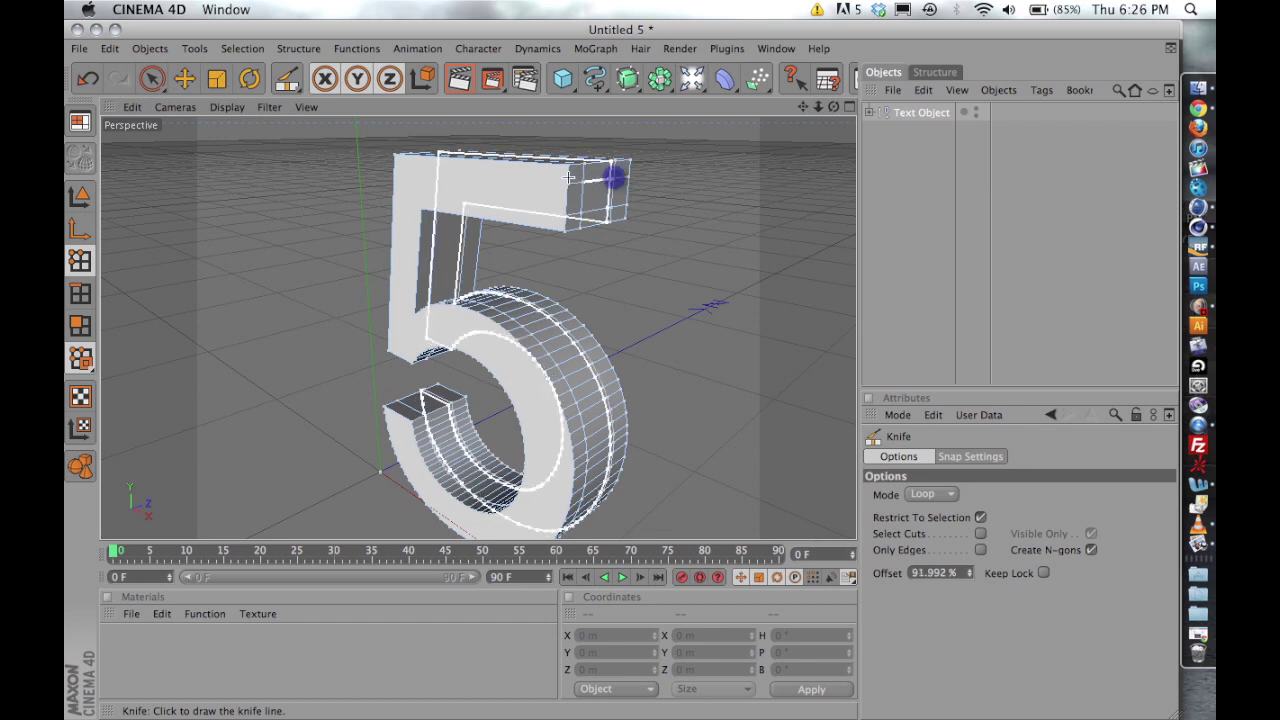
# In edge mode with the Move tool, select a face on the 5's top bar.
pyautogui.click(81, 321)
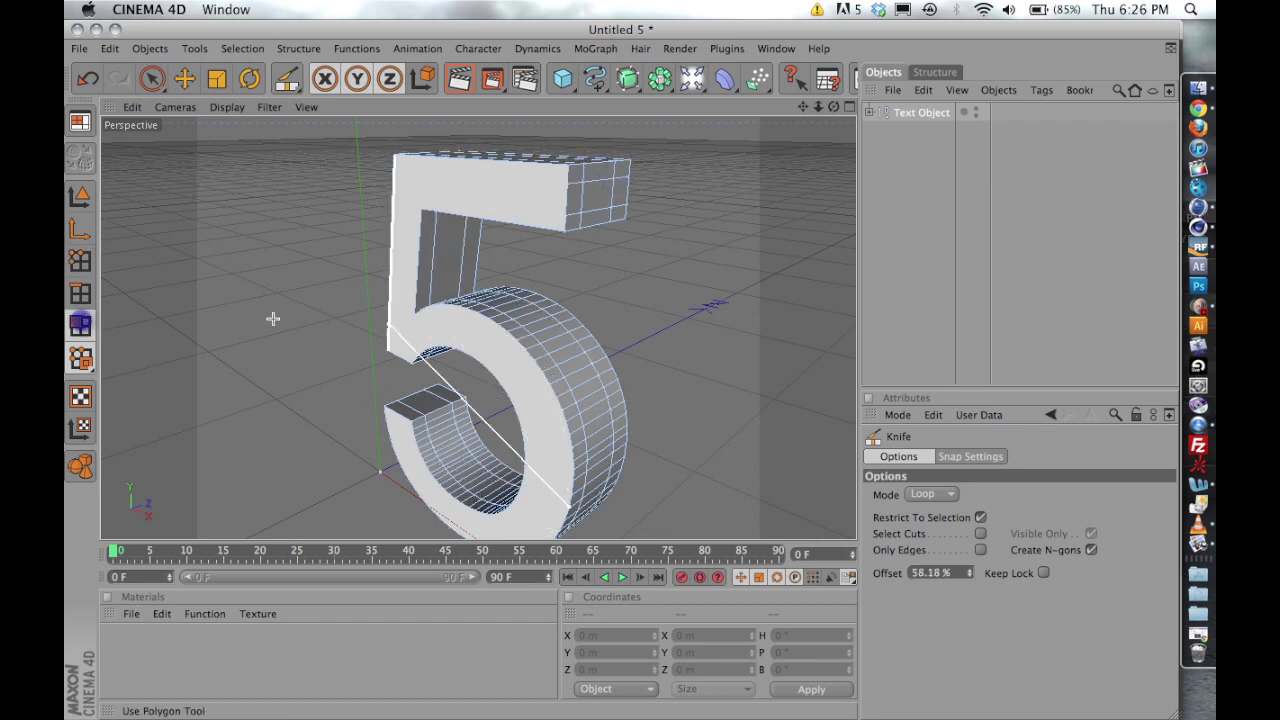
pyautogui.click(184, 78)
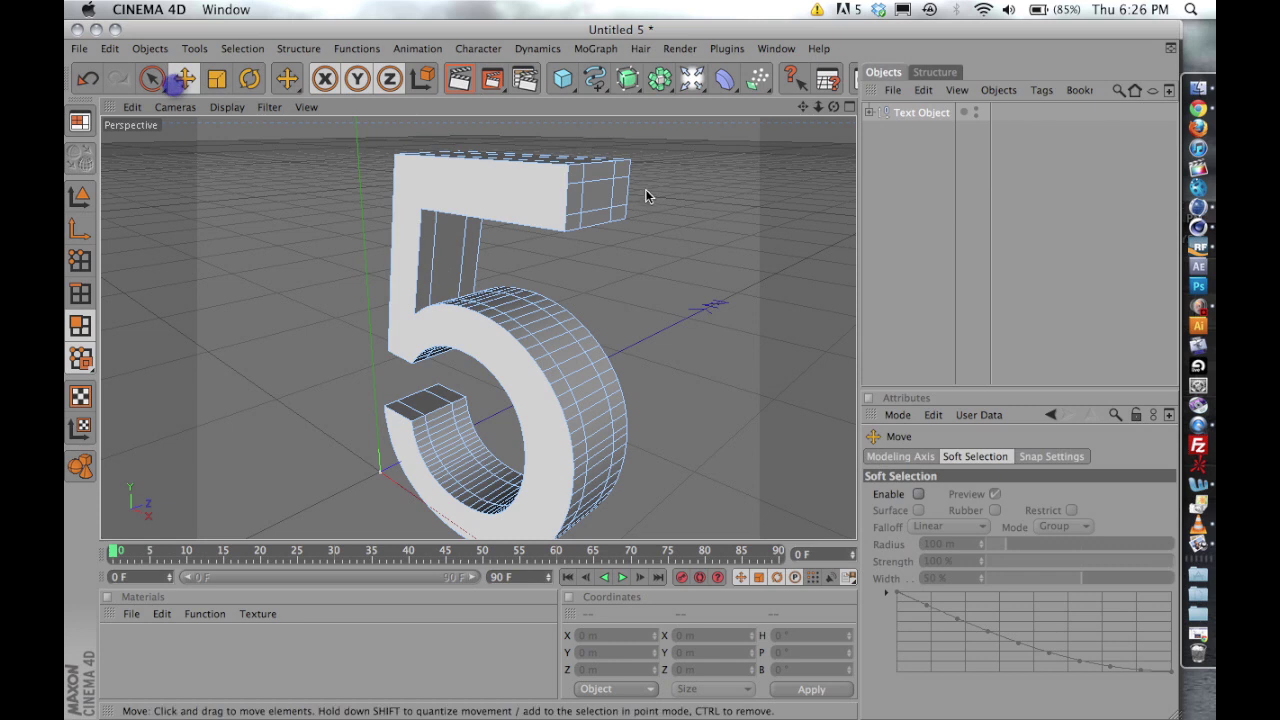
pyautogui.click(585, 192)
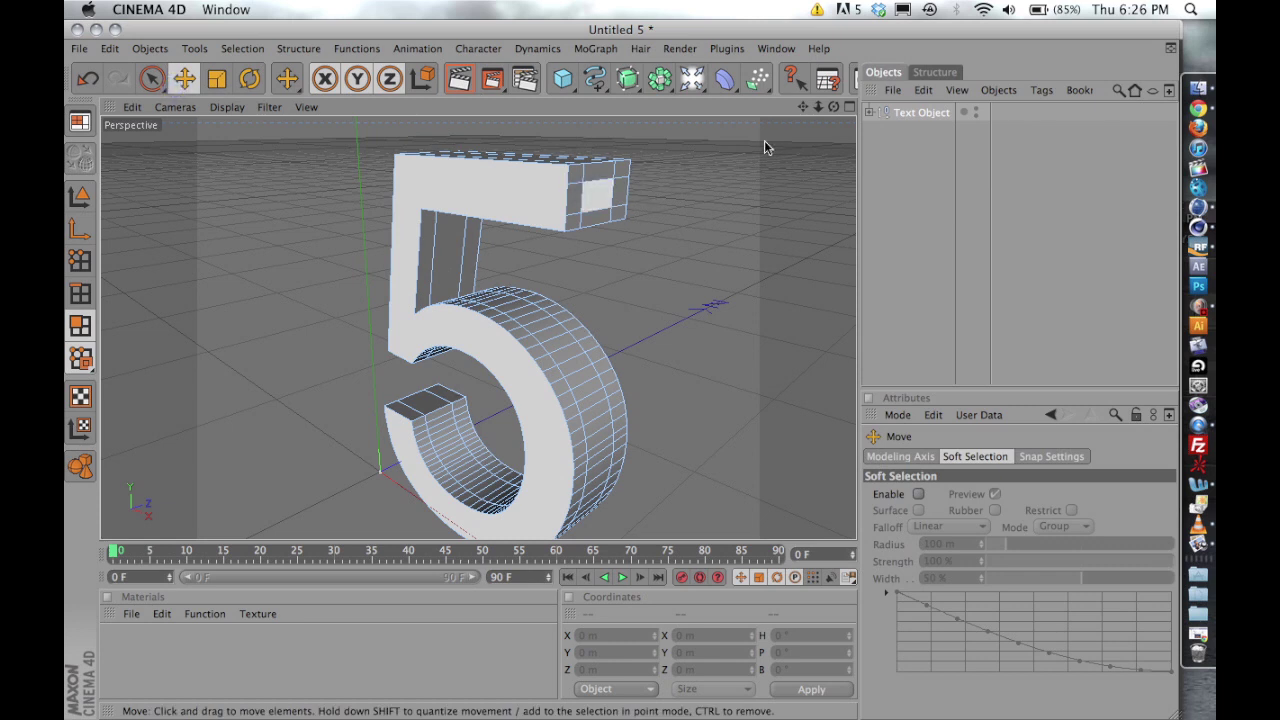
pyautogui.click(910, 113)
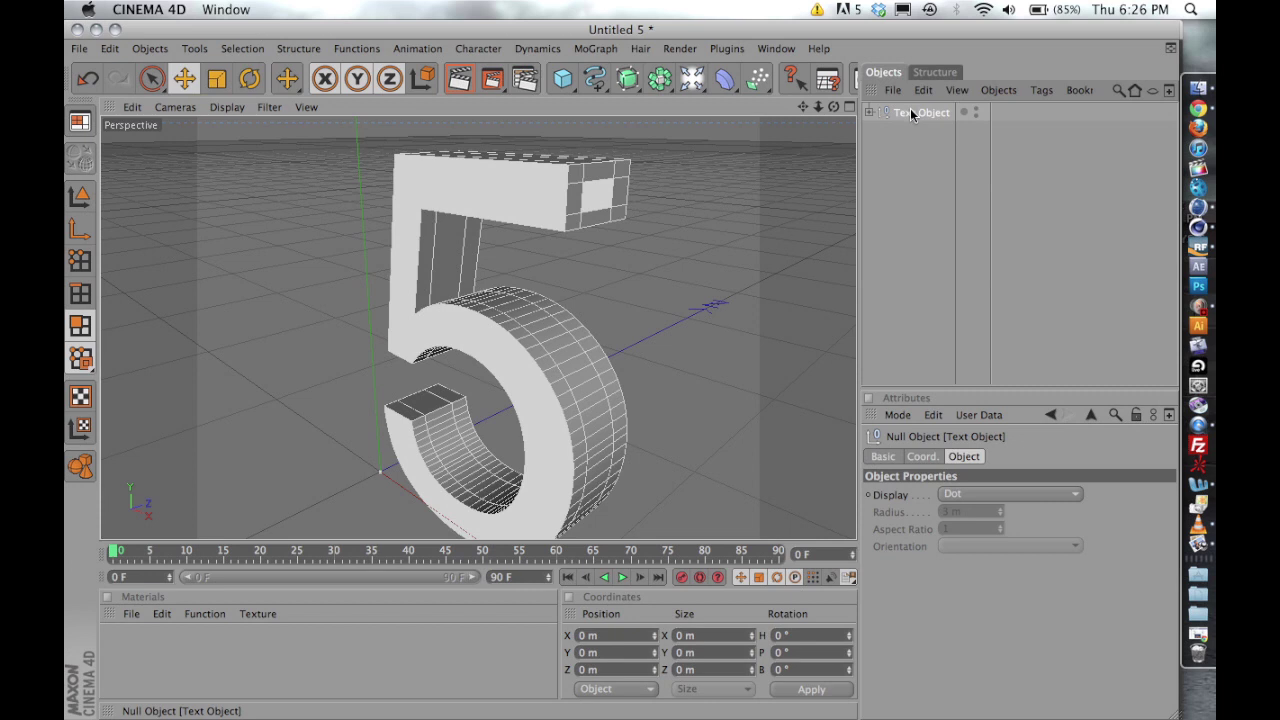
# Connect+Delete the text object's children into Text Object.1, then return to Model mode.
pyautogui.click(910, 113)
pyautogui.keyDown('ctrl'); pyautogui.click(910, 113); pyautogui.keyUp('ctrl')
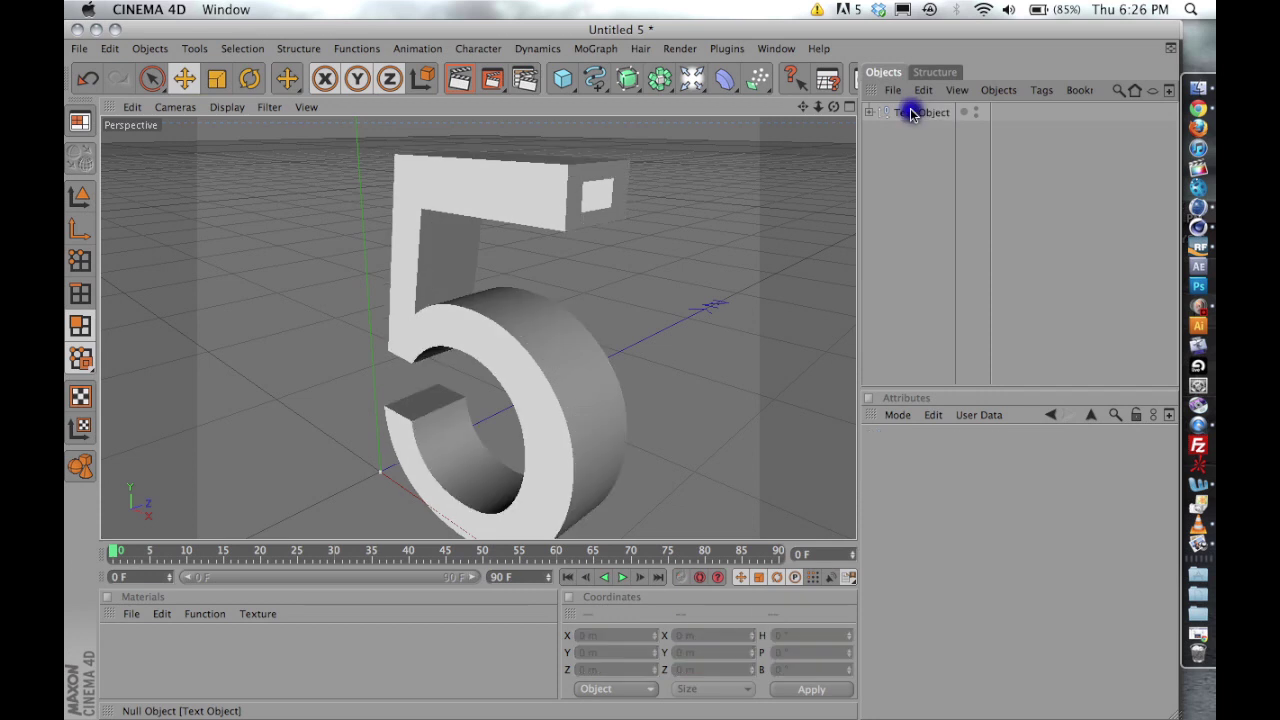
pyautogui.keyDown('ctrl'); pyautogui.click(910, 113); pyautogui.keyUp('ctrl')
pyautogui.rightClick(910, 113)
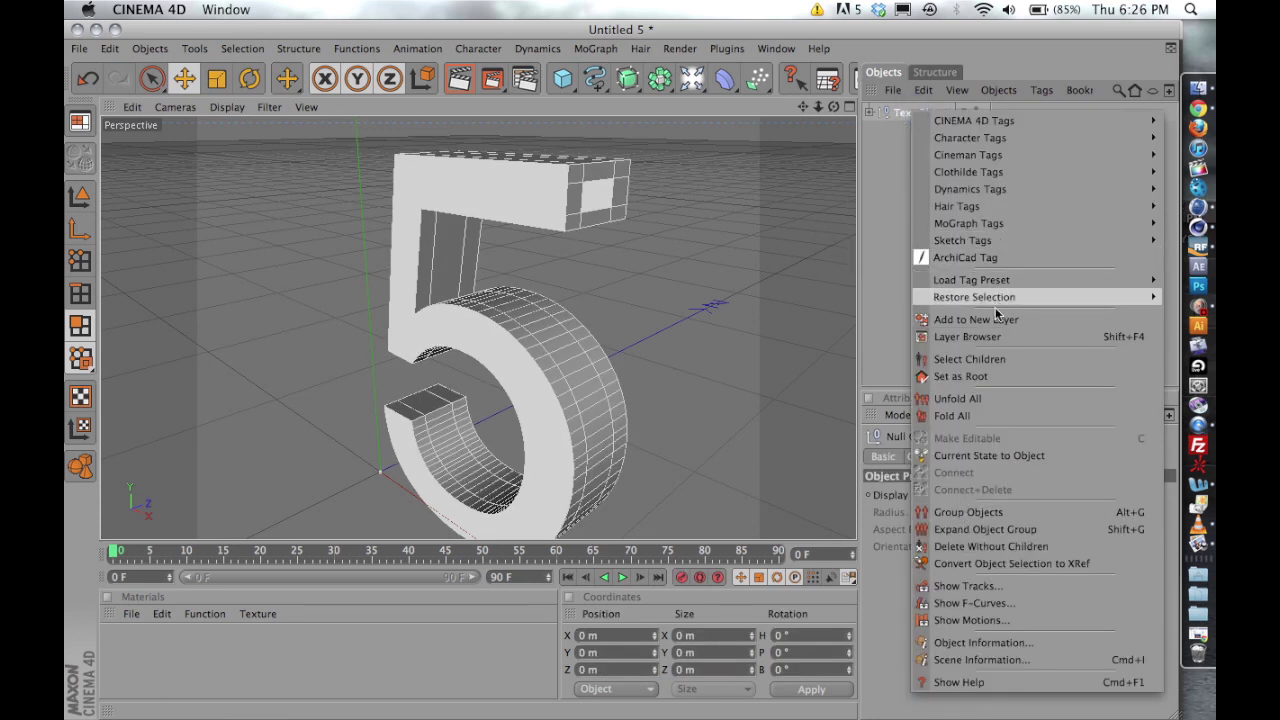
pyautogui.click(986, 360)
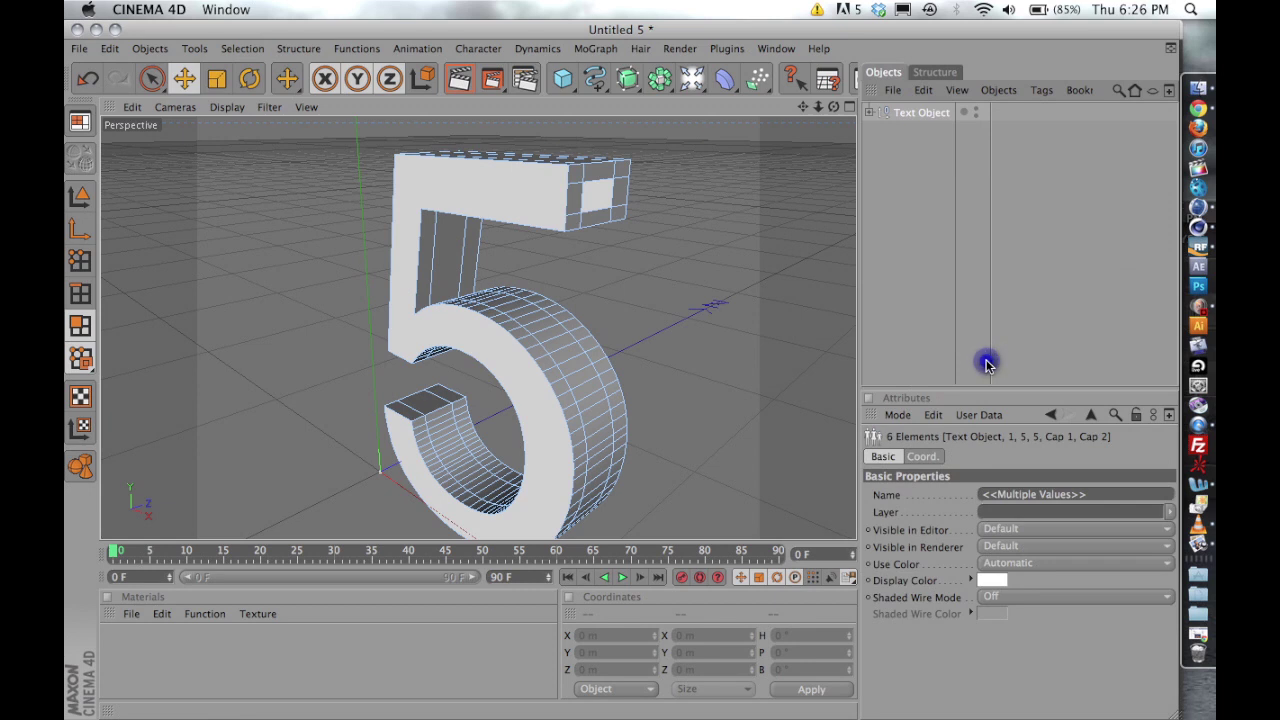
pyautogui.rightClick(918, 114)
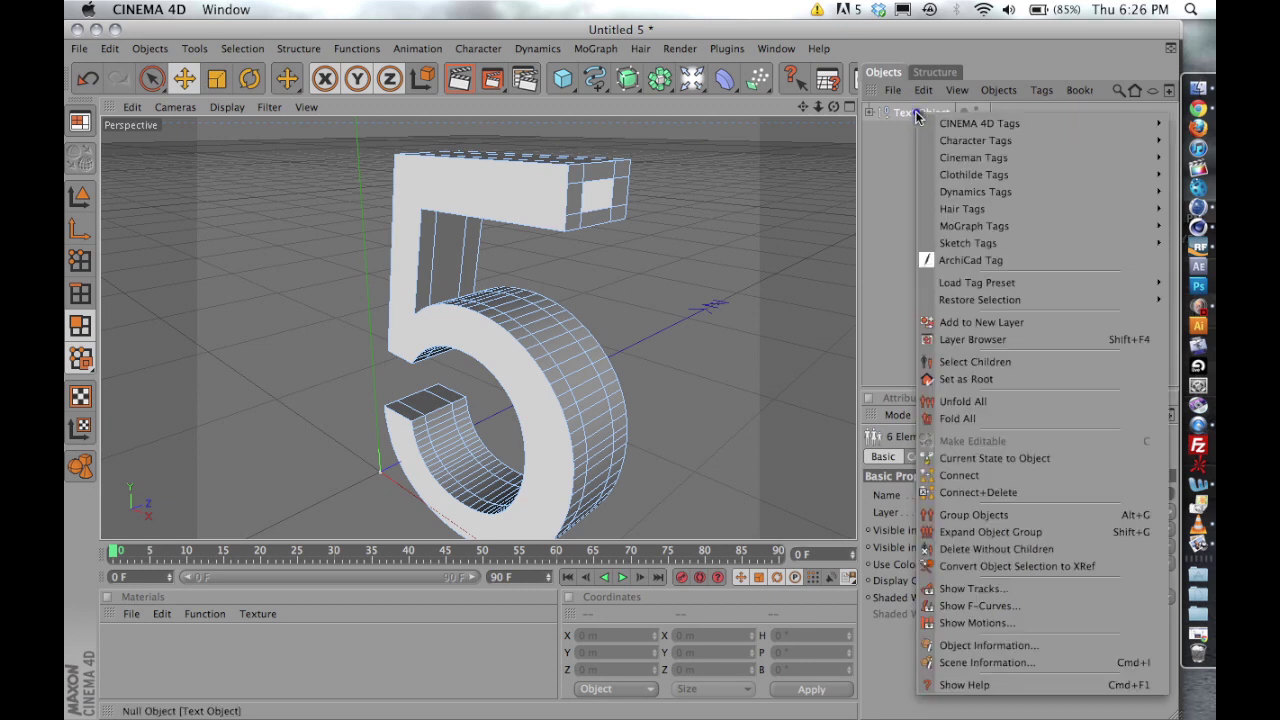
pyautogui.click(945, 492)
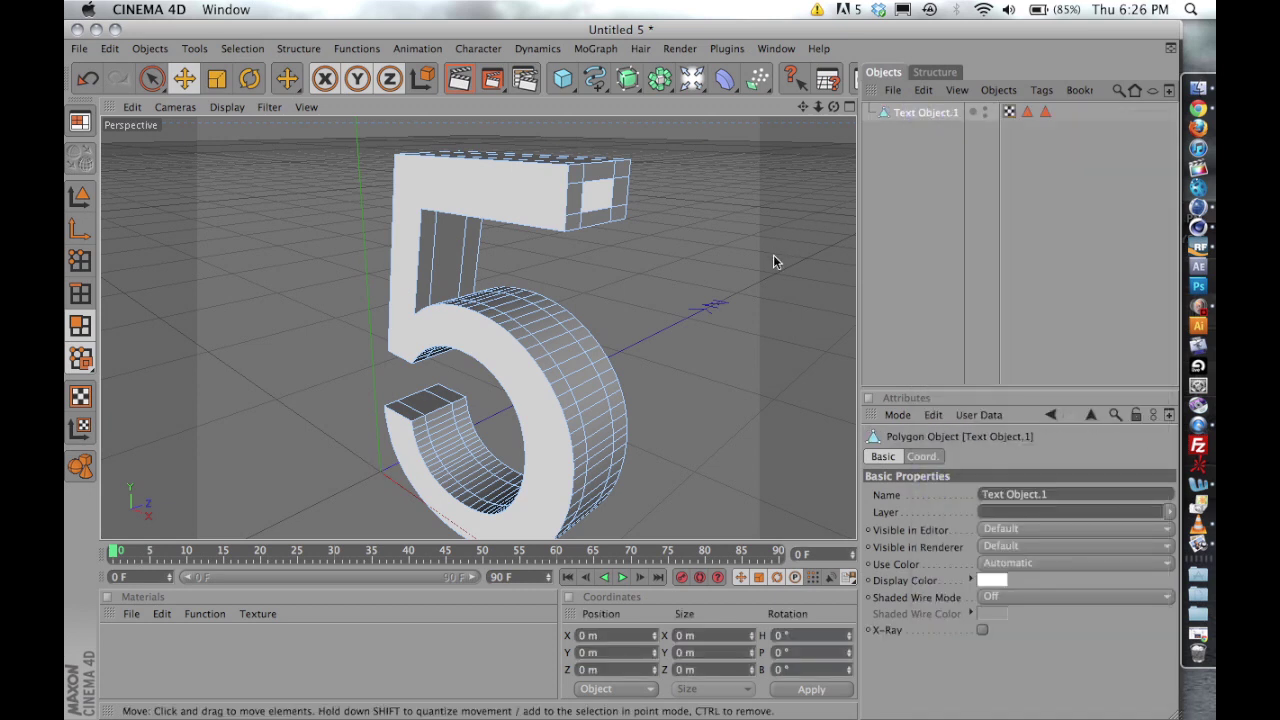
pyautogui.click(82, 196)
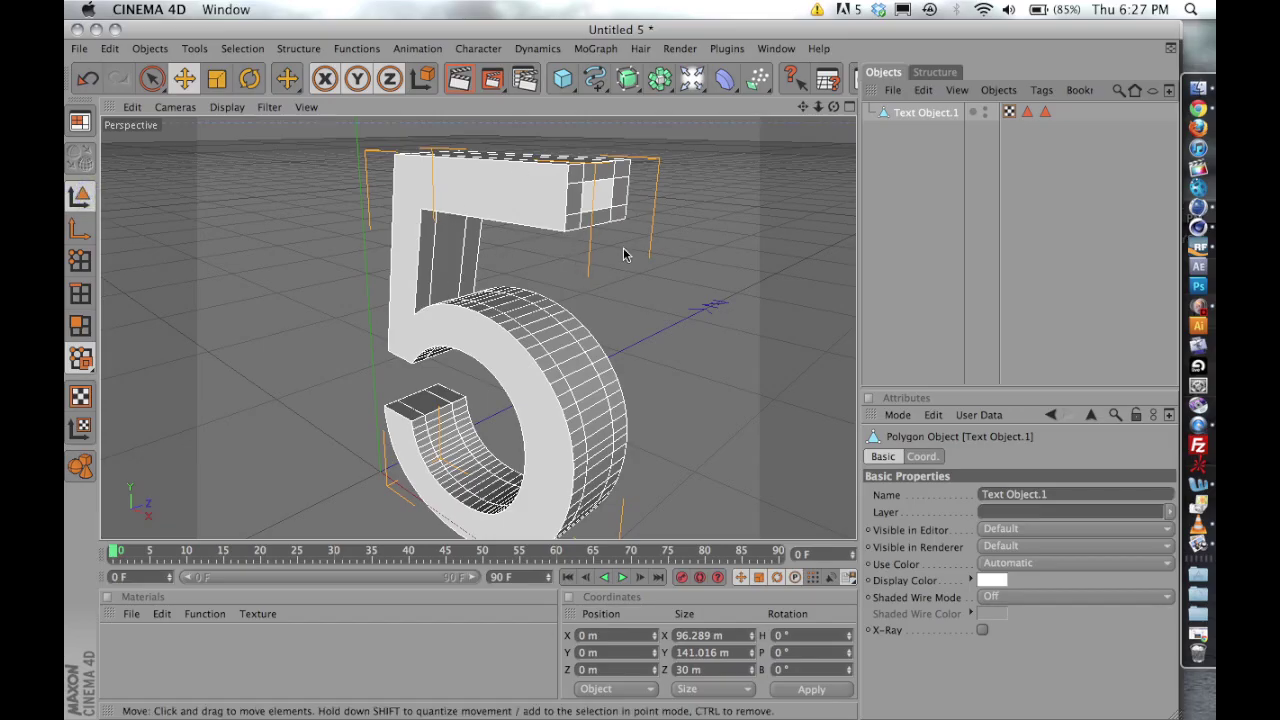
# Open the RealFlow SD Exporter and set its SD file to Desktop/realflowtutorial/realflow.sd.
pyautogui.click(718, 48)
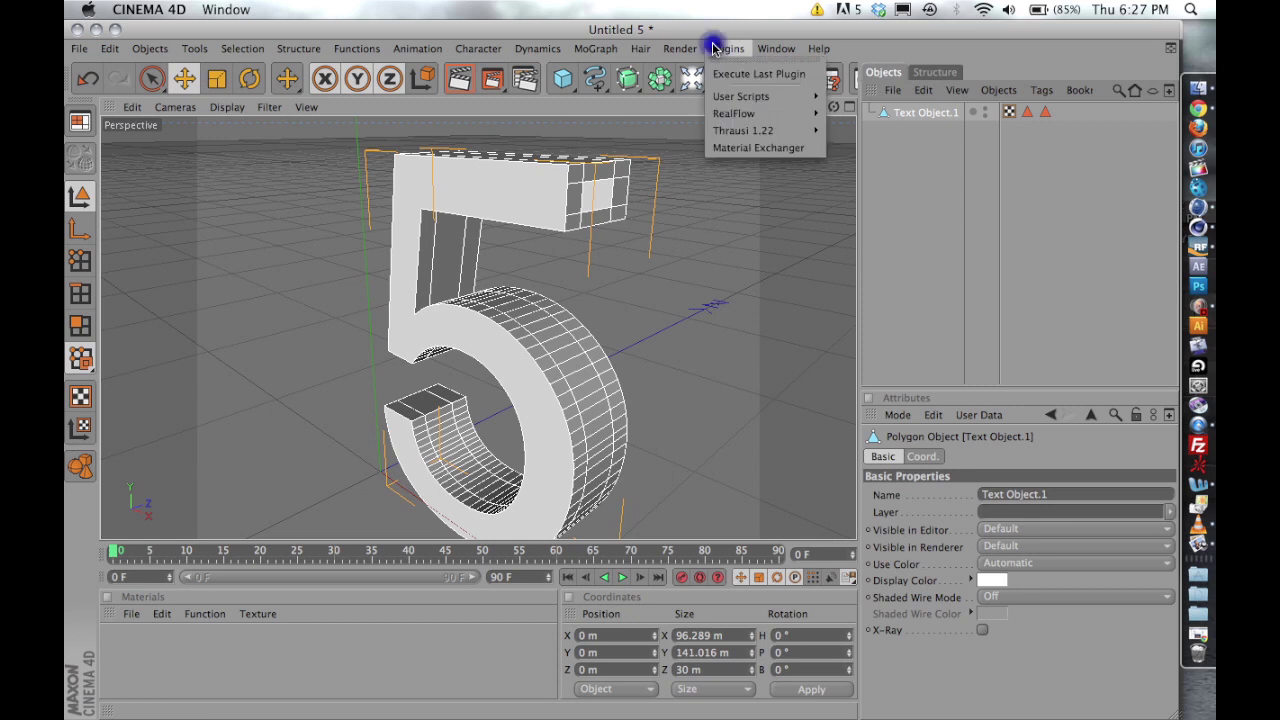
pyautogui.moveTo(736, 114)
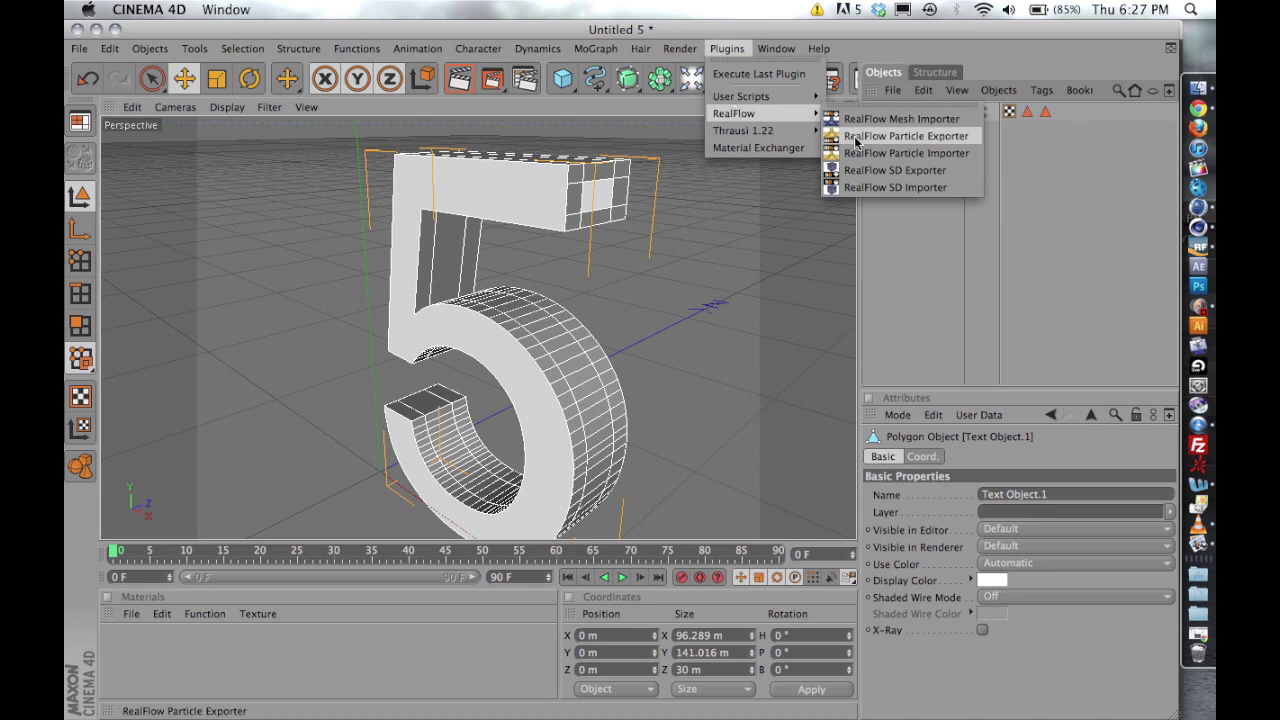
pyautogui.click(862, 170)
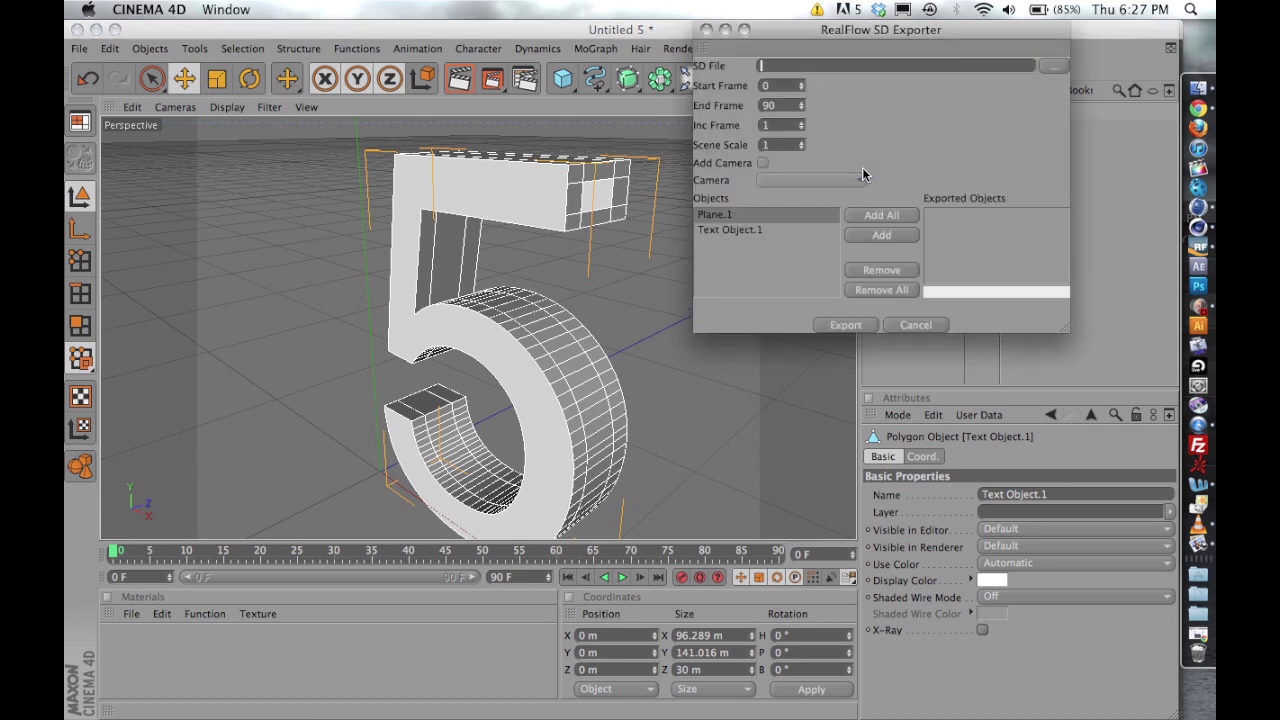
pyautogui.click(1052, 66)
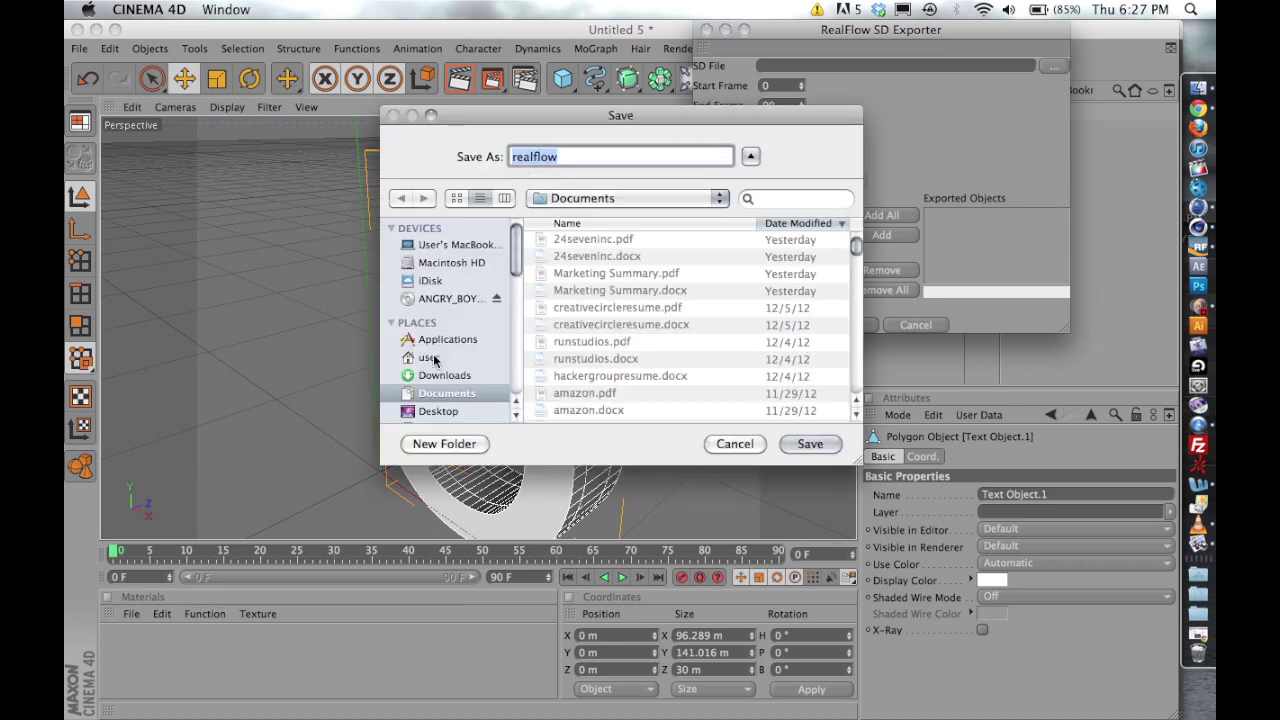
pyautogui.click(430, 376)
pyautogui.click(430, 393)
pyautogui.click(428, 411)
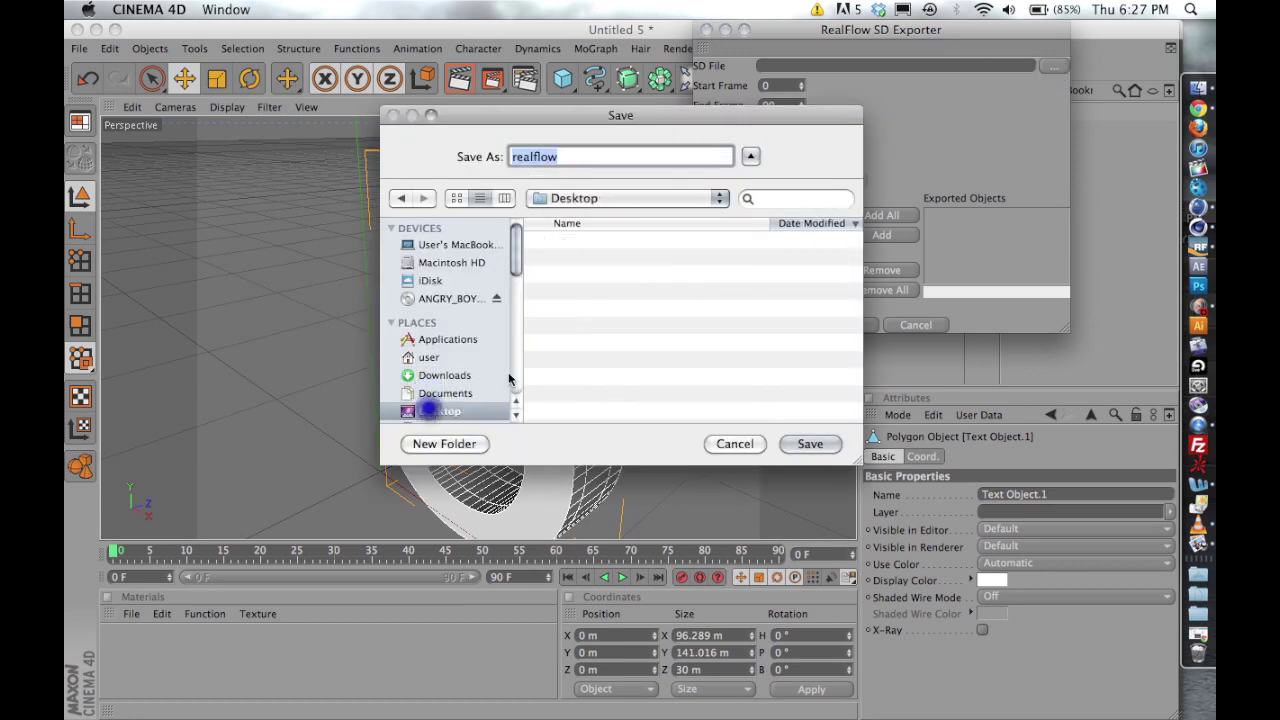
pyautogui.click(571, 241)
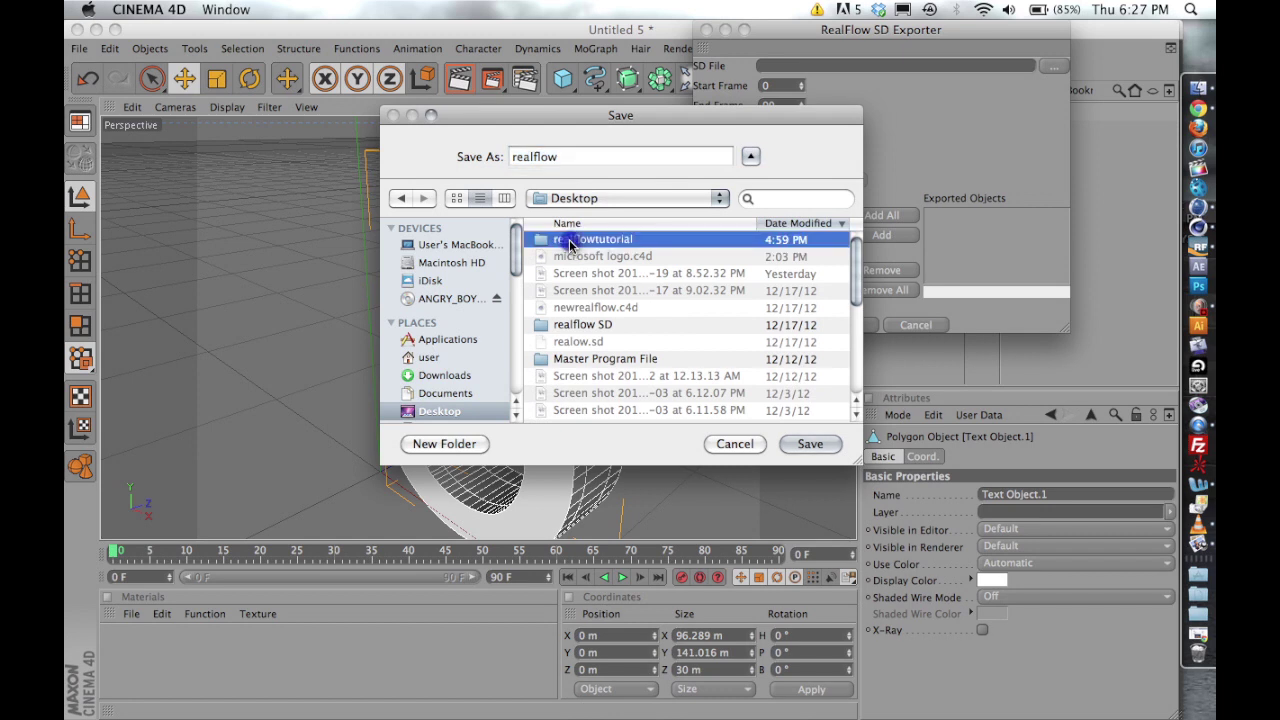
pyautogui.doubleClick(571, 241)
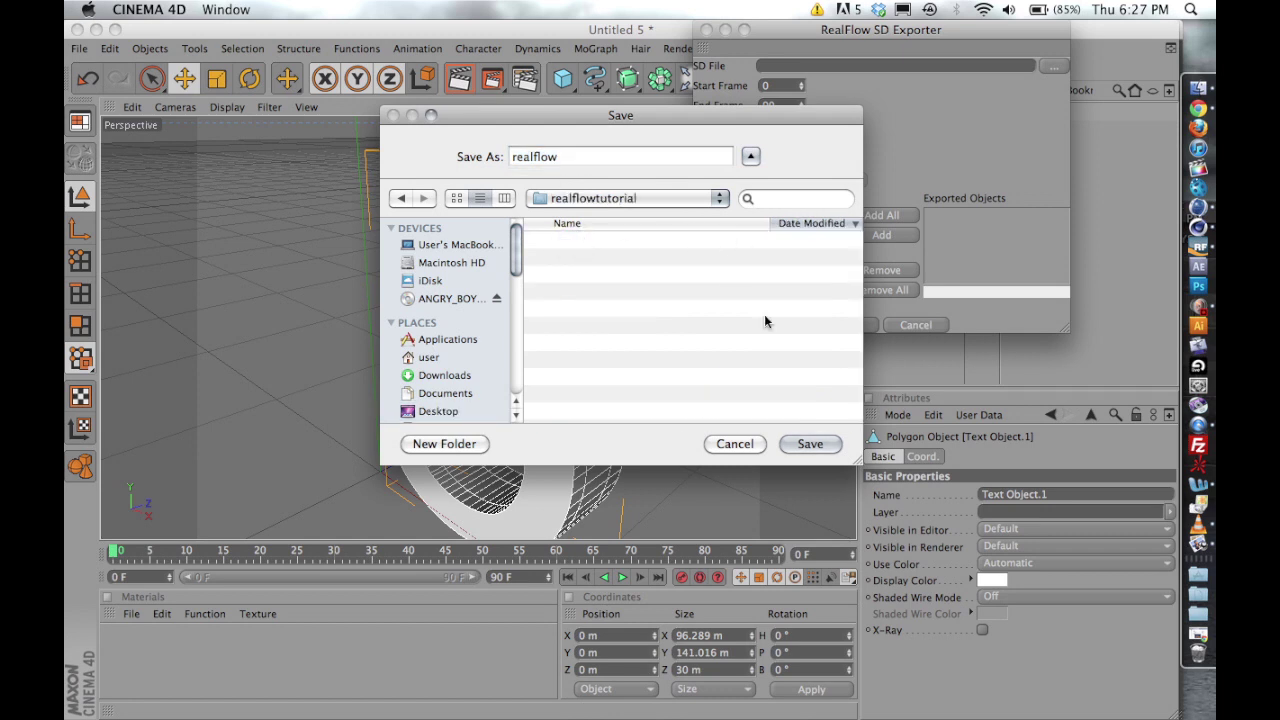
pyautogui.click(805, 444)
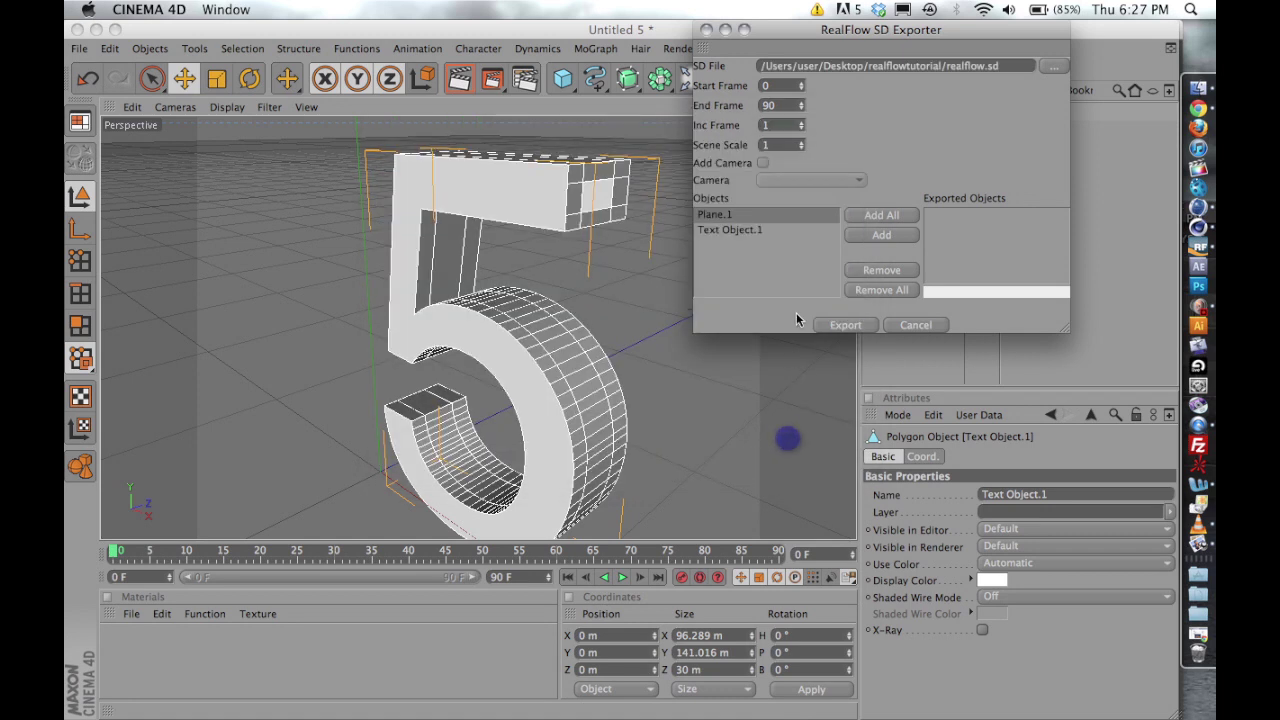
# Export Text Object.1 and Plane.1 with End Frame 200, then close the exporter.
pyautogui.doubleClick(768, 106)
pyautogui.click(837, 127)
pyautogui.click(731, 229)
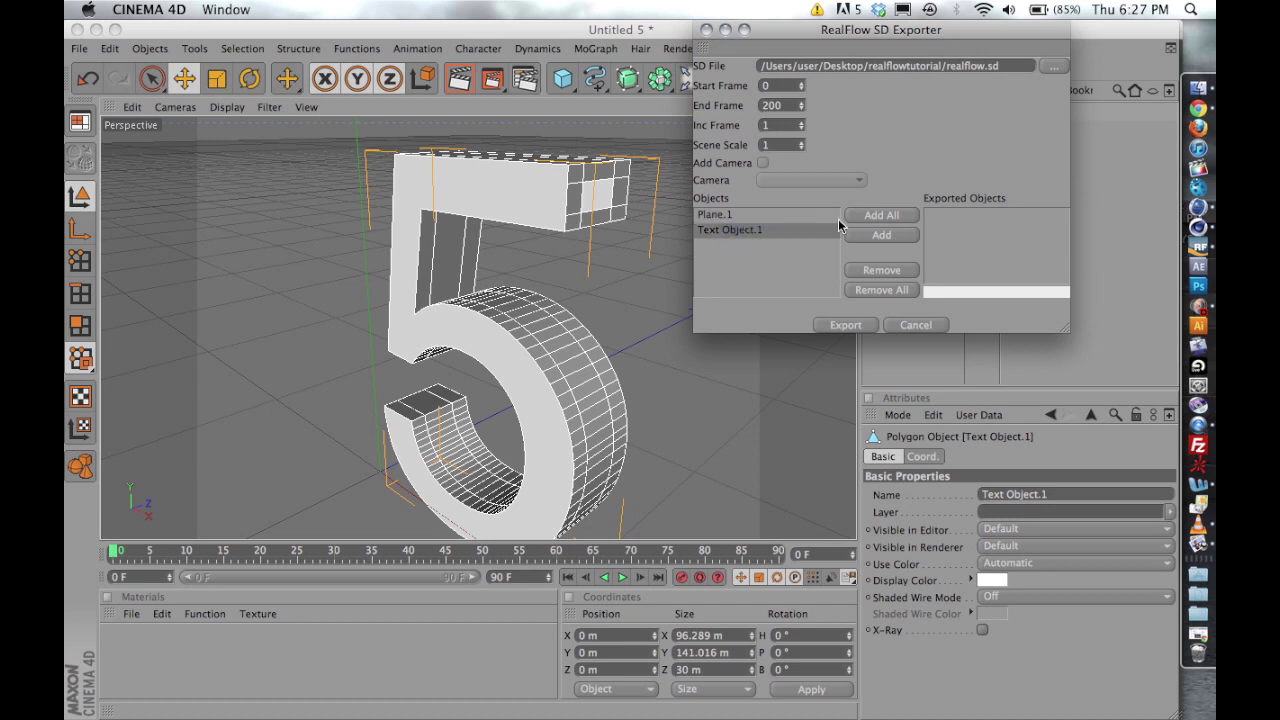
pyautogui.click(864, 222)
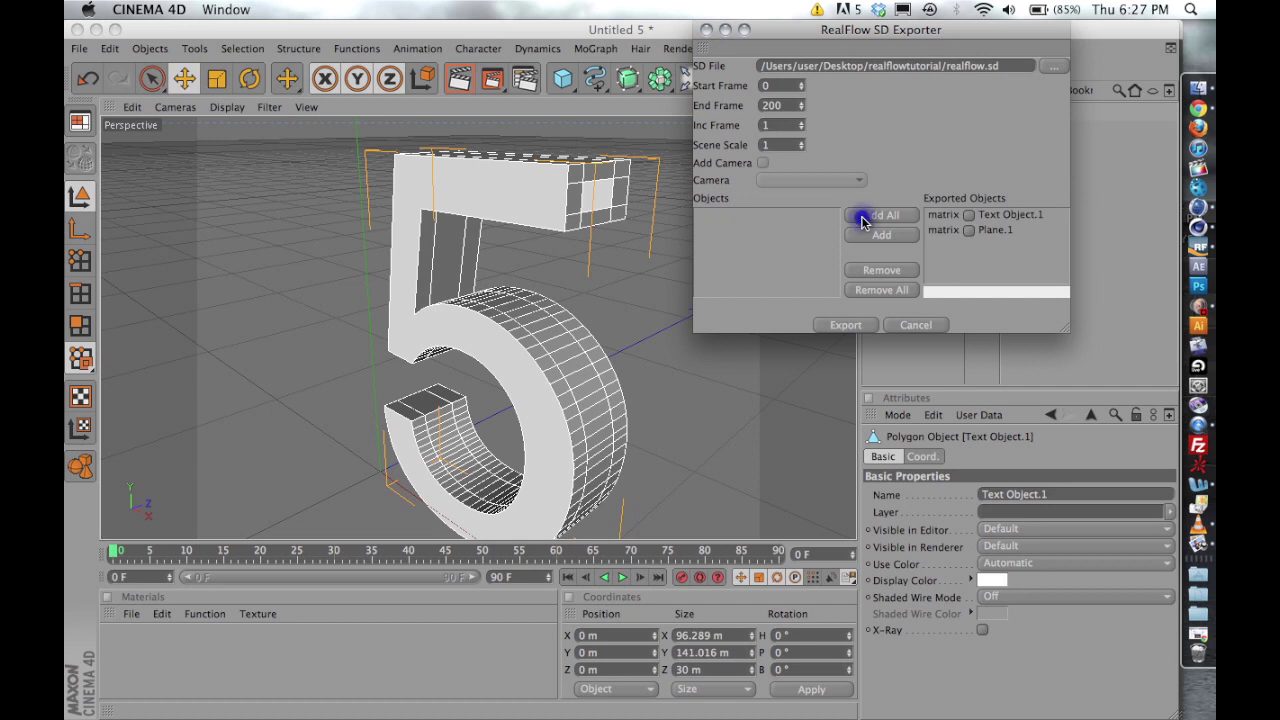
pyautogui.click(838, 325)
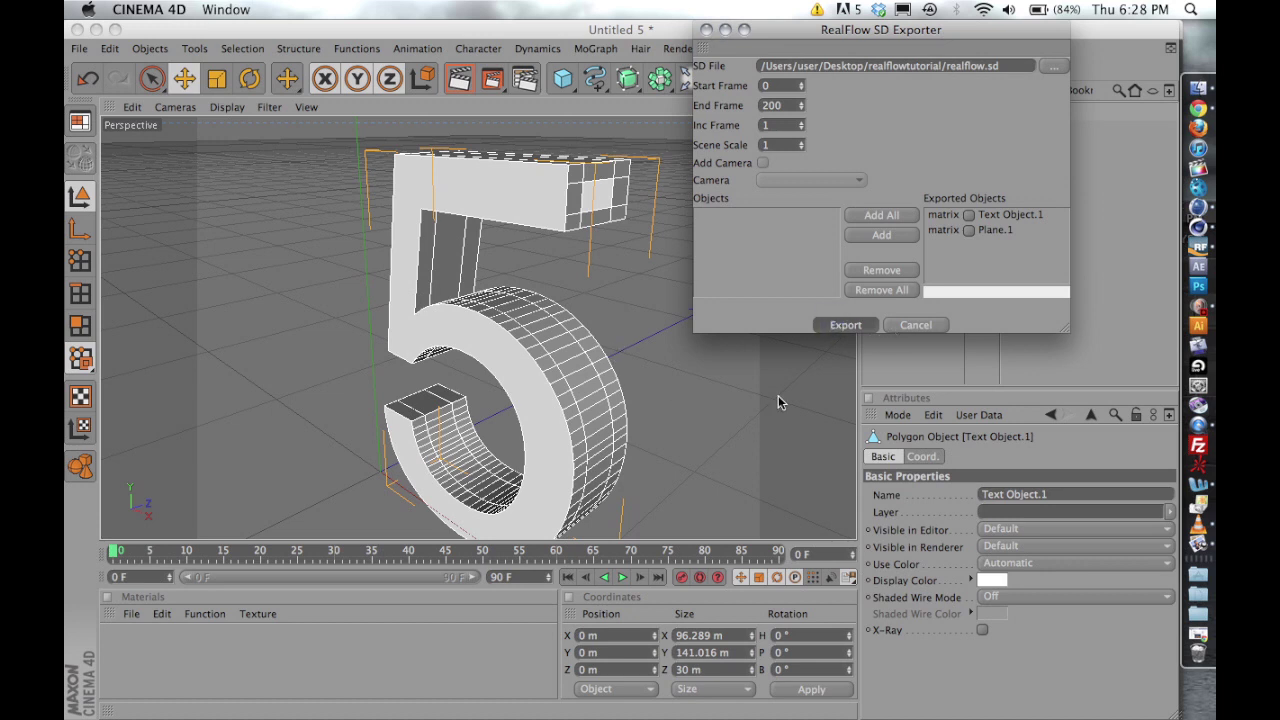
pyautogui.click(901, 328)
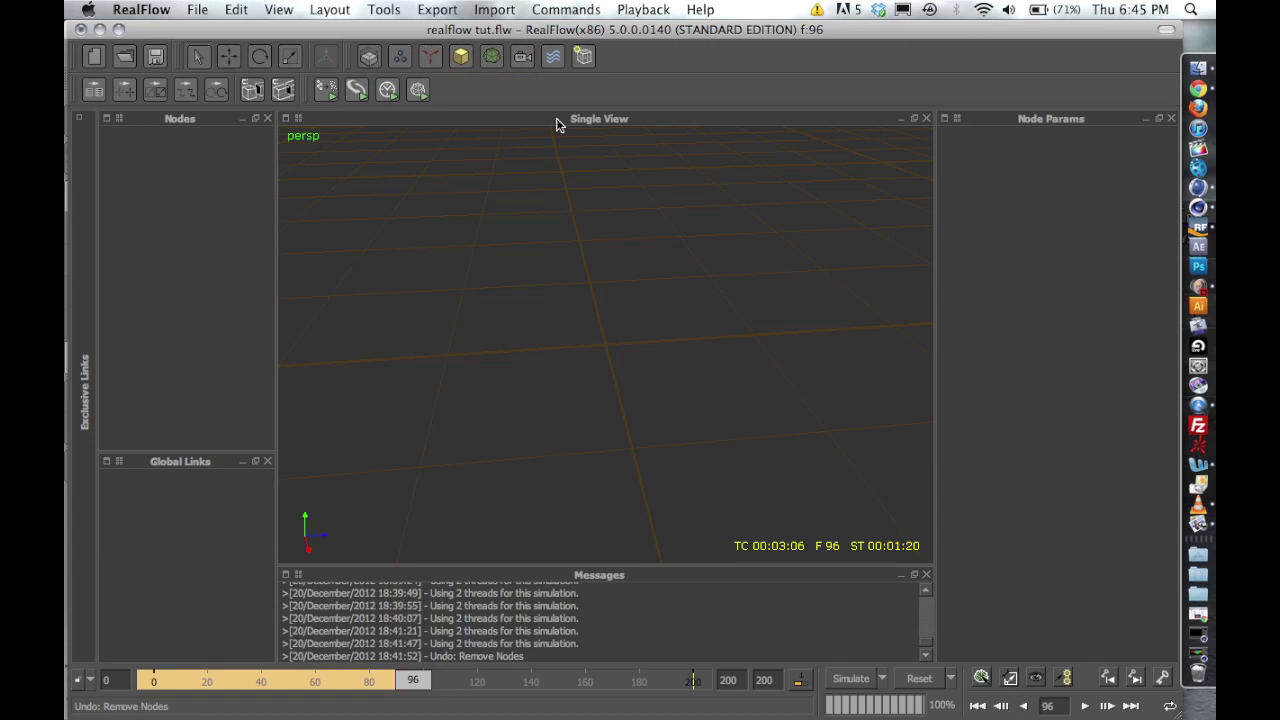
# Import realflow.sd from the Desktop's realflowtutorial folder as RealFlow objects.
pyautogui.click(507, 12)
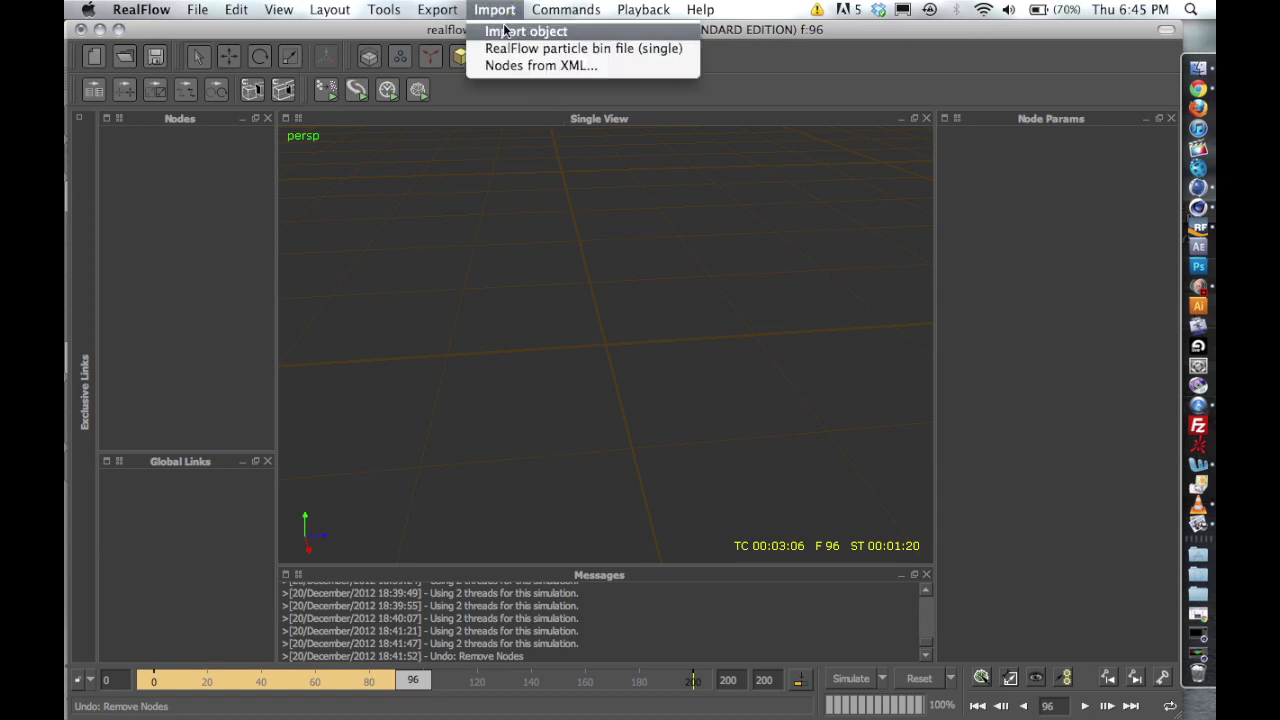
pyautogui.click(505, 32)
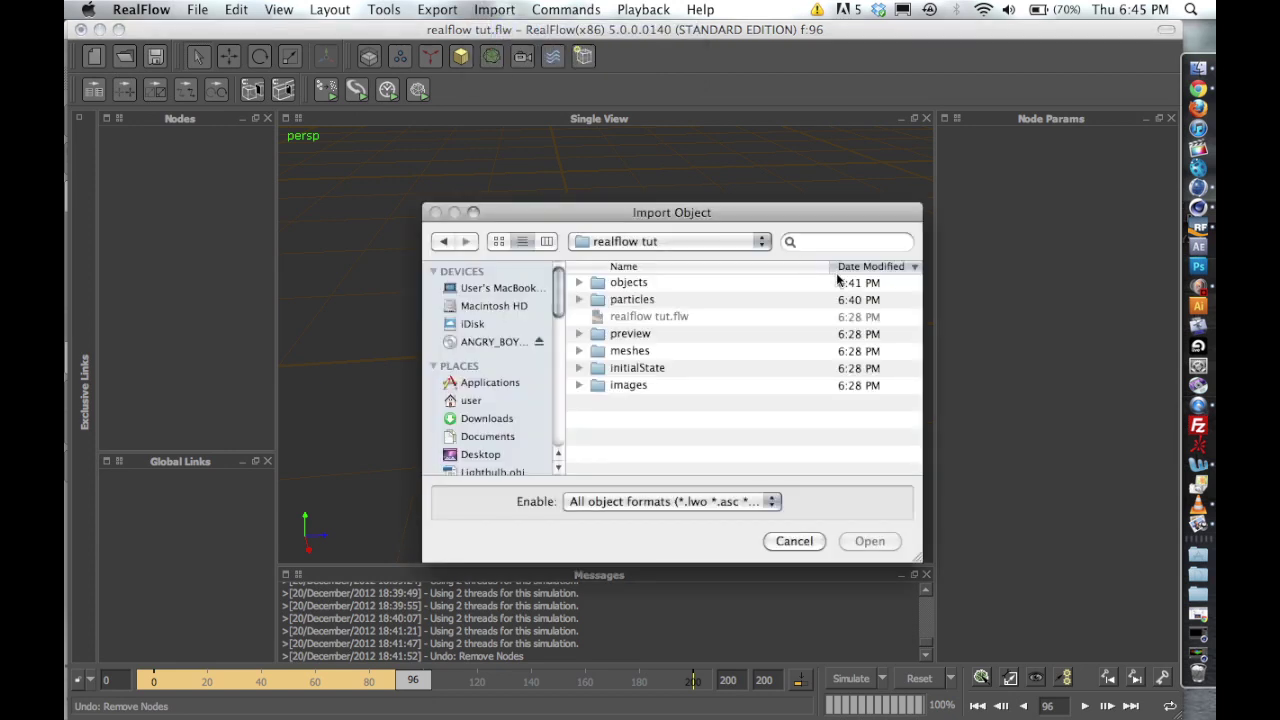
pyautogui.click(494, 456)
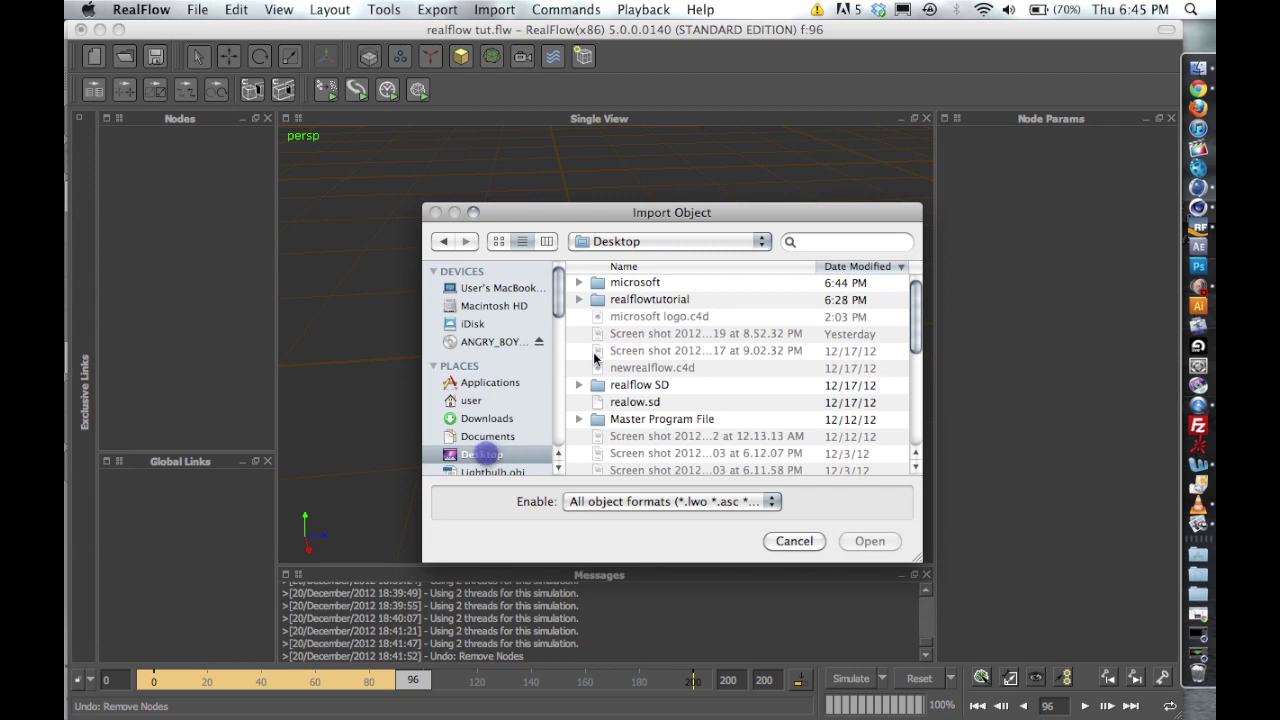
pyautogui.click(577, 300)
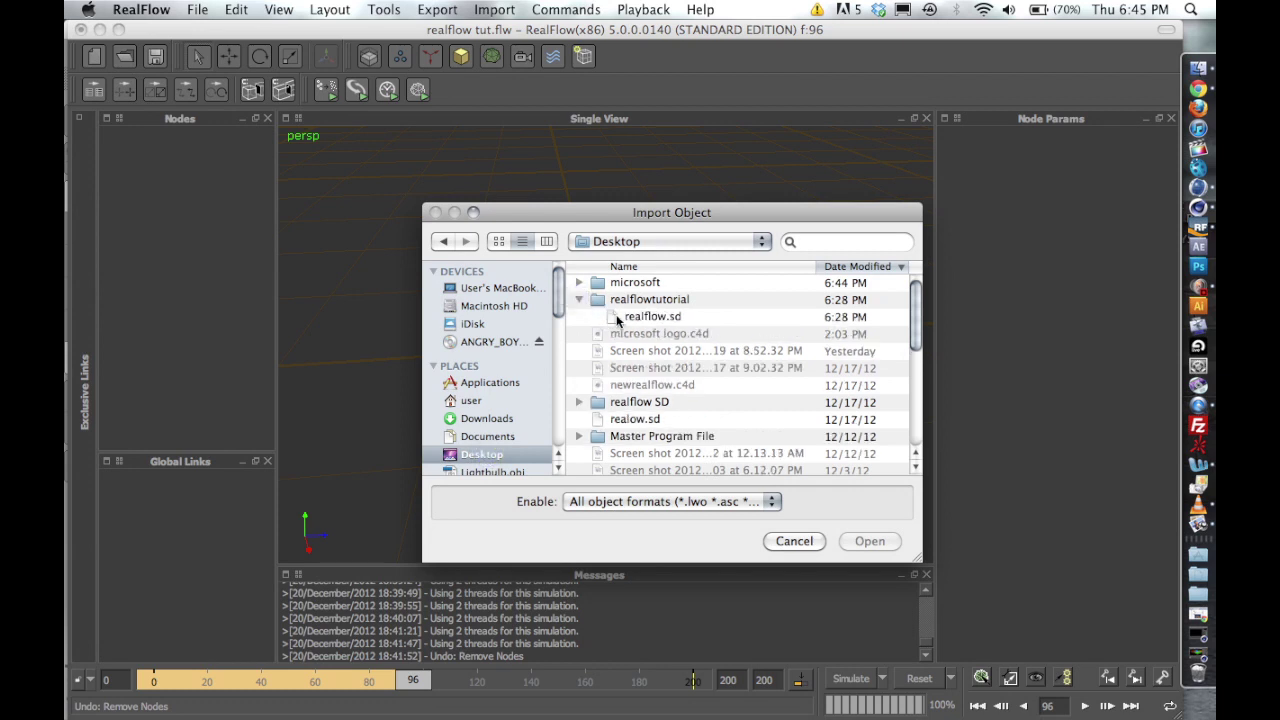
pyautogui.doubleClick(620, 318)
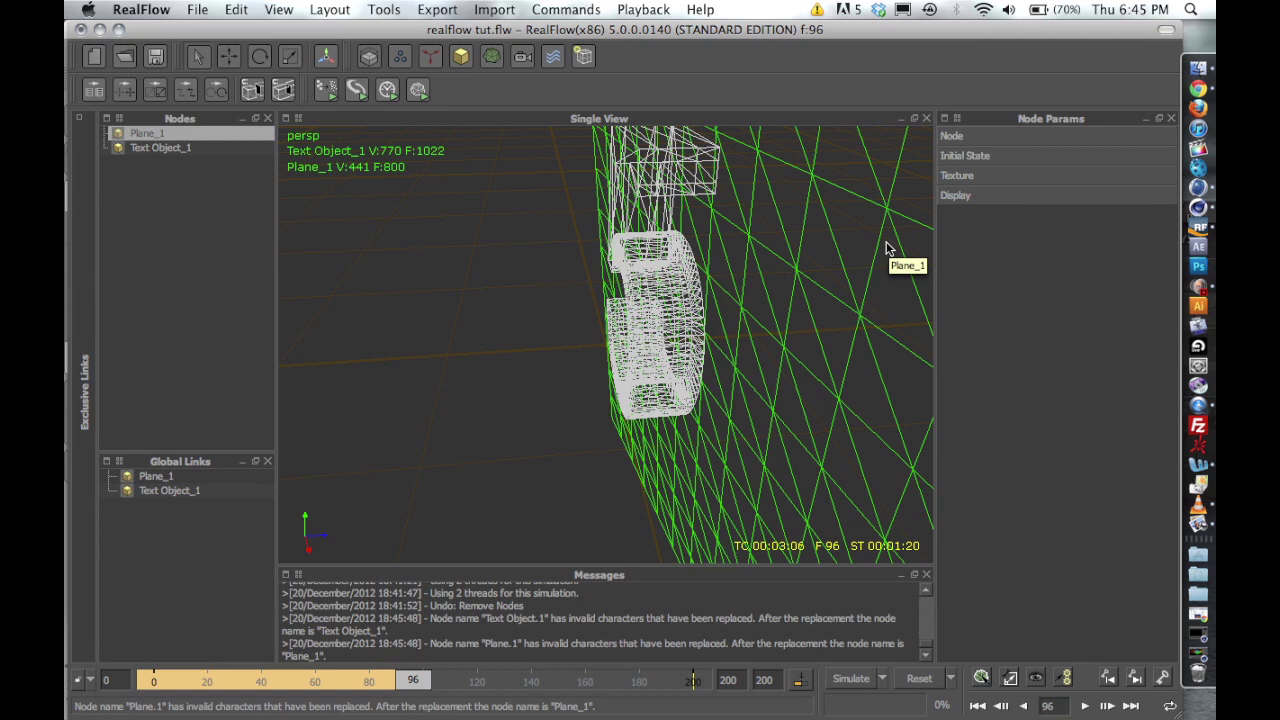
# Cycle the views to perspective and check Plane_1's move, rotate and scale gizmos.
pyautogui.keyDown('alt'); pyautogui.moveTo(886, 248); pyautogui.dragTo(946, 257); pyautogui.keyUp('alt')
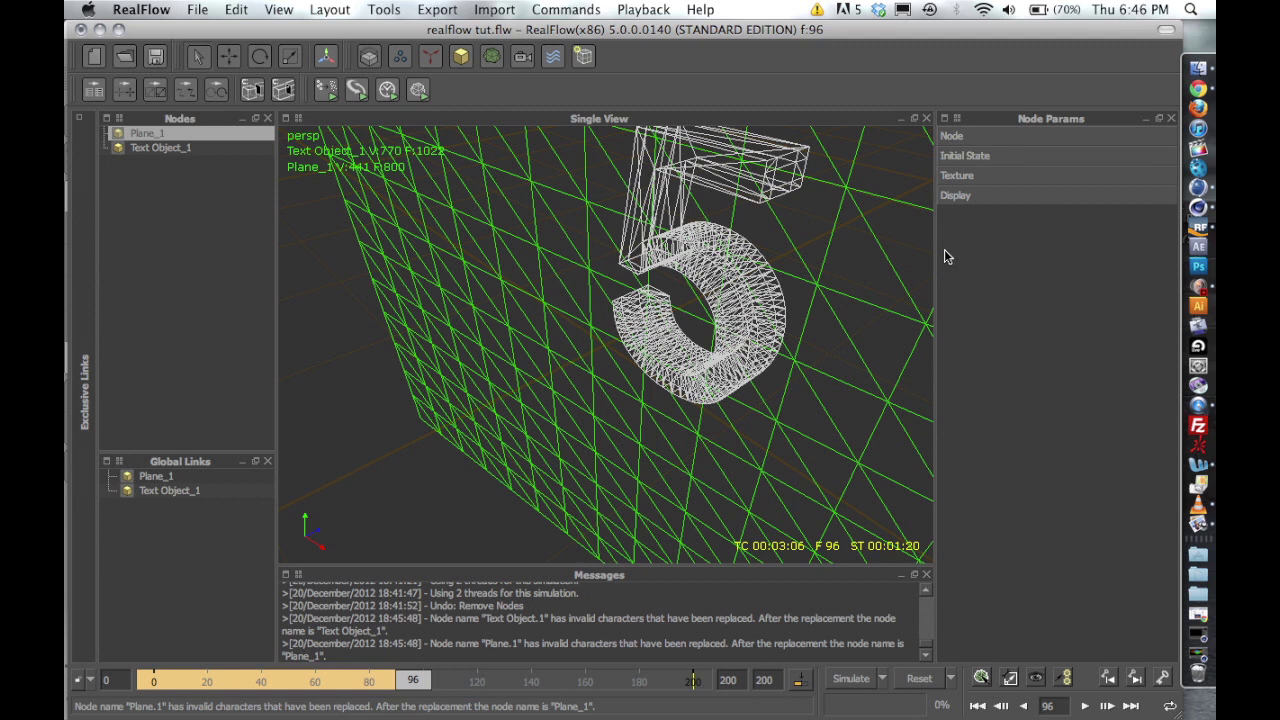
pyautogui.press('1')
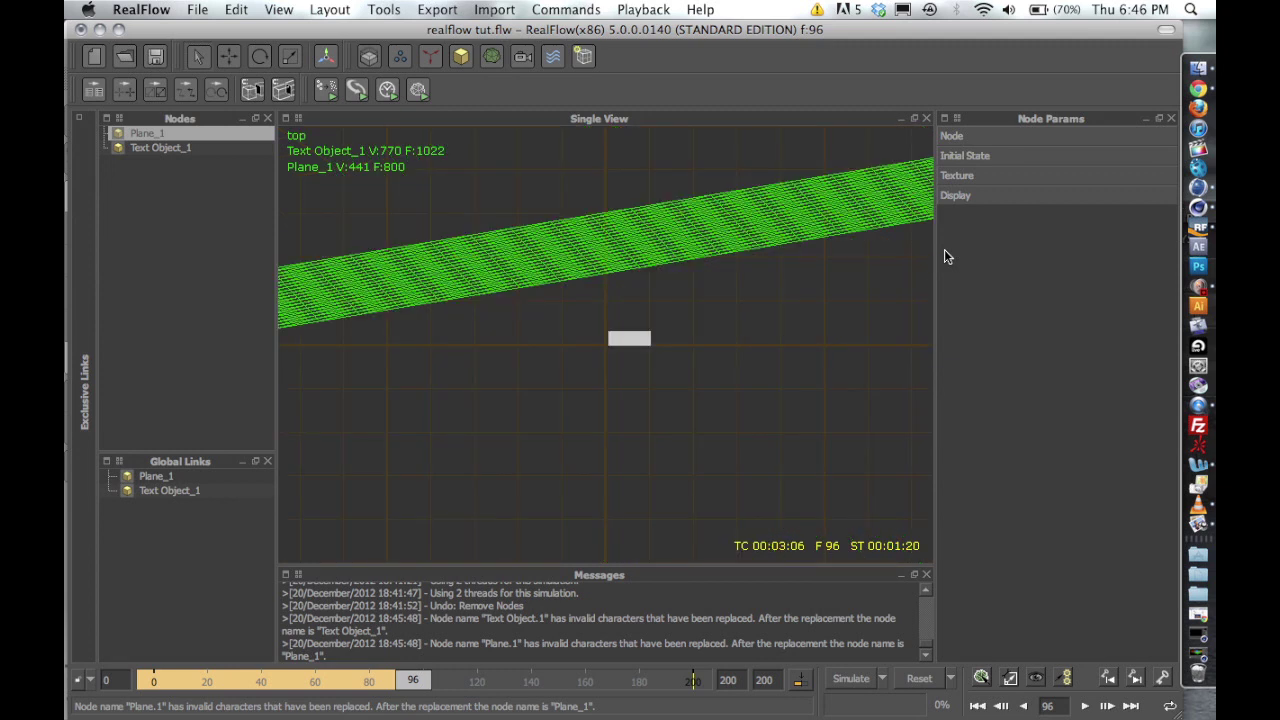
pyautogui.press('2')
pyautogui.press('3')
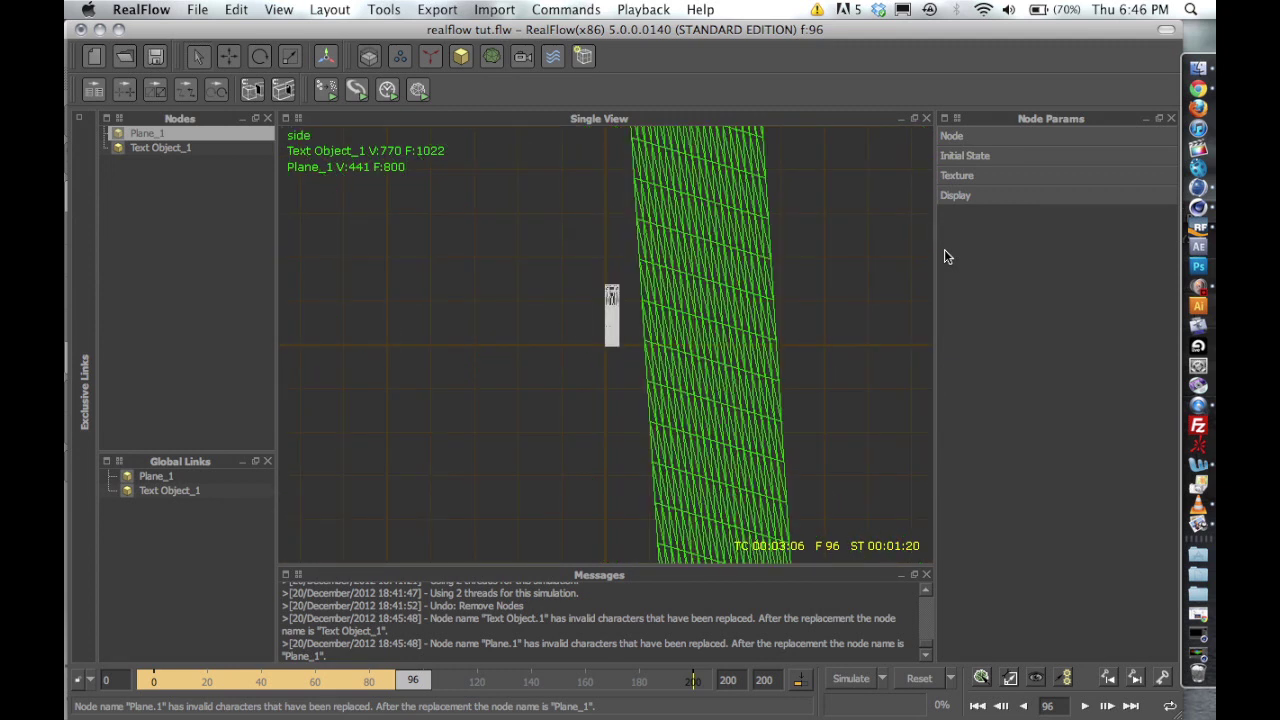
pyautogui.press('4')
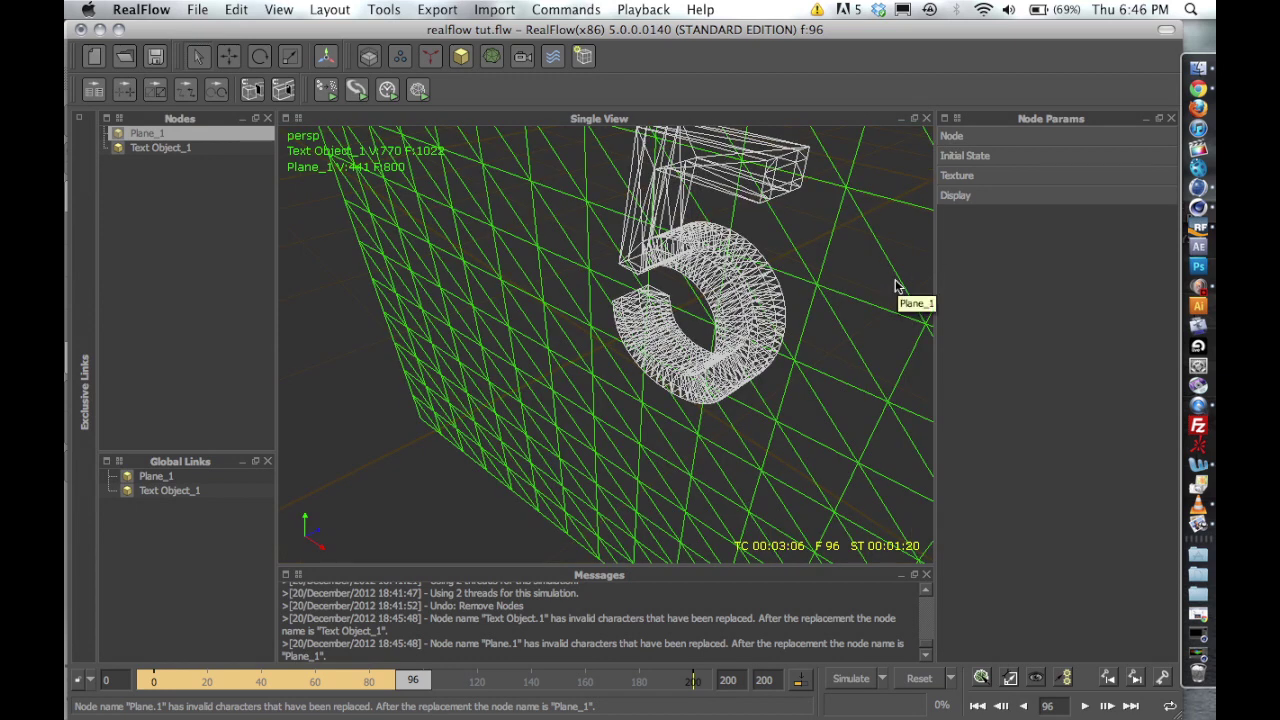
pyautogui.press('w')
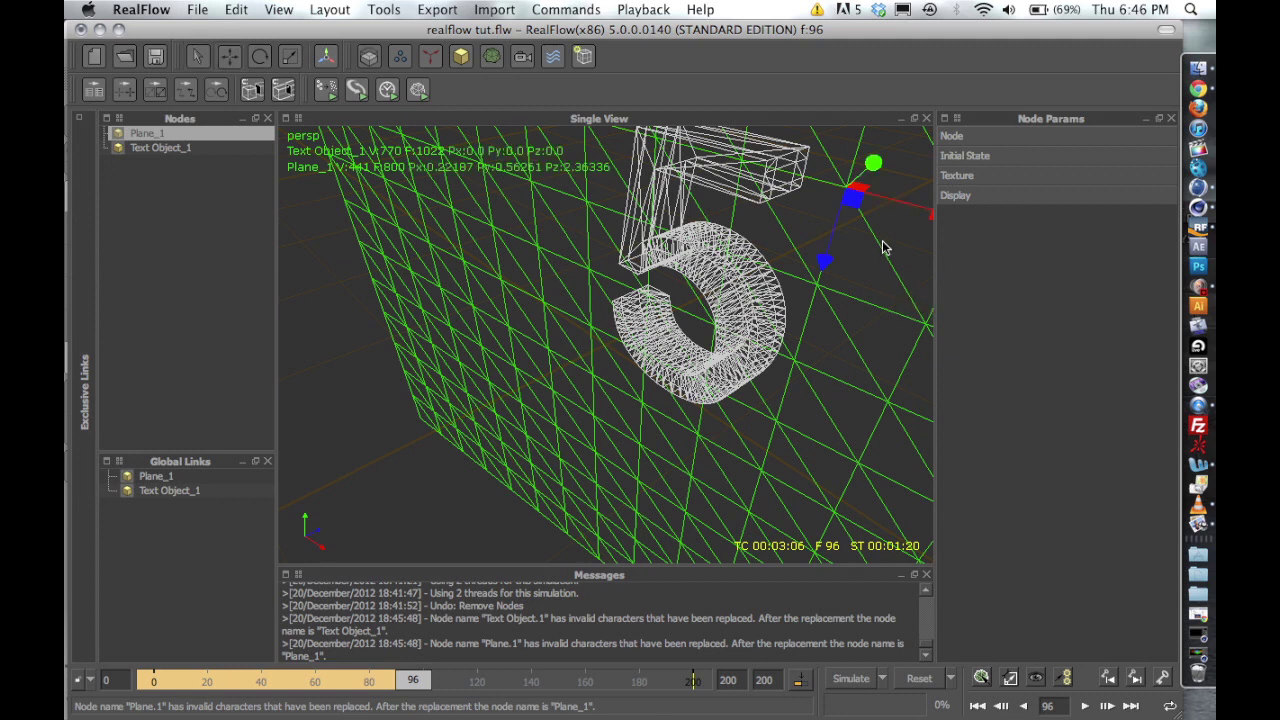
pyautogui.press('e')
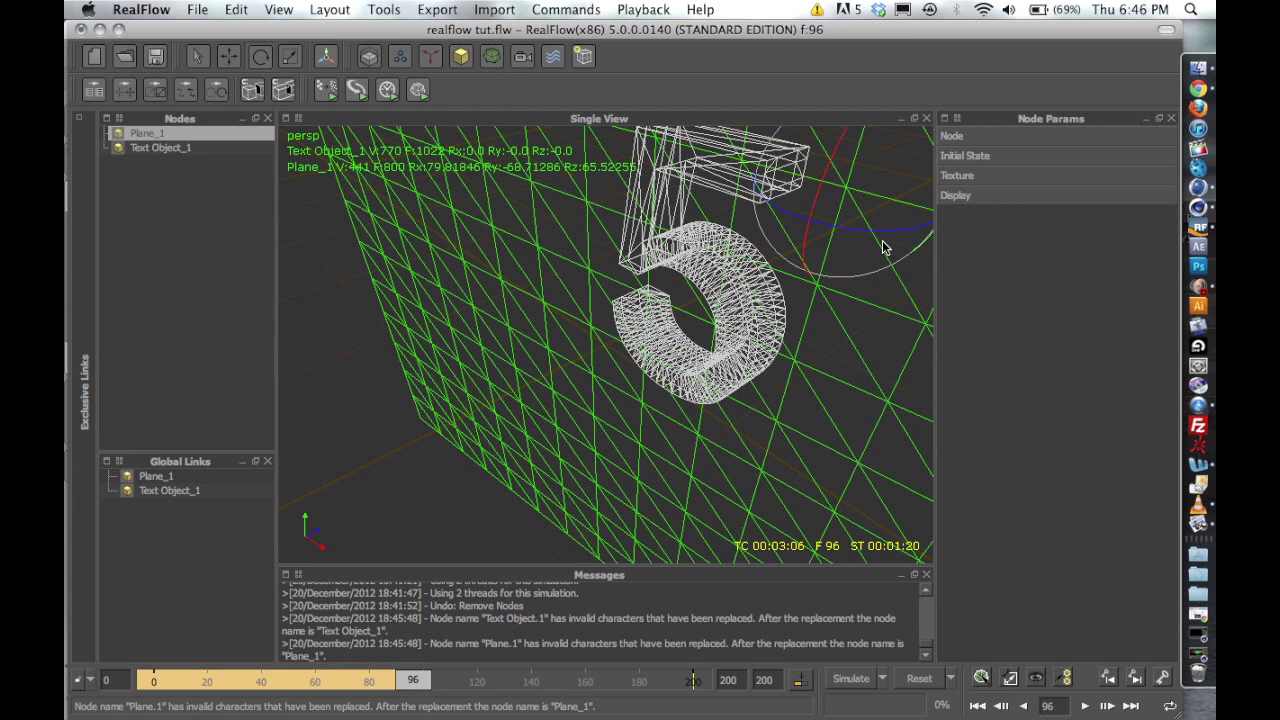
pyautogui.press('r')
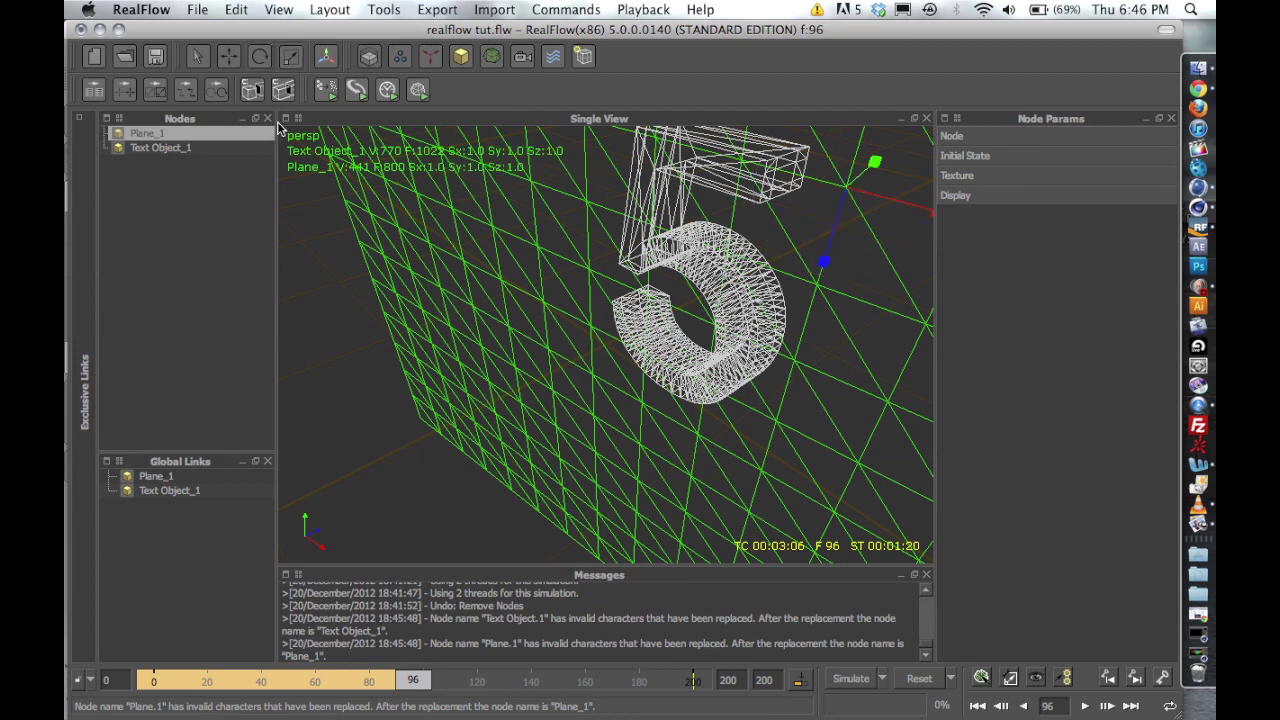
pyautogui.click(427, 56)
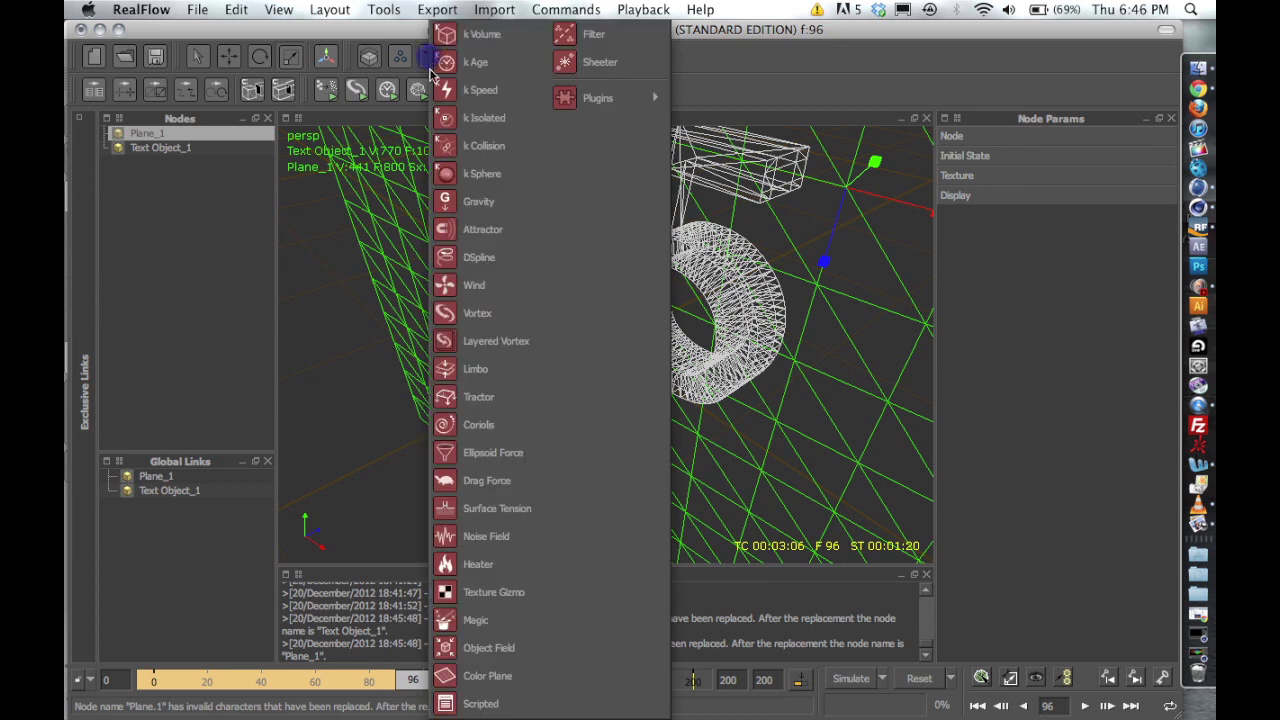
# Add a Gravity01 daemon and a Square02 liquid emitter to the scene.
pyautogui.click(455, 203)
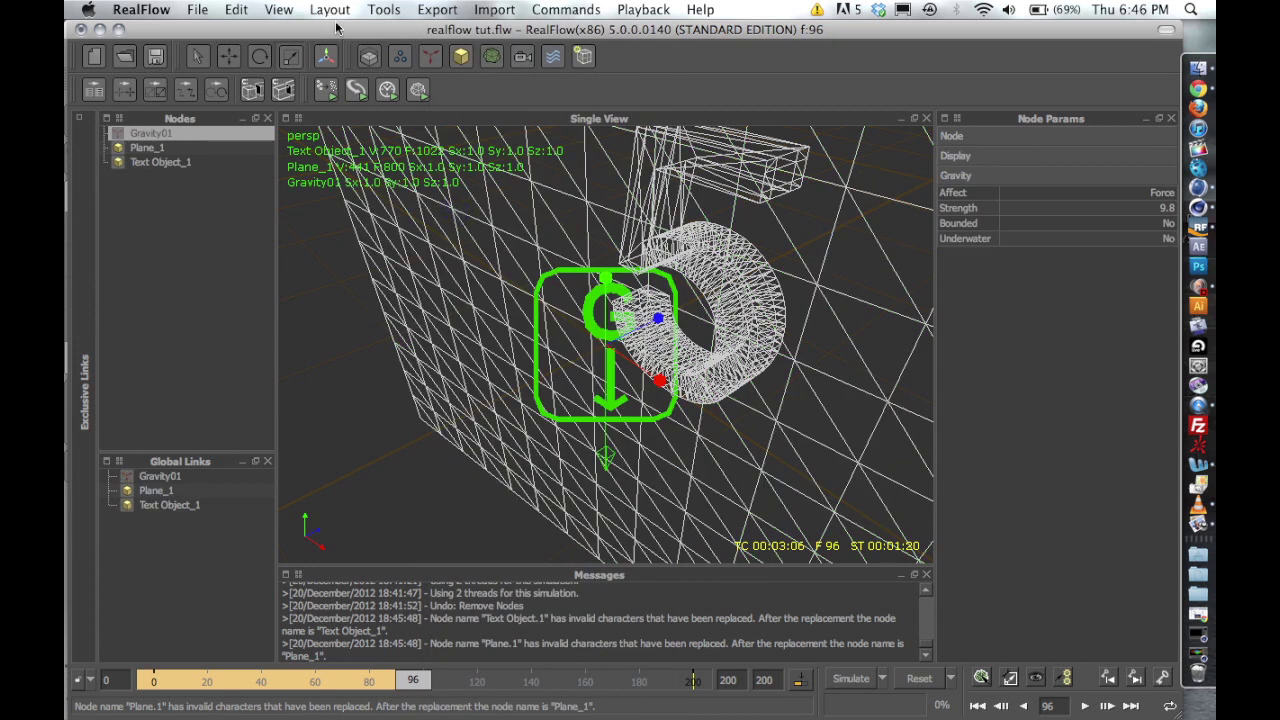
pyautogui.click(397, 58)
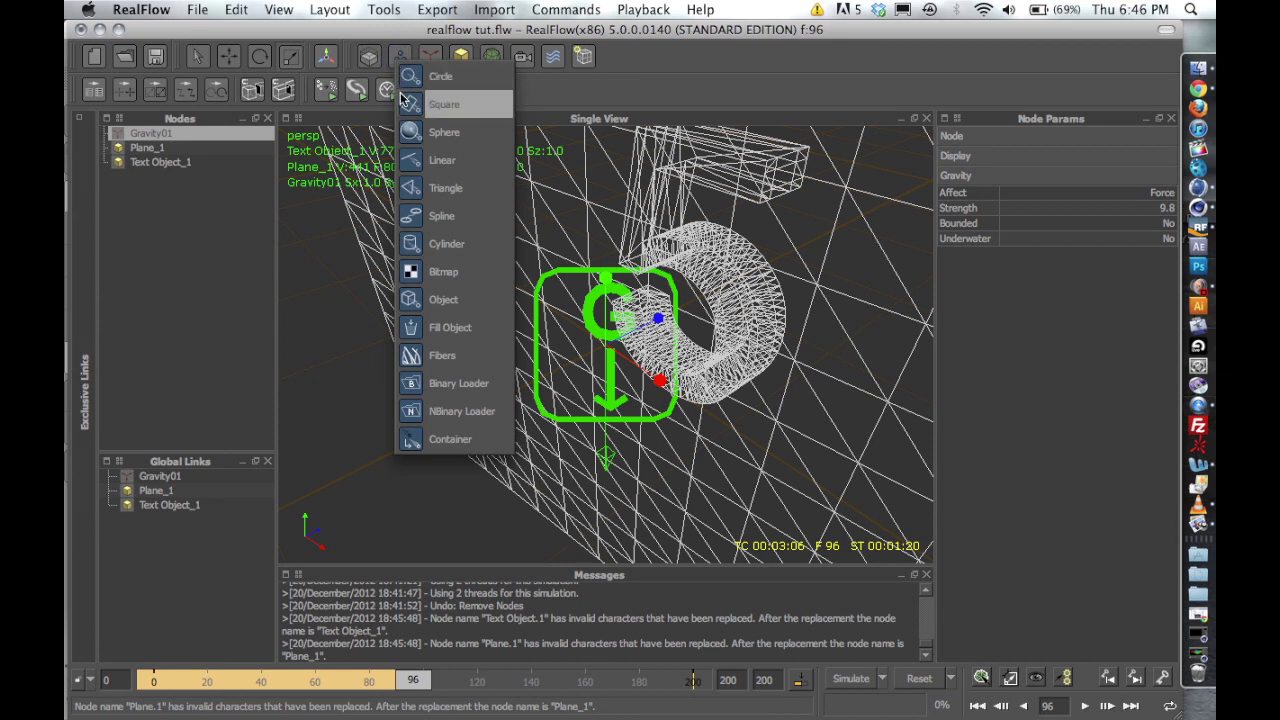
pyautogui.click(405, 102)
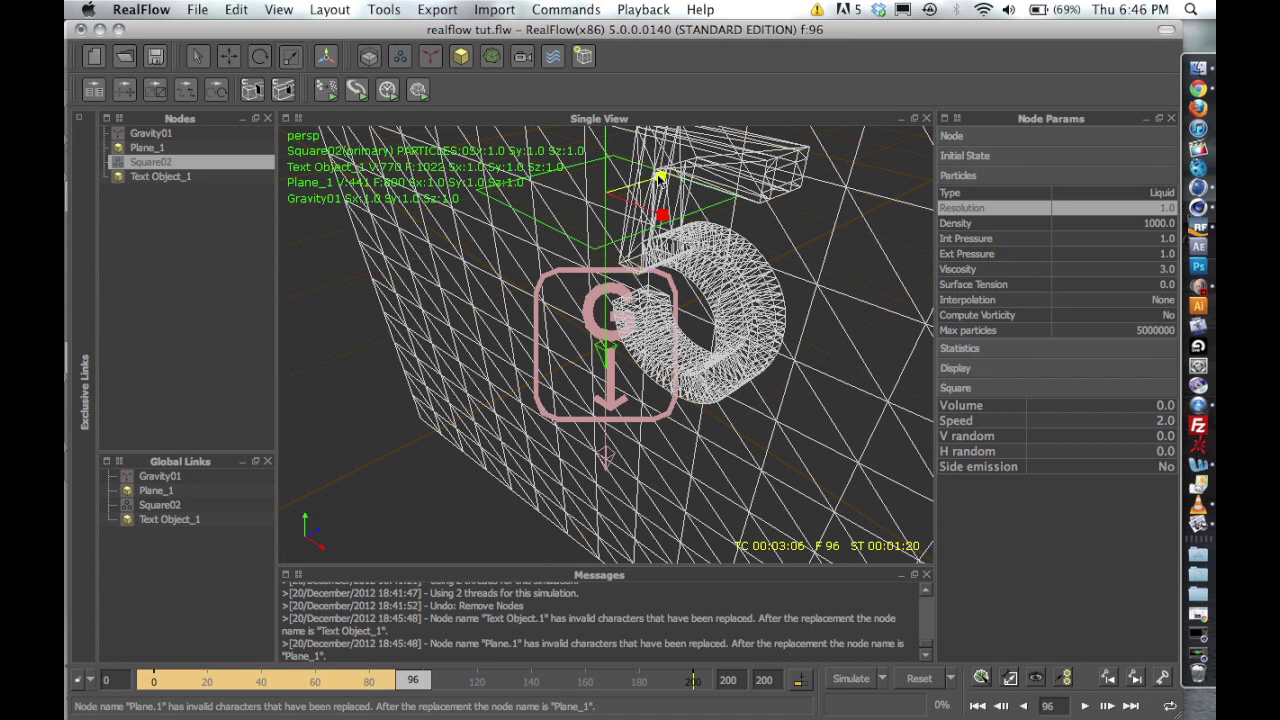
# Shrink Square02, shift it right, and rotate it about -91° around Z.
pyautogui.moveTo(664, 181)
pyautogui.mouseDown()
pyautogui.moveTo(654, 178)
pyautogui.moveTo(660, 216)
pyautogui.moveTo(661, 177)
pyautogui.mouseUp()
pyautogui.press('e')
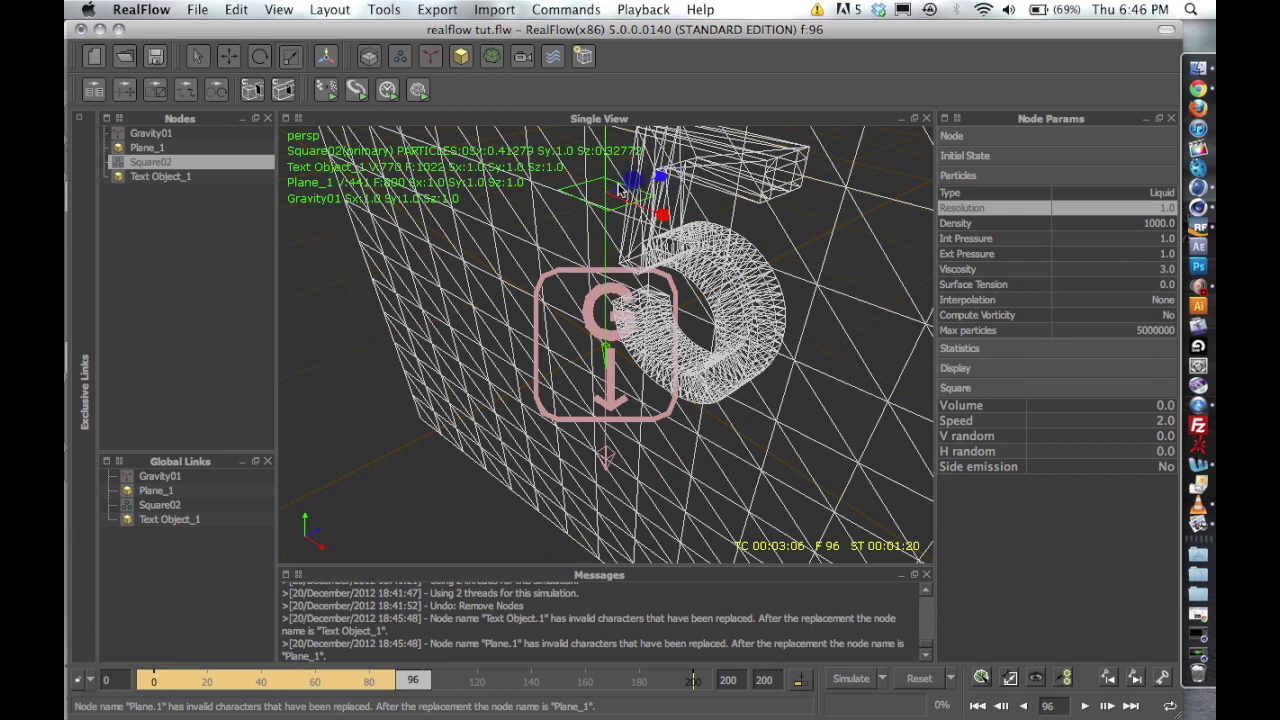
pyautogui.moveTo(618, 196); pyautogui.dragTo(843, 193)
pyautogui.press('r')
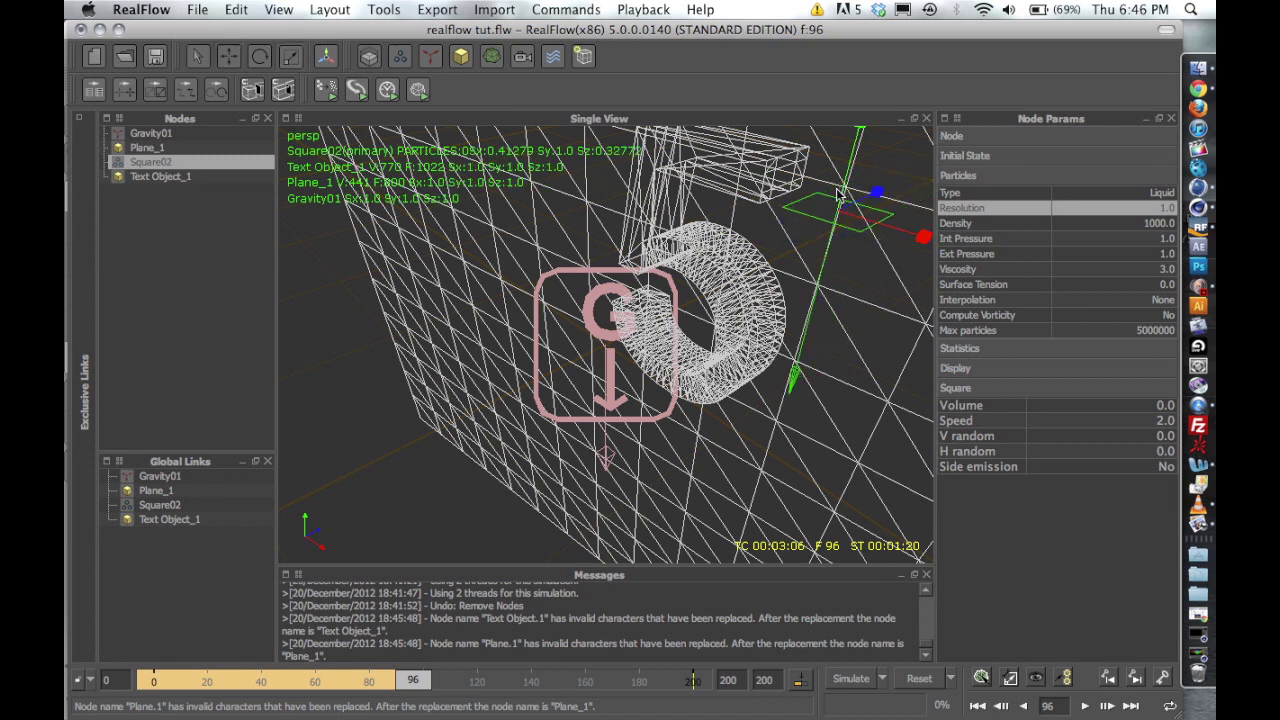
pyautogui.moveTo(922, 244); pyautogui.dragTo(862, 205)
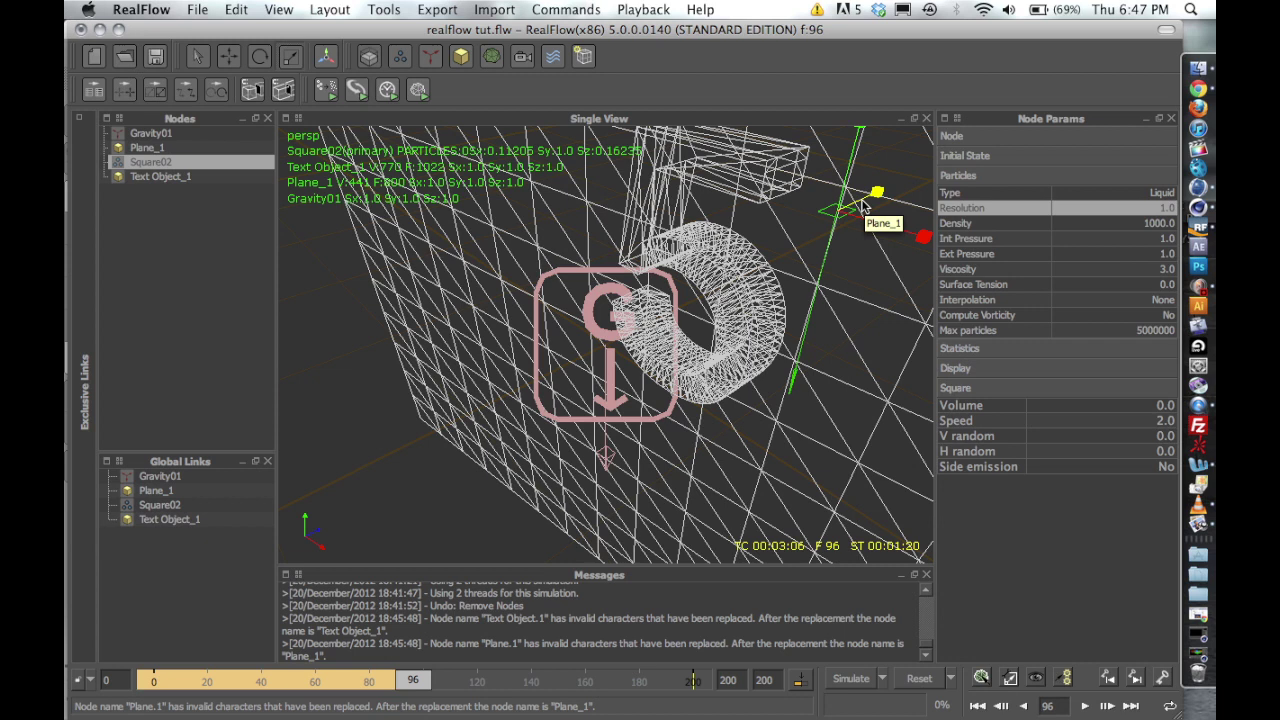
pyautogui.press('e')
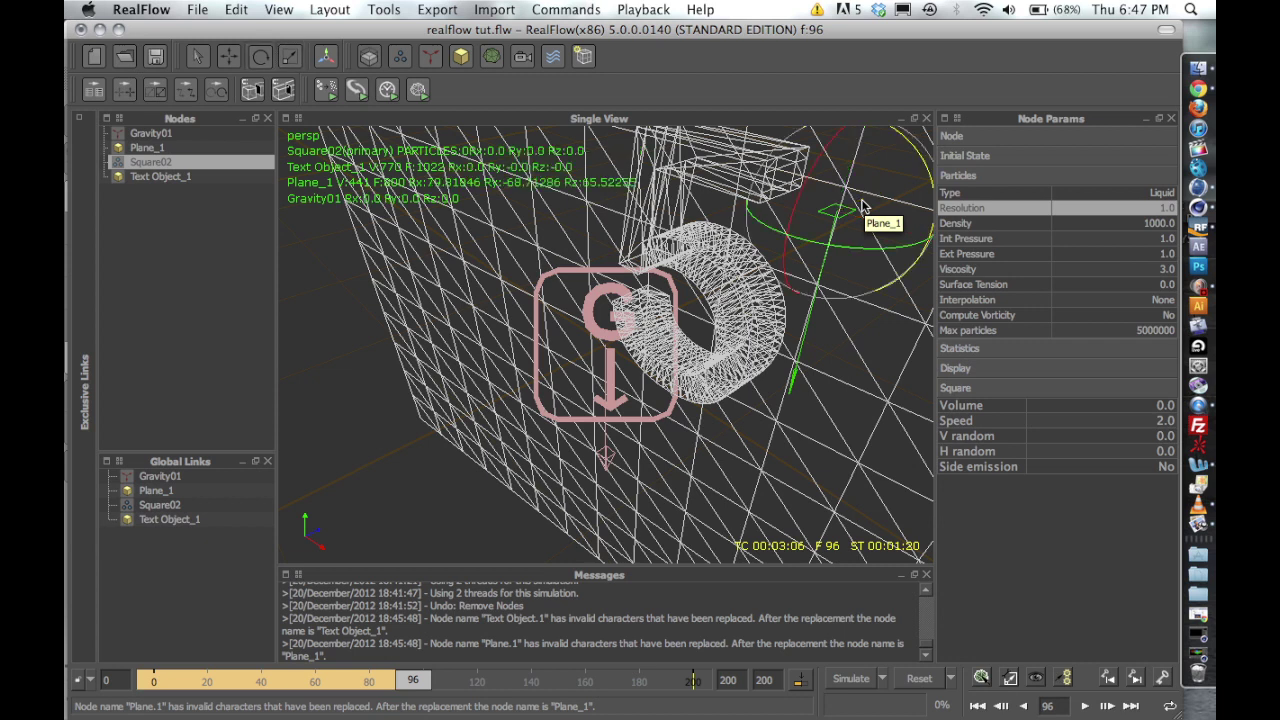
pyautogui.moveTo(913, 155); pyautogui.dragTo(955, 350)
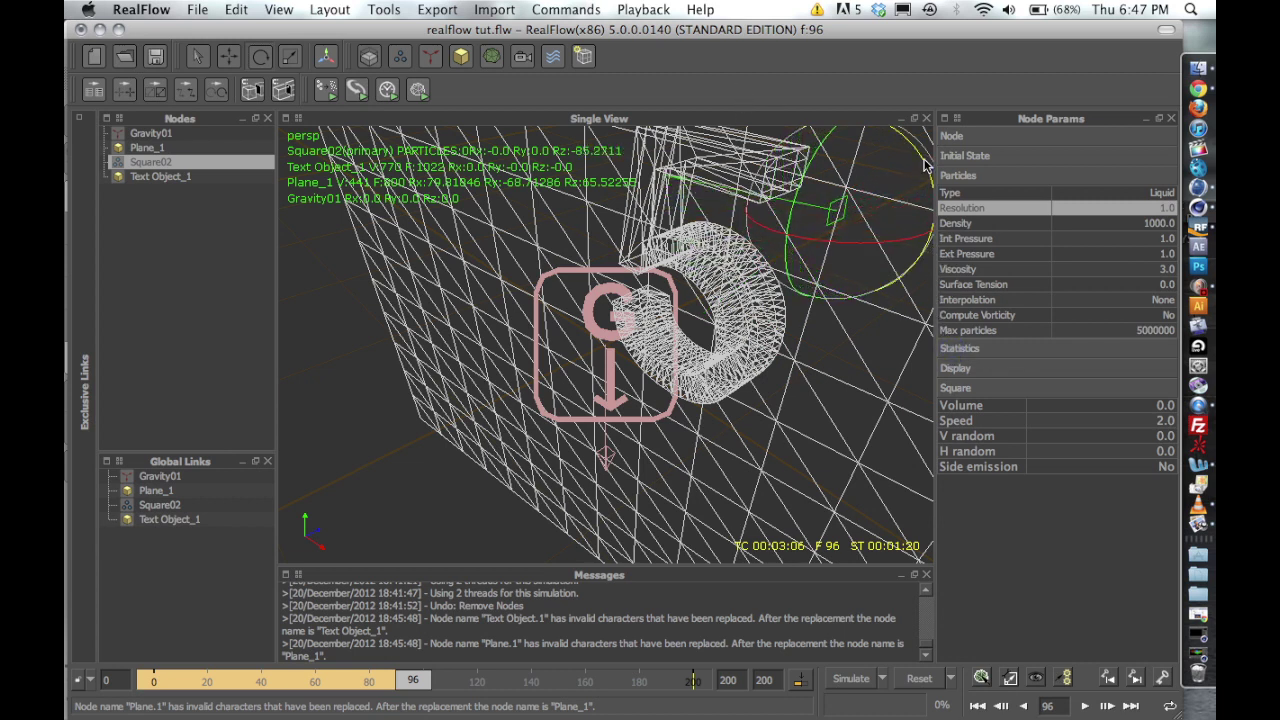
pyautogui.moveTo(925, 172); pyautogui.dragTo(923, 163)
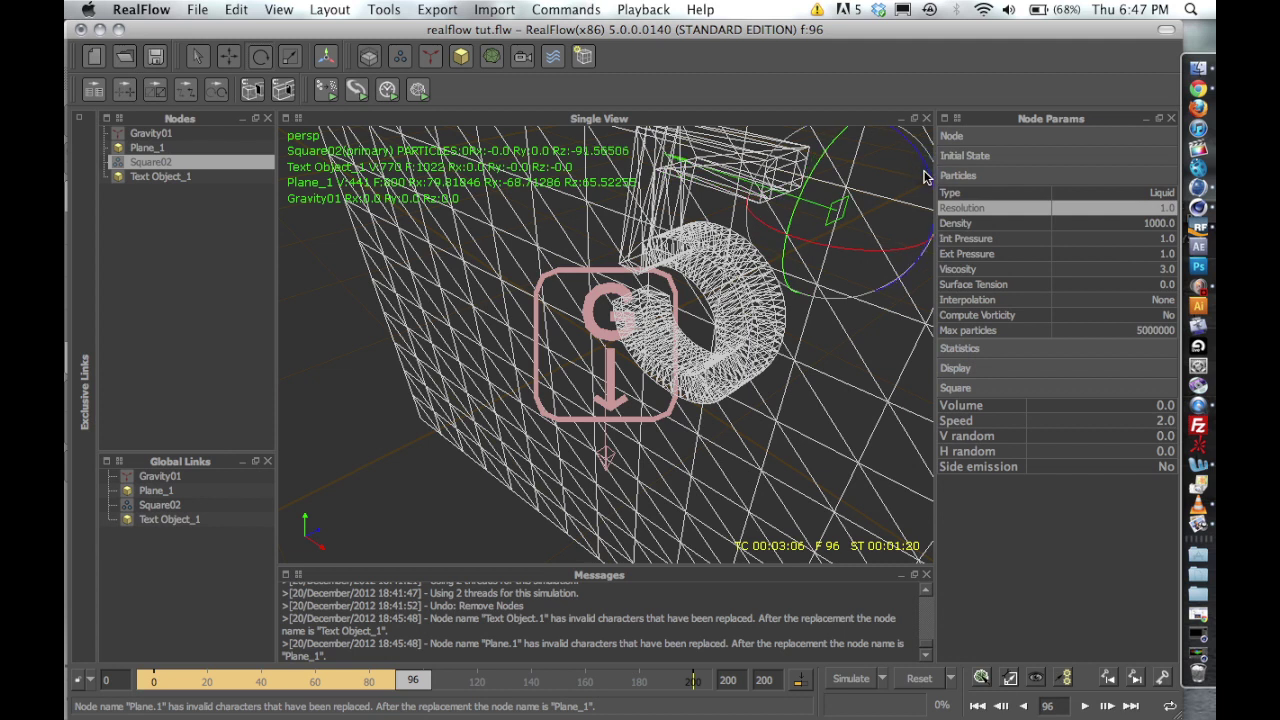
# Position Square02 above the 5 in front and top views, near X 1.02, Y 1.30, Z 0.14.
pyautogui.press('1')
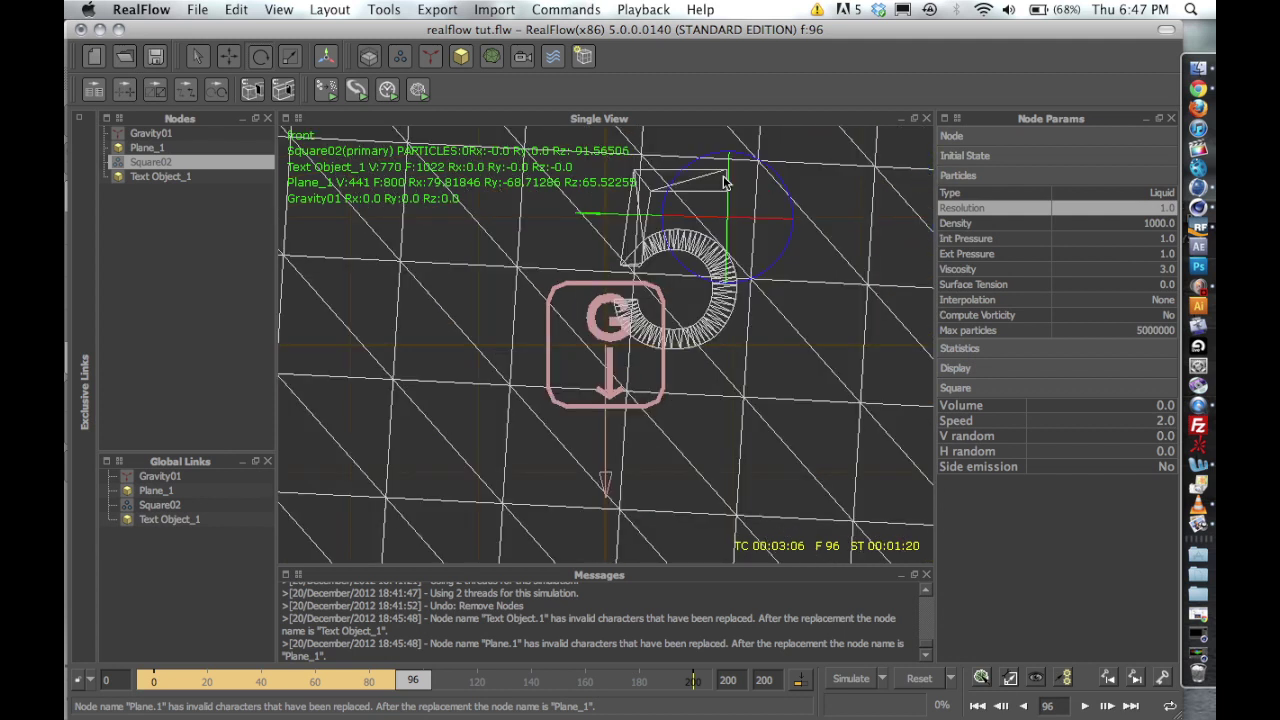
pyautogui.press('w')
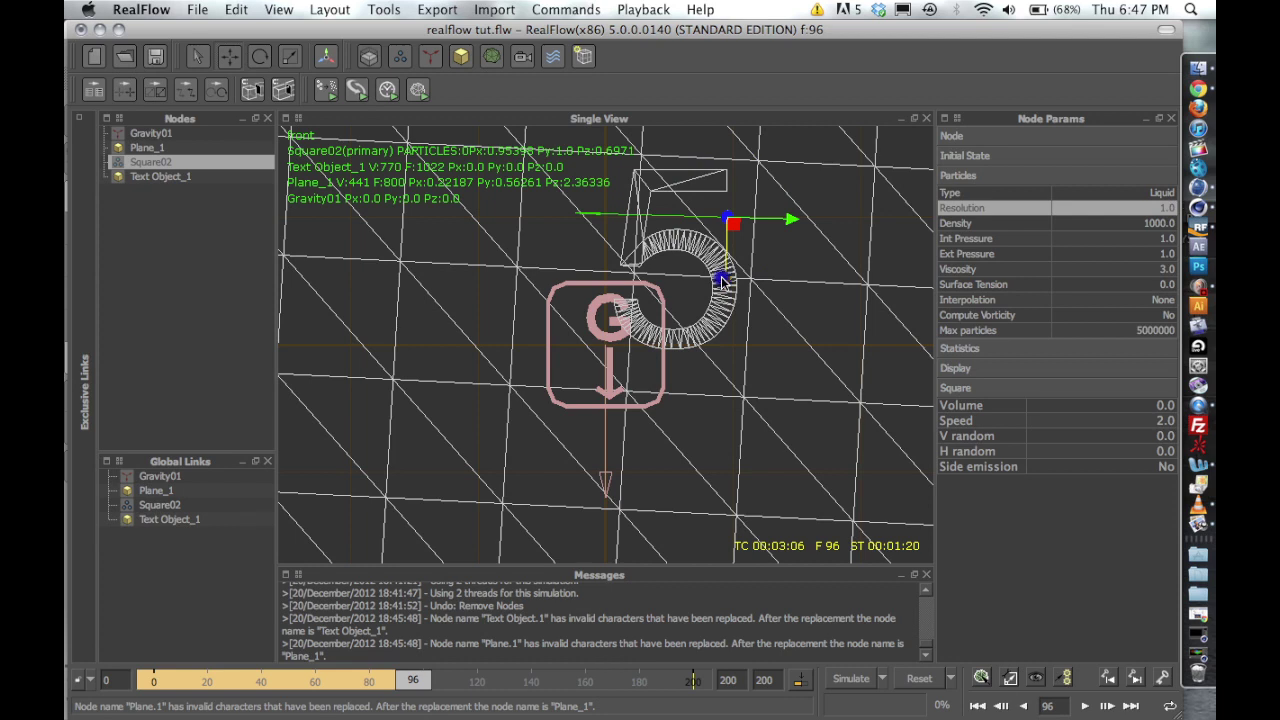
pyautogui.moveTo(725, 283); pyautogui.dragTo(729, 245)
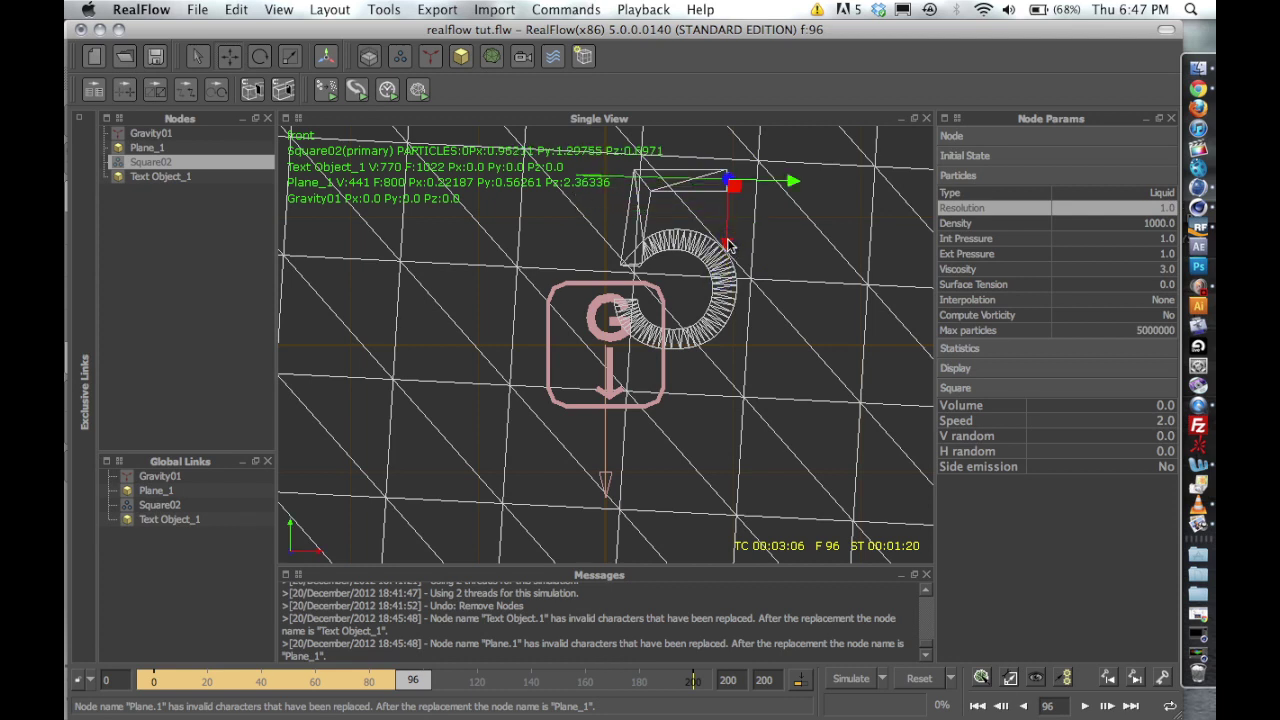
pyautogui.press('4')
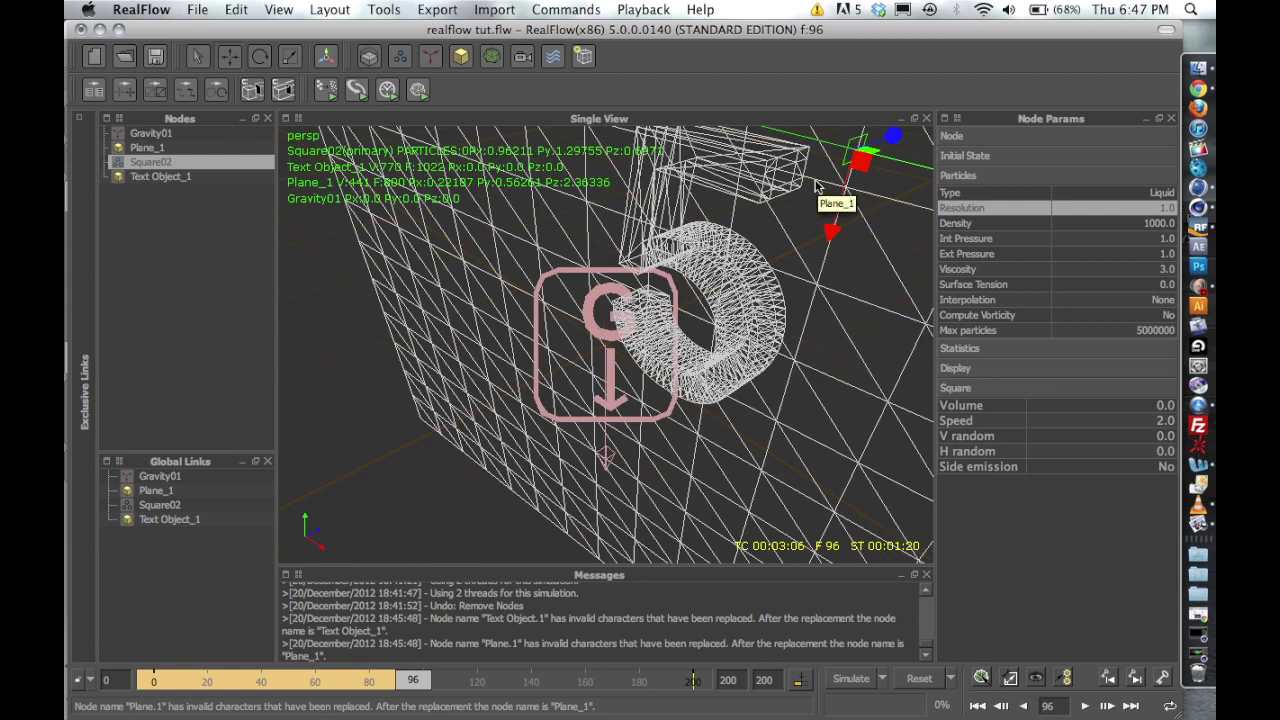
pyautogui.press('1')
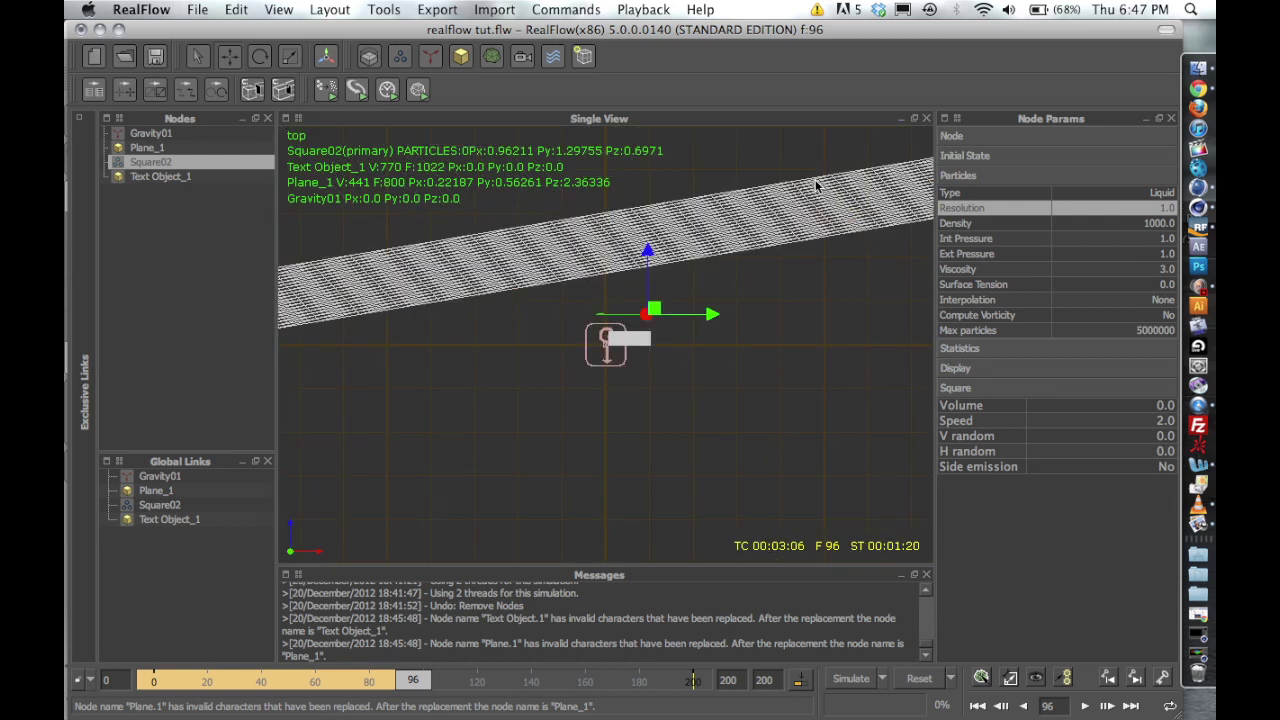
pyautogui.moveTo(648, 255); pyautogui.dragTo(651, 280)
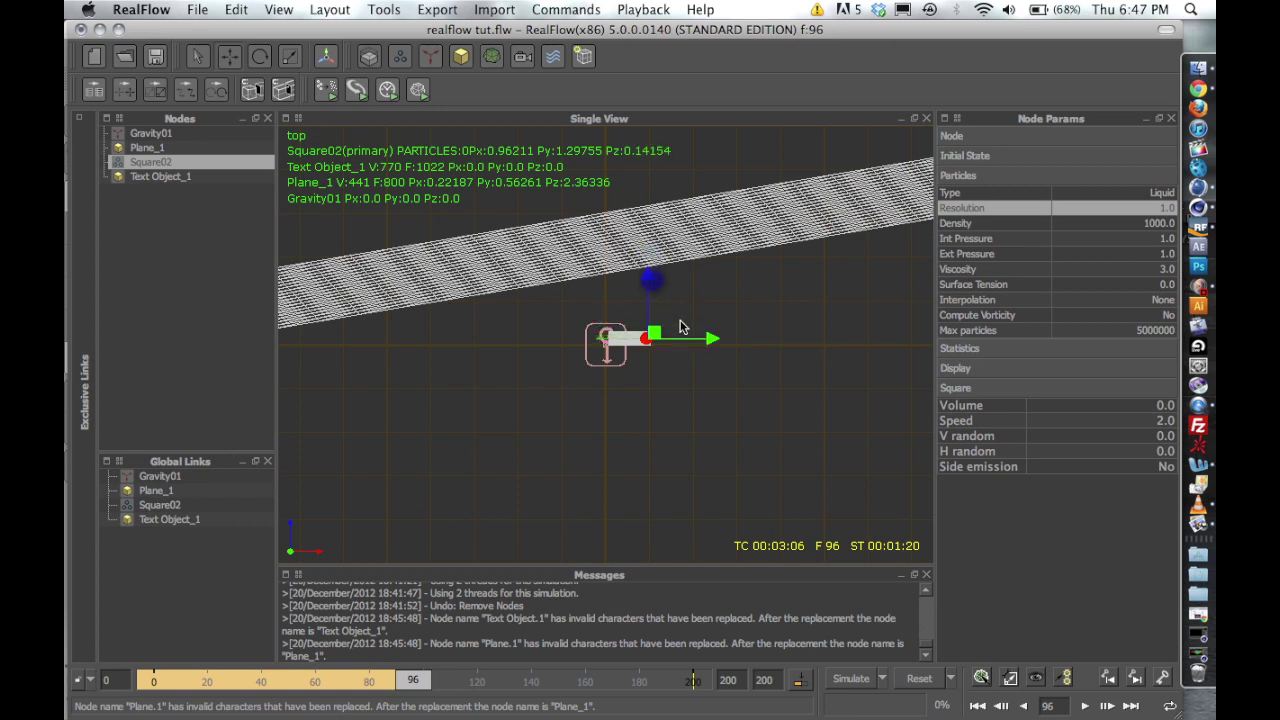
pyautogui.click(693, 335)
pyautogui.click(638, 338)
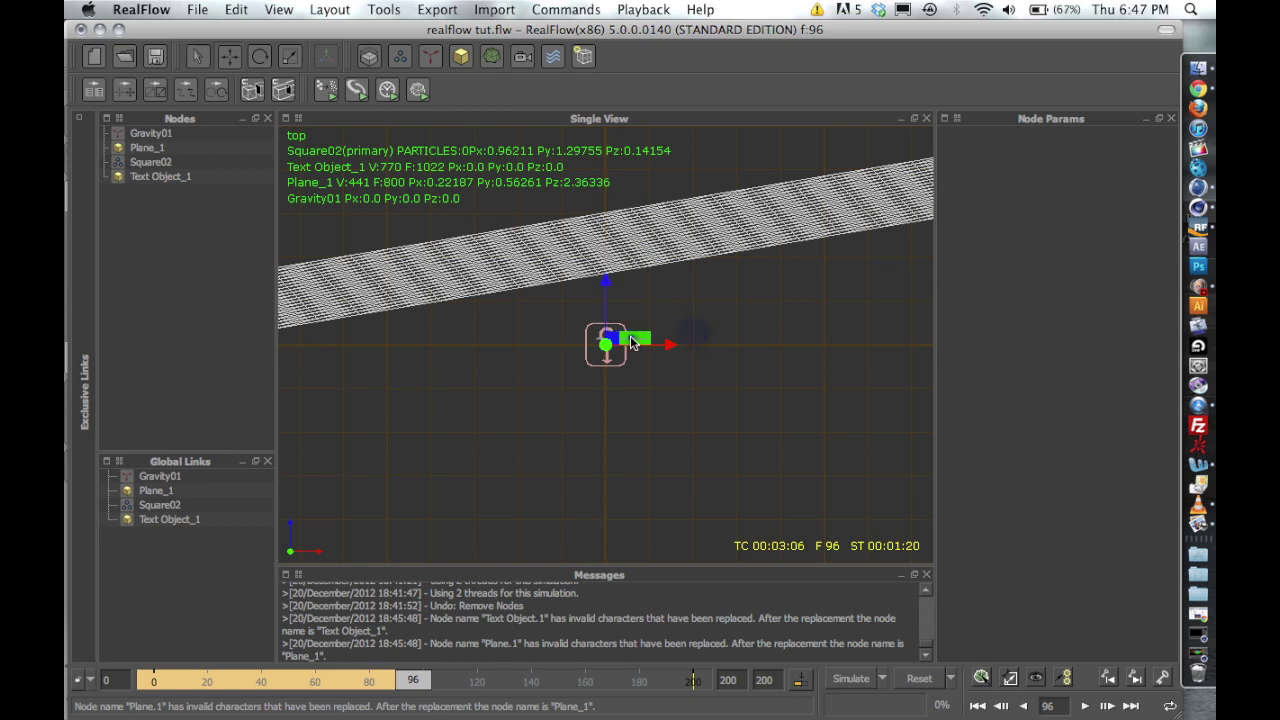
pyautogui.click(172, 162)
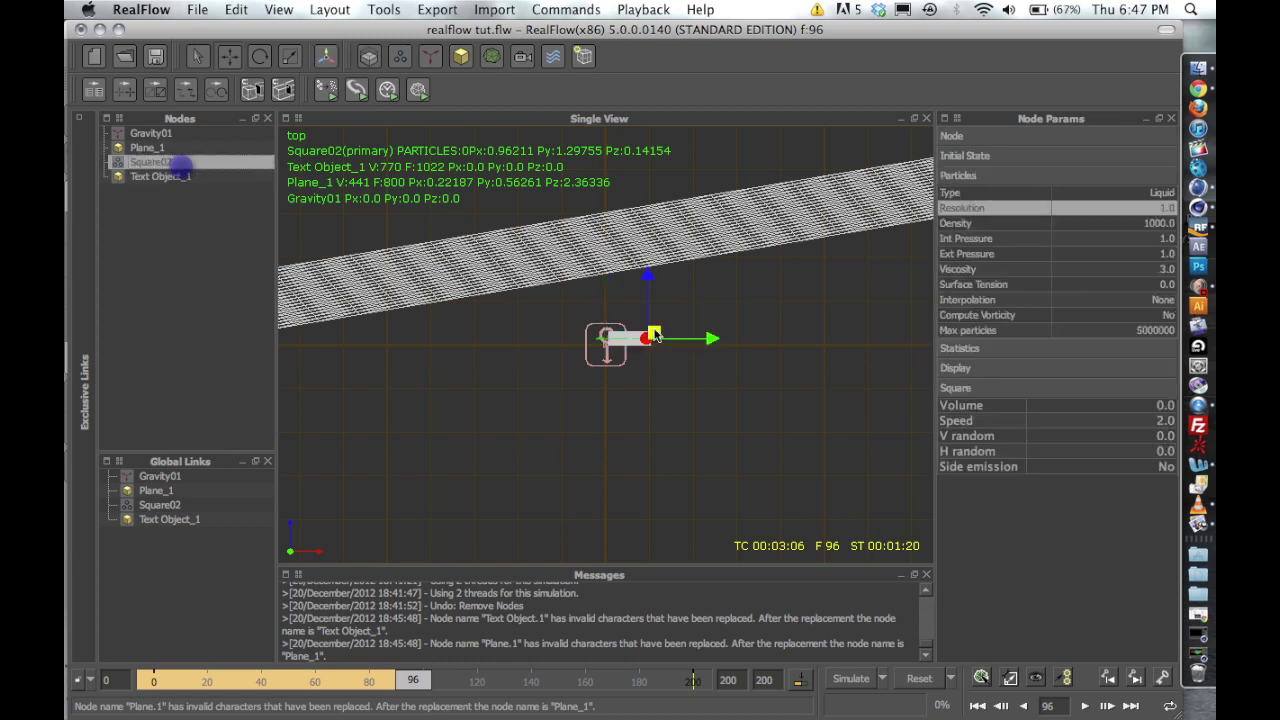
pyautogui.moveTo(713, 341); pyautogui.dragTo(715, 340)
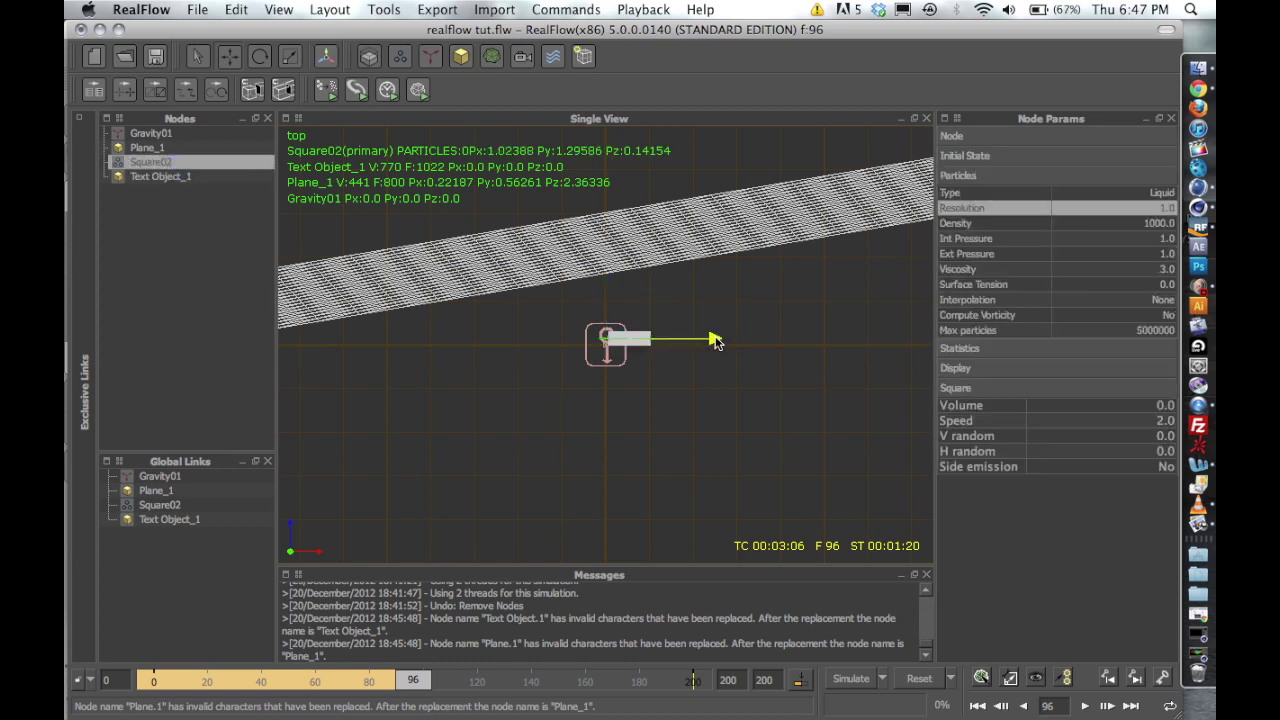
pyautogui.press('4')
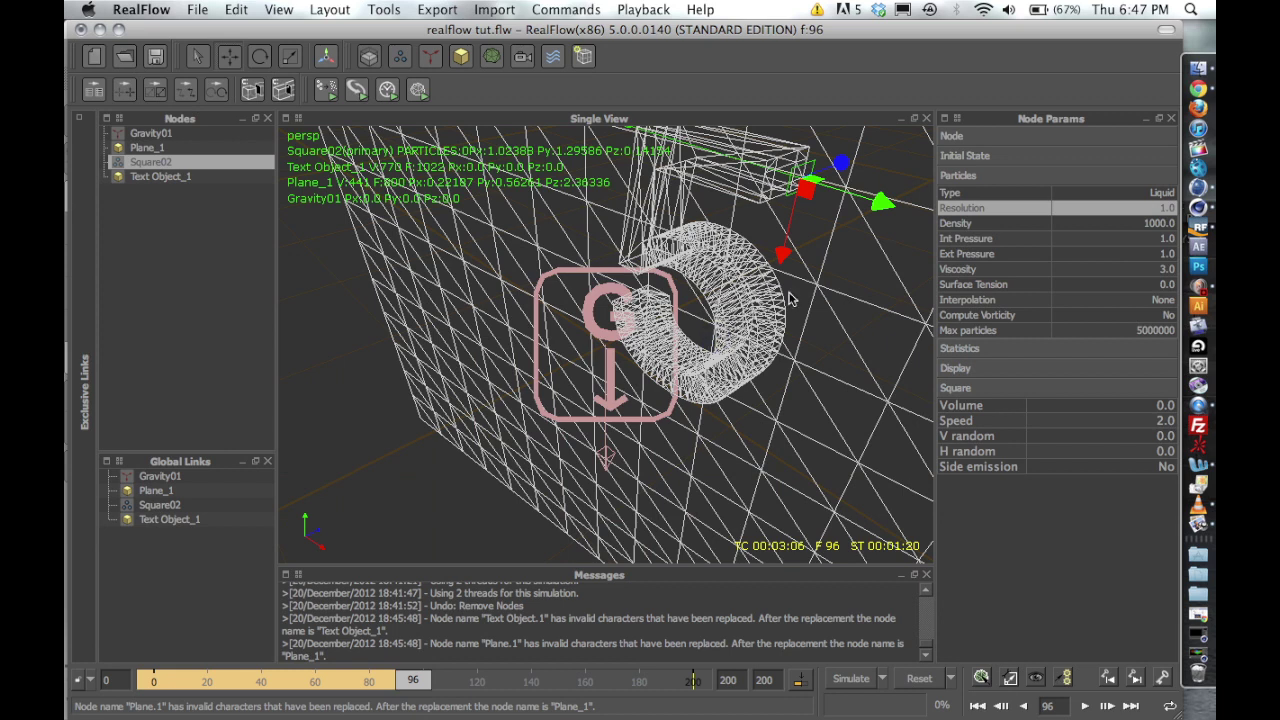
# Rerun the Square02 simulation from the start, overwriting the cache, and stop it at frame 22.
pyautogui.moveTo(398, 686); pyautogui.dragTo(125, 680)
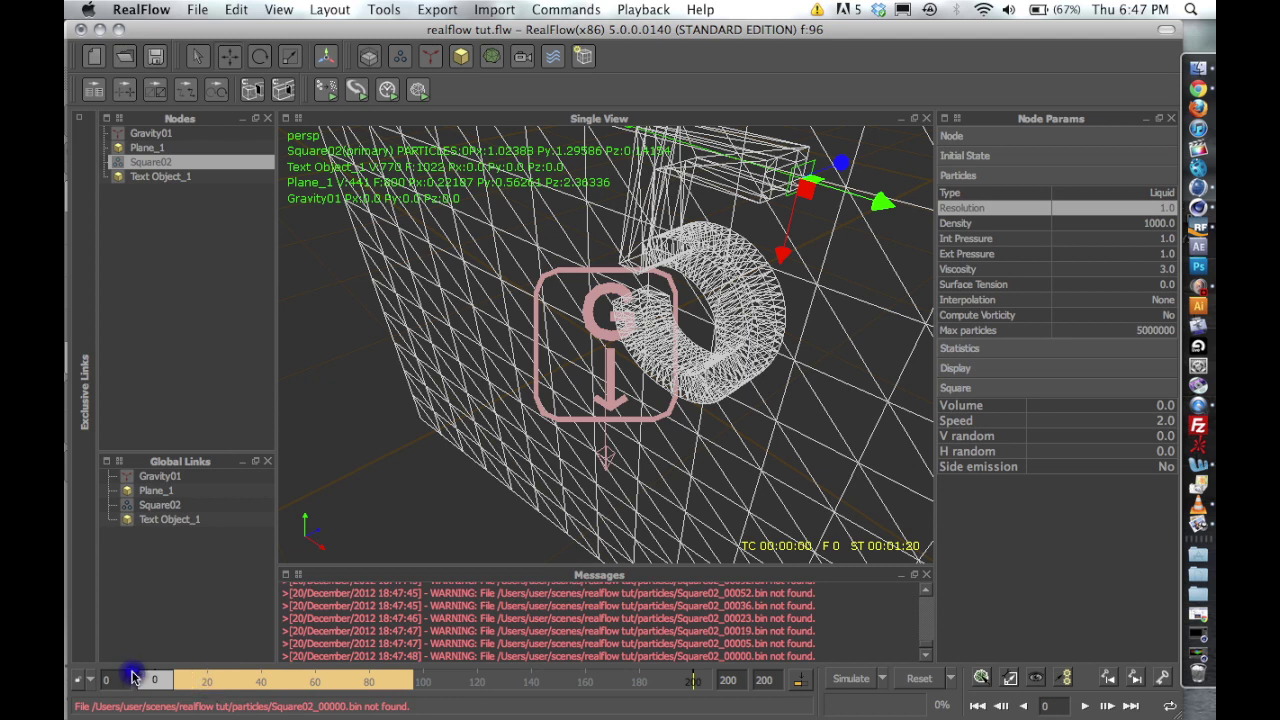
pyautogui.click(848, 680)
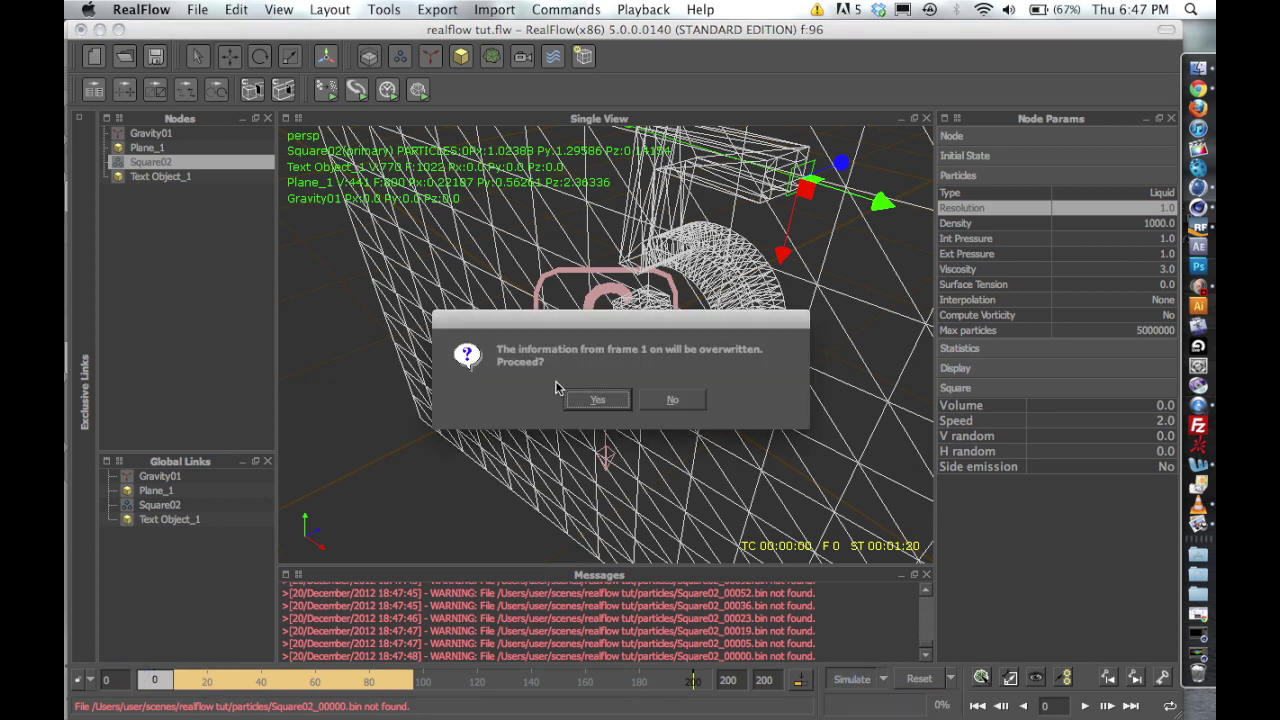
pyautogui.click(597, 410)
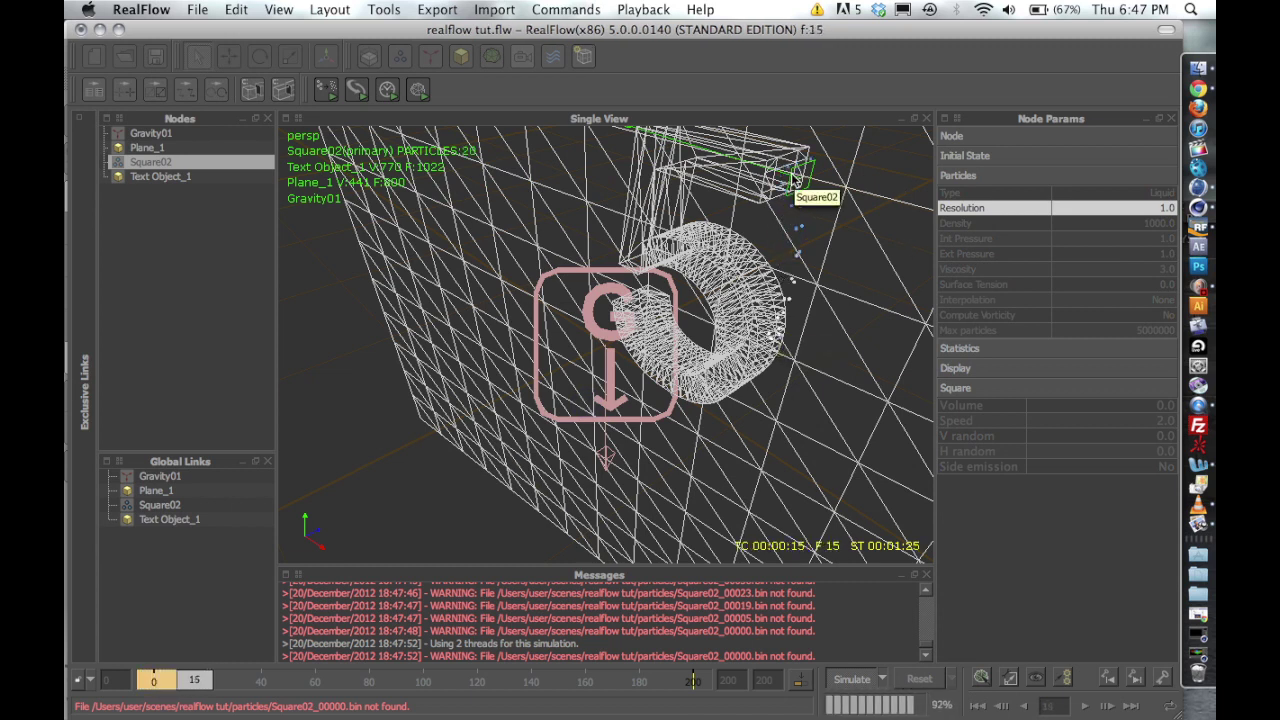
pyautogui.click(845, 678)
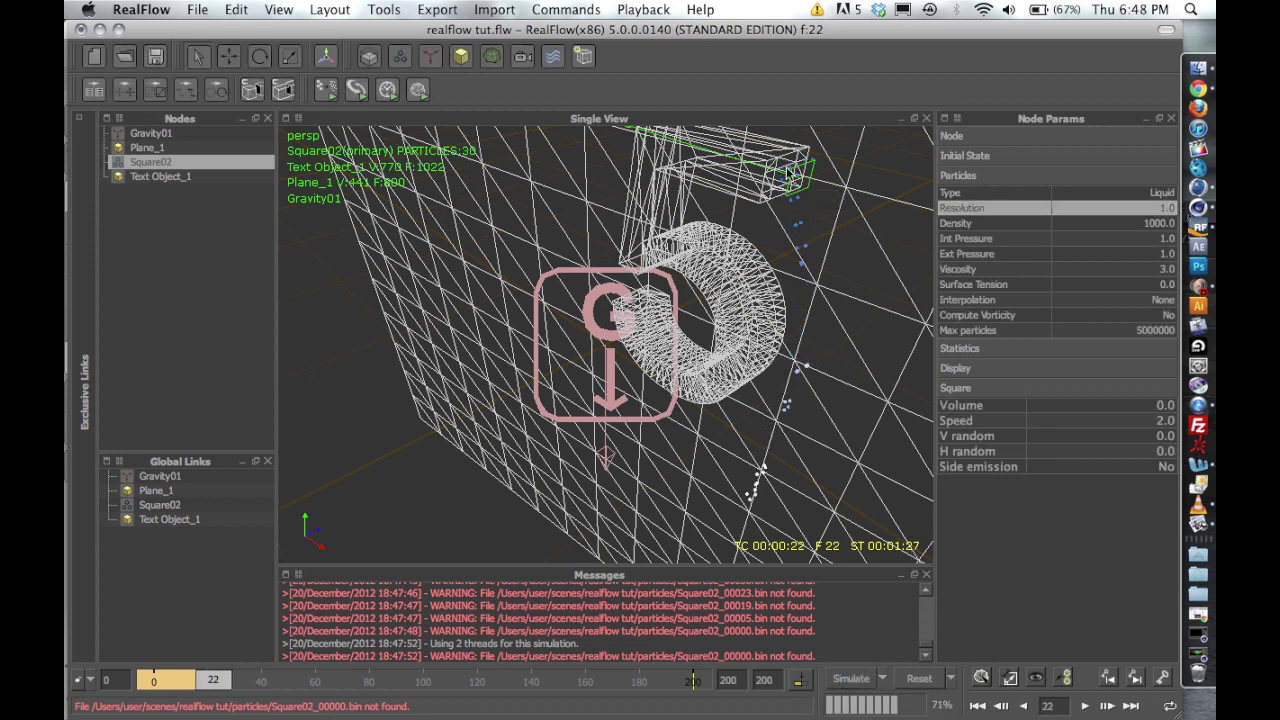
pyautogui.keyDown('alt'); pyautogui.moveTo(788, 172); pyautogui.dragTo(731, 168); pyautogui.keyUp('alt')
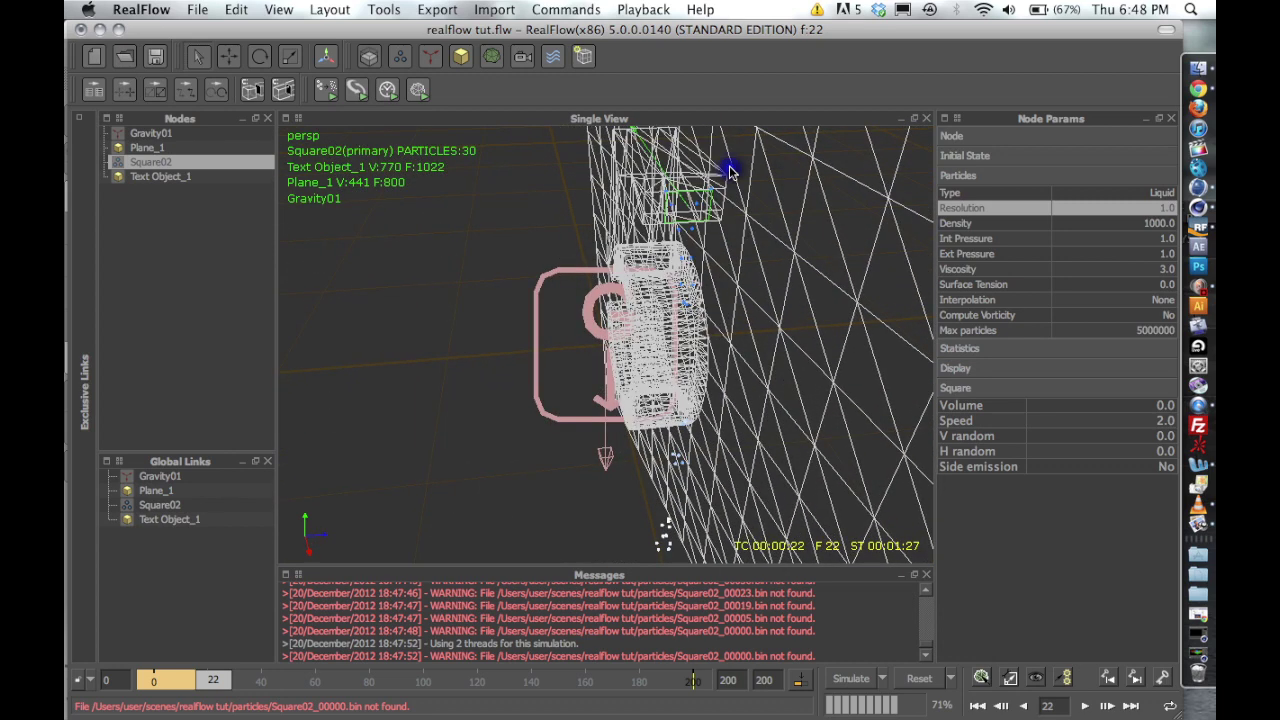
# Switch the viewport to Smooth Shaded and flatten the Square02 emitter's Z scale to about 0.07.
pyautogui.click(278, 10)
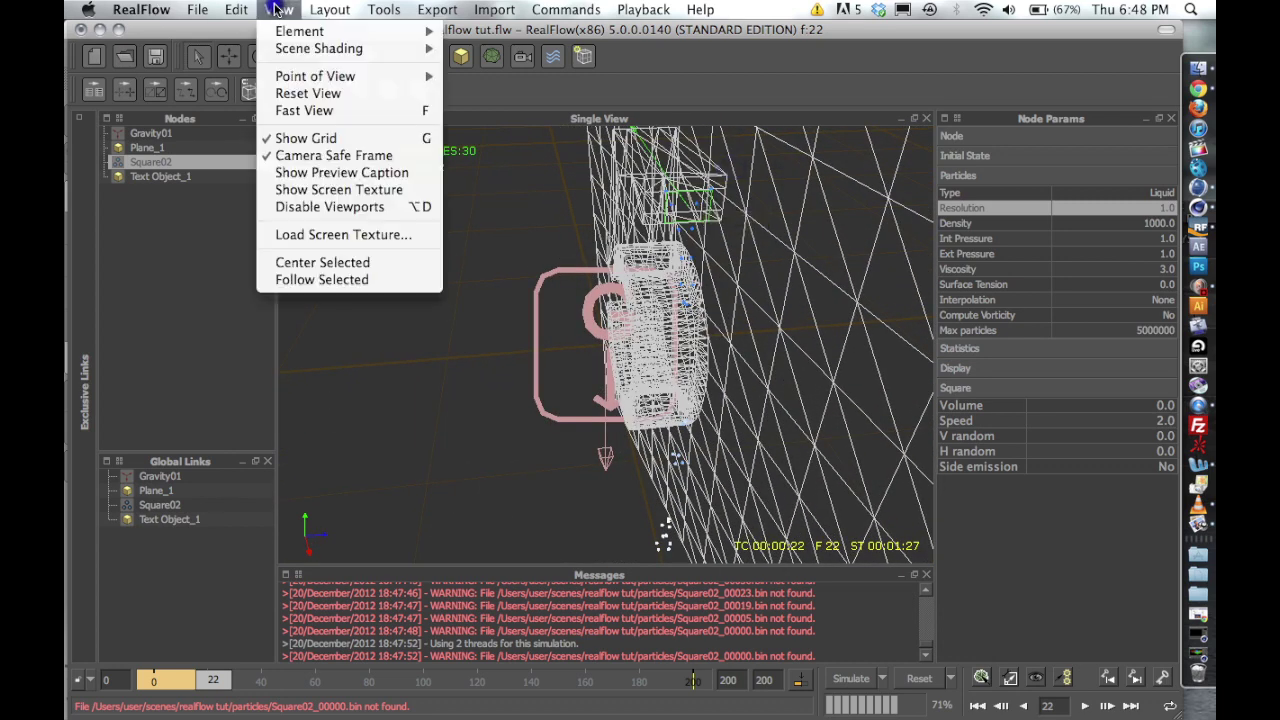
pyautogui.moveTo(330, 48)
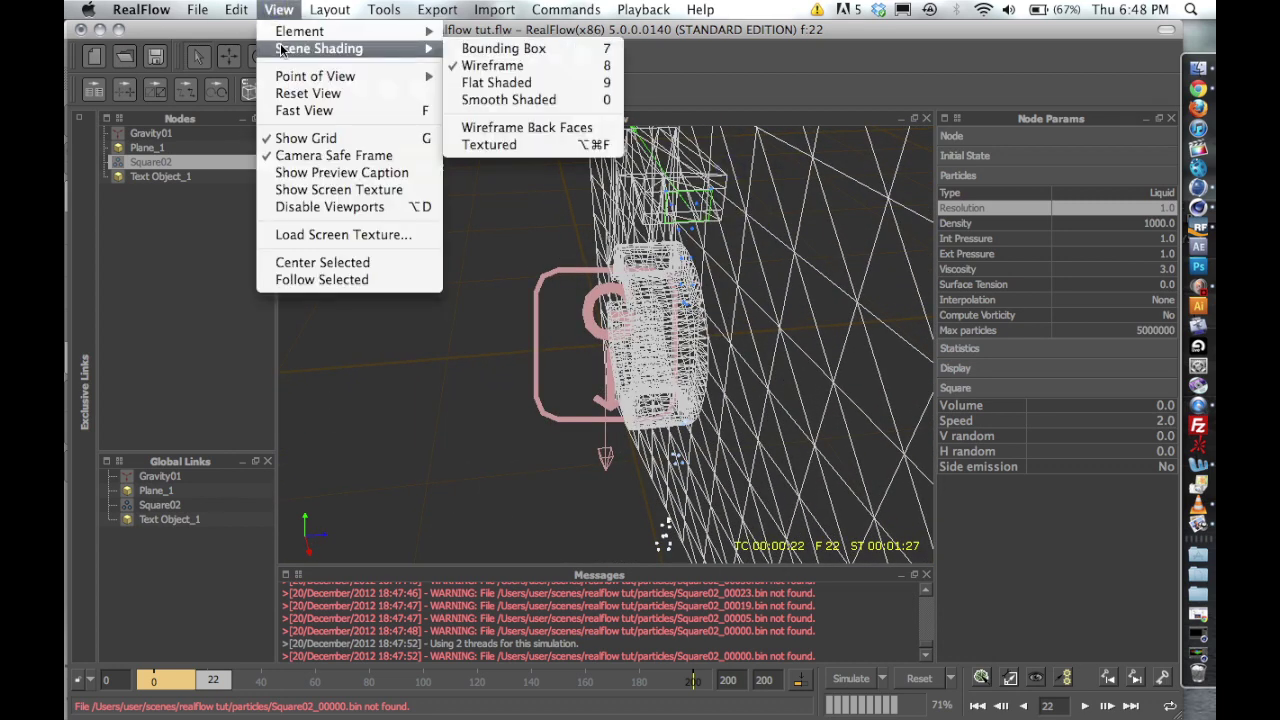
pyautogui.click(481, 100)
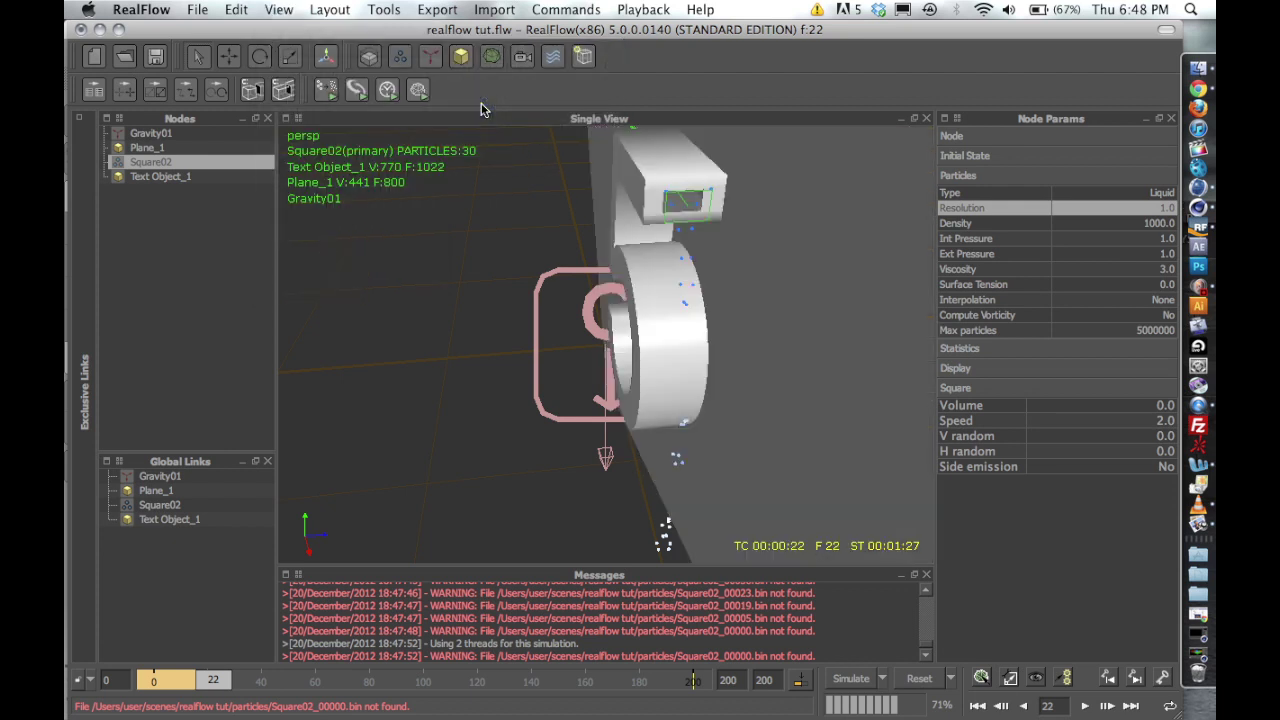
pyautogui.press('r')
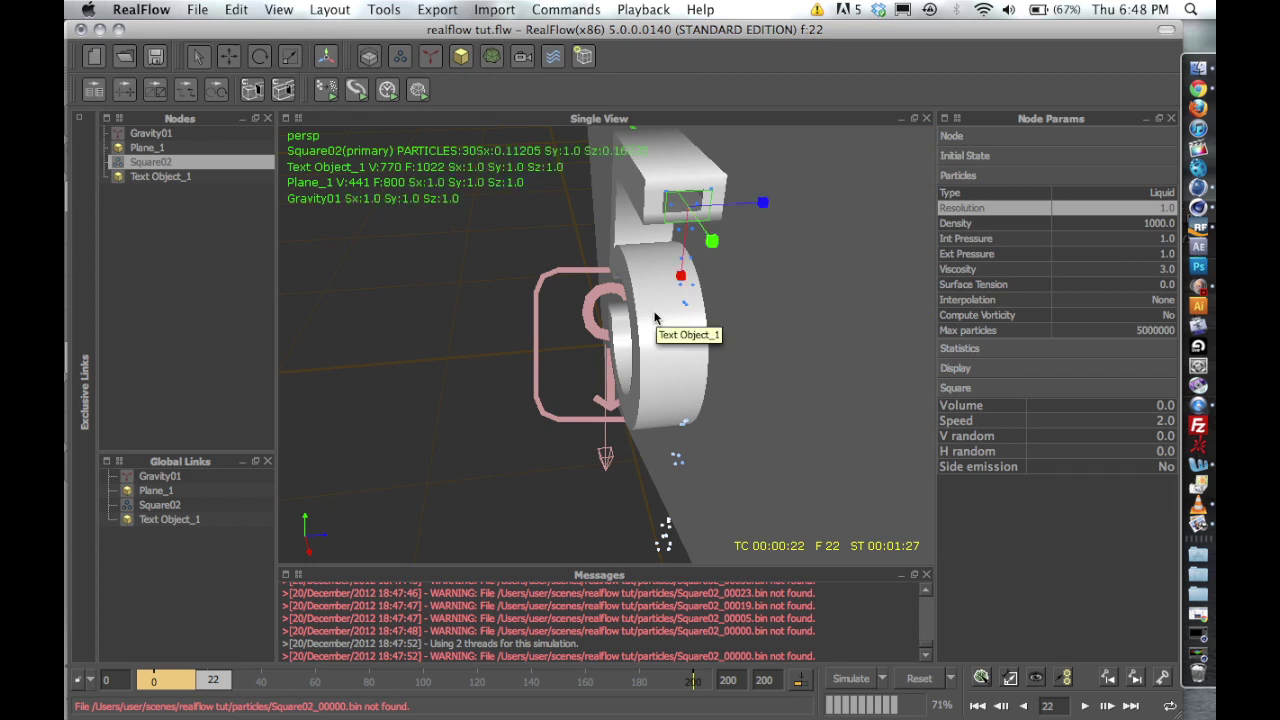
pyautogui.moveTo(764, 203); pyautogui.dragTo(748, 215)
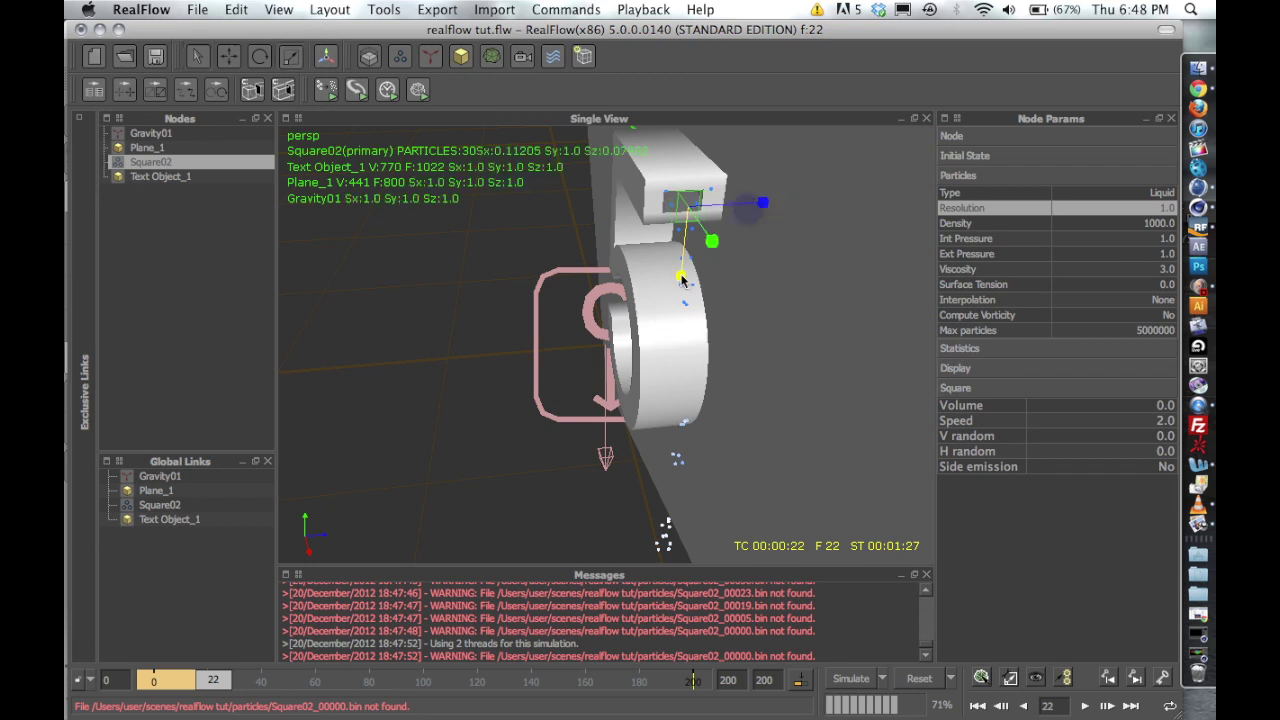
# Narrow the Square02 emitter's X scale and nudge it slightly up and left.
pyautogui.moveTo(681, 280); pyautogui.dragTo(684, 264)
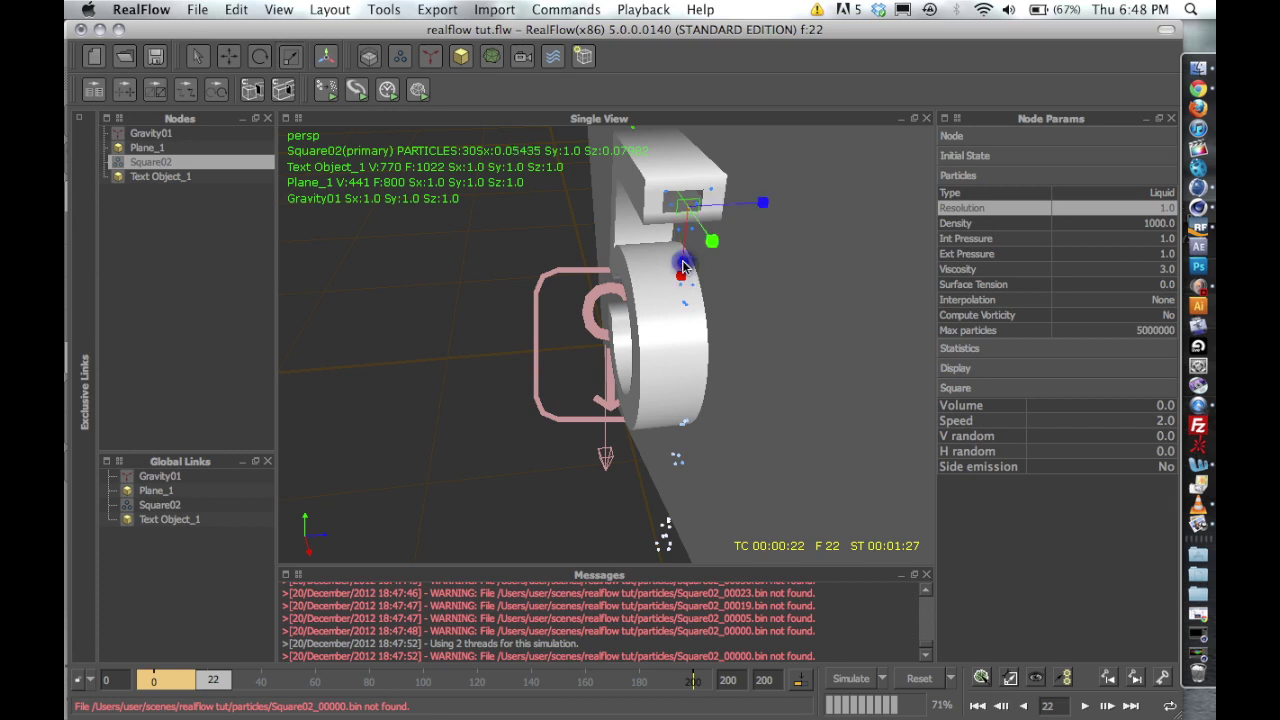
pyautogui.press('w')
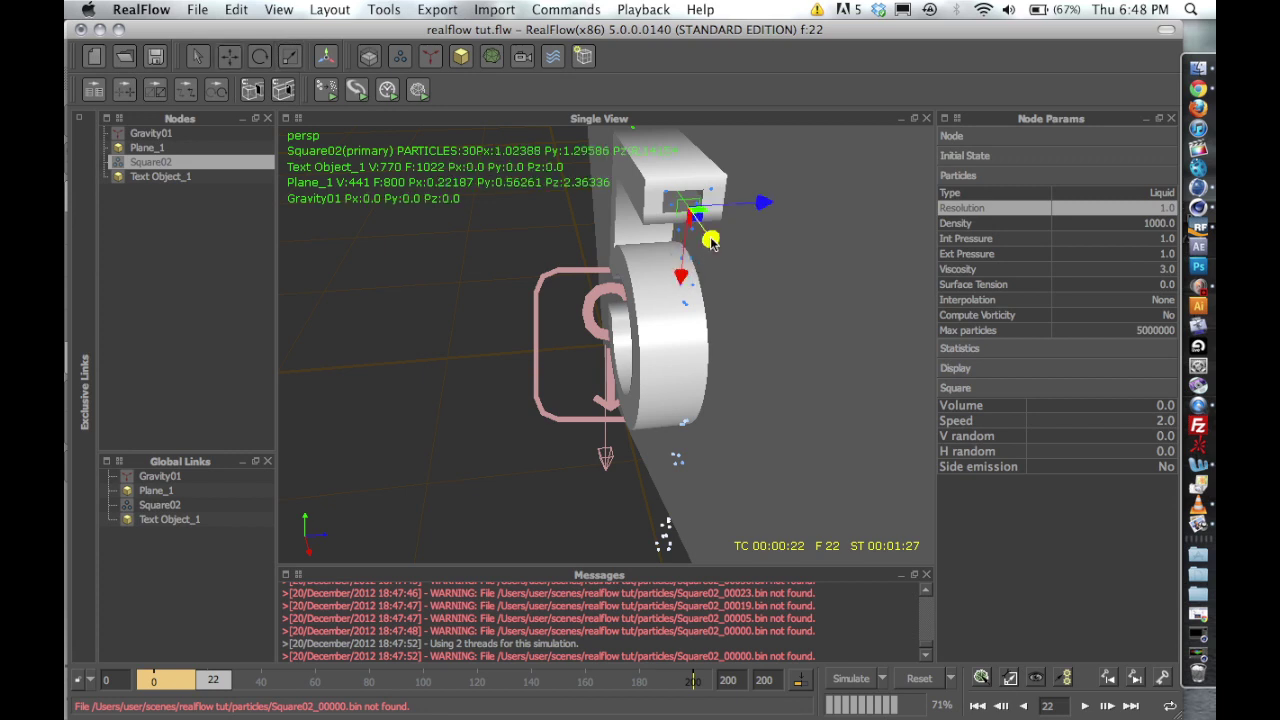
pyautogui.moveTo(710, 242); pyautogui.dragTo(707, 234)
# Rewind to frame 0 and re-simulate, overwriting the cached frames.
pyautogui.moveTo(213, 680); pyautogui.dragTo(136, 672)
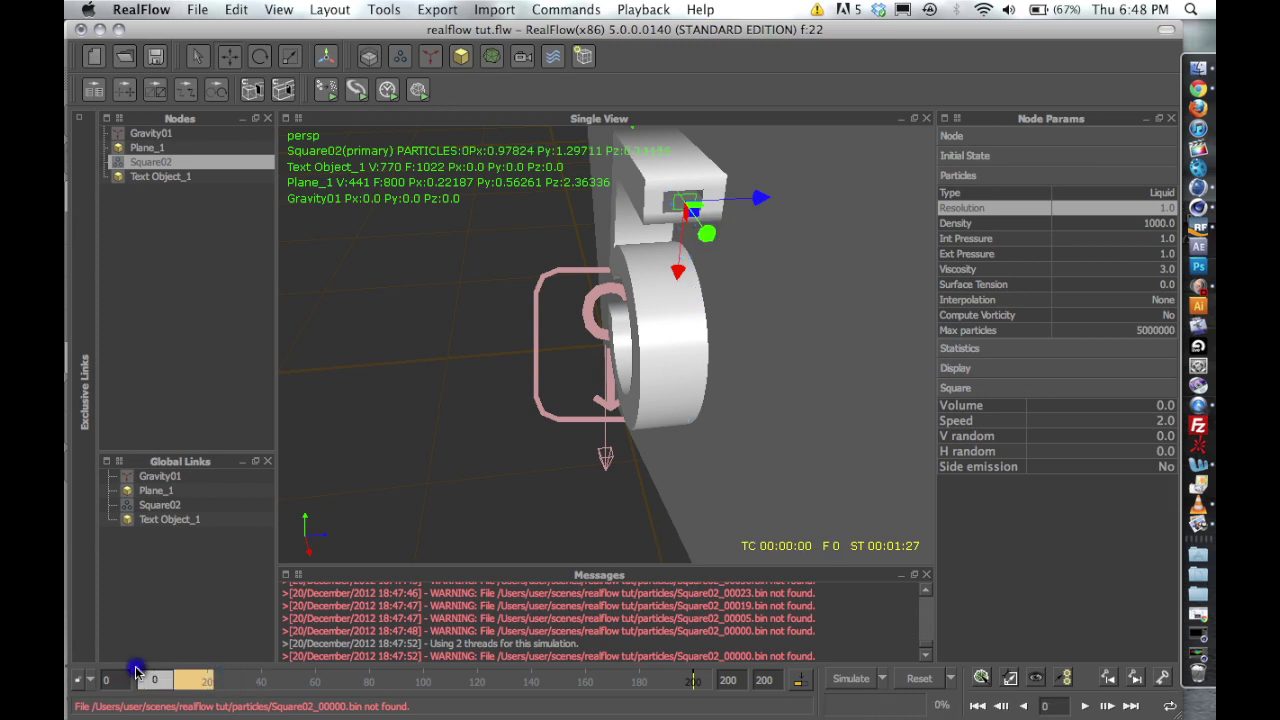
pyautogui.click(849, 678)
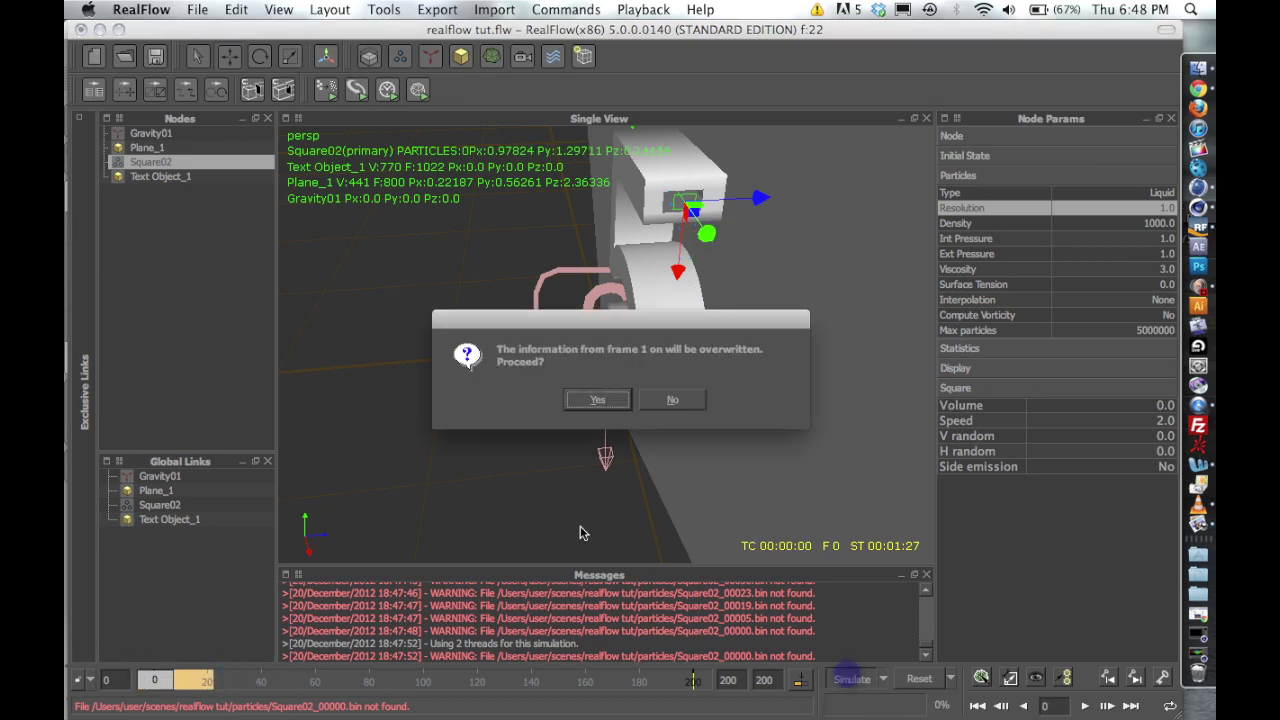
pyautogui.click(598, 400)
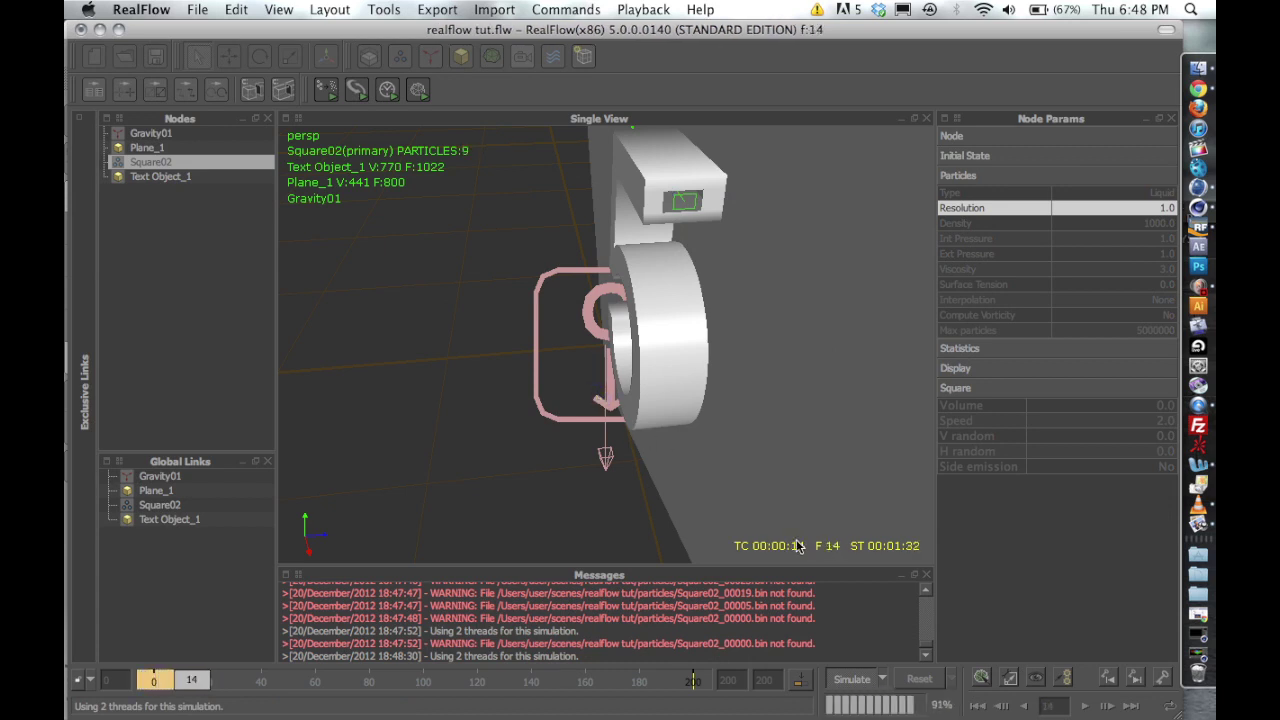
# Stop the simulation at frame 16 and set the viewport back to Wireframe shading.
pyautogui.click(852, 678)
pyautogui.click(262, 10)
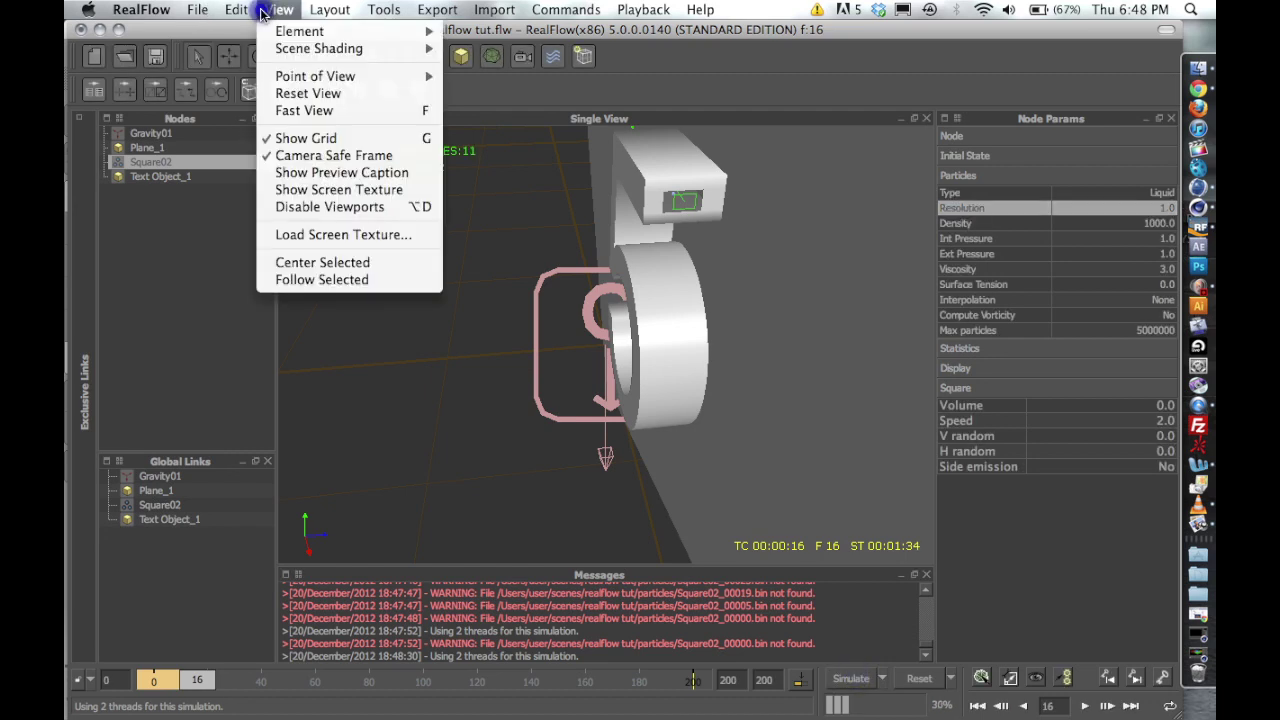
pyautogui.moveTo(400, 48)
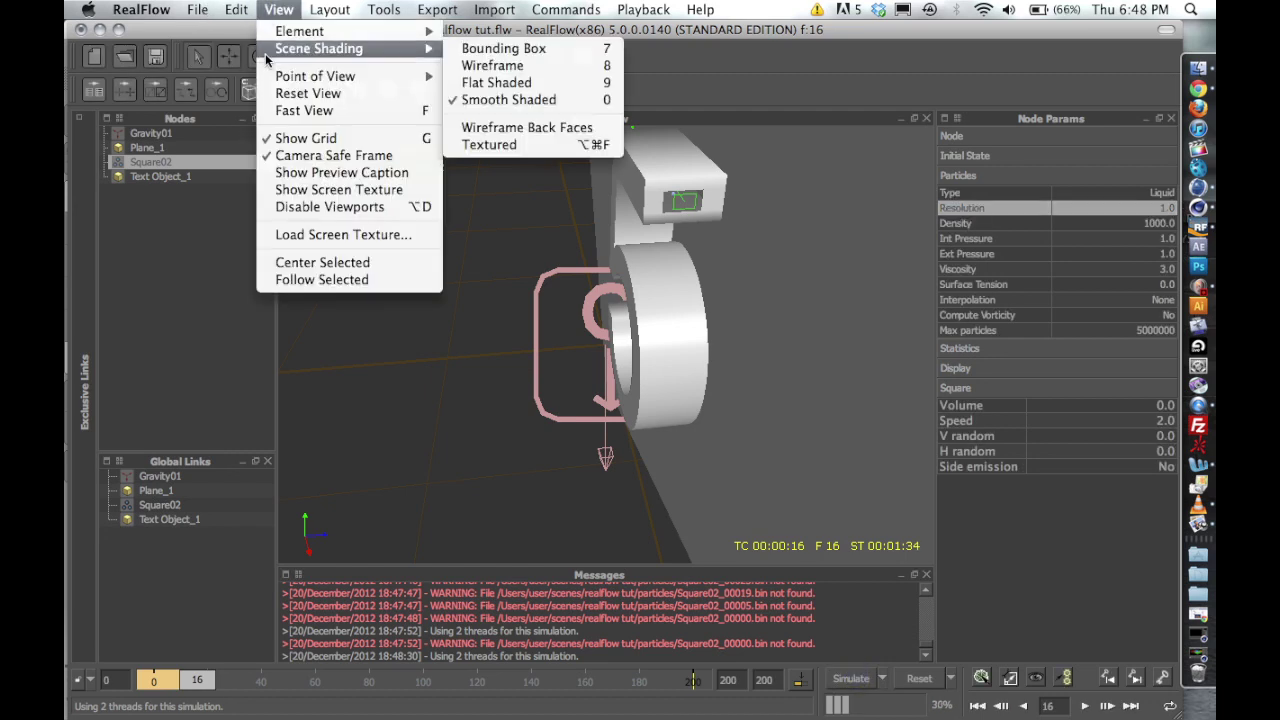
pyautogui.click(490, 65)
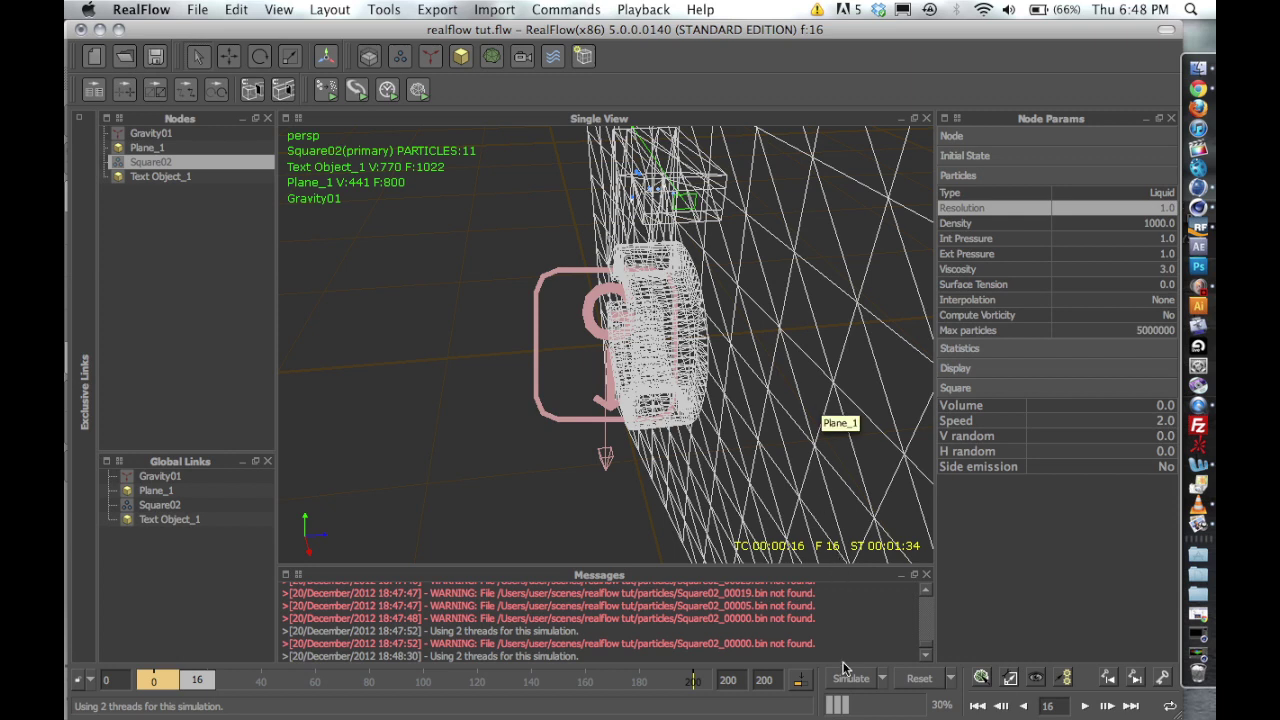
# Resume the simulation until frame 107, then scrub back to an earlier frame.
pyautogui.click(847, 677)
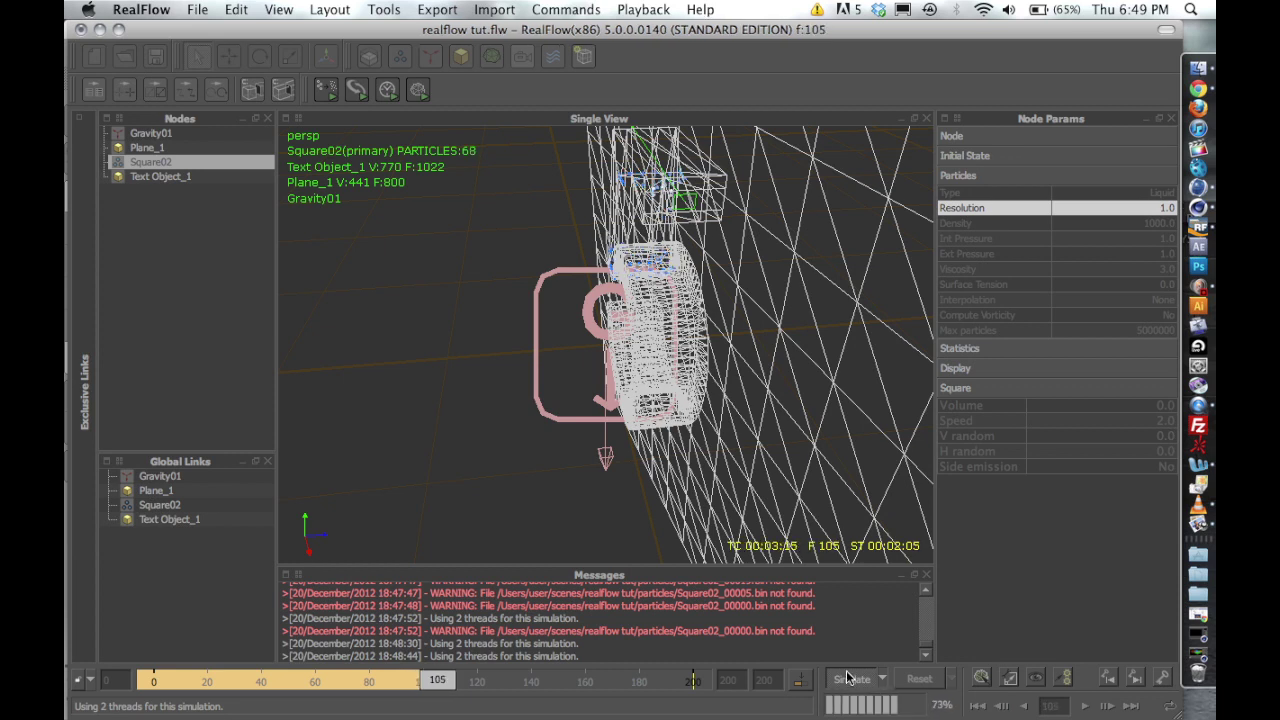
pyautogui.click(846, 680)
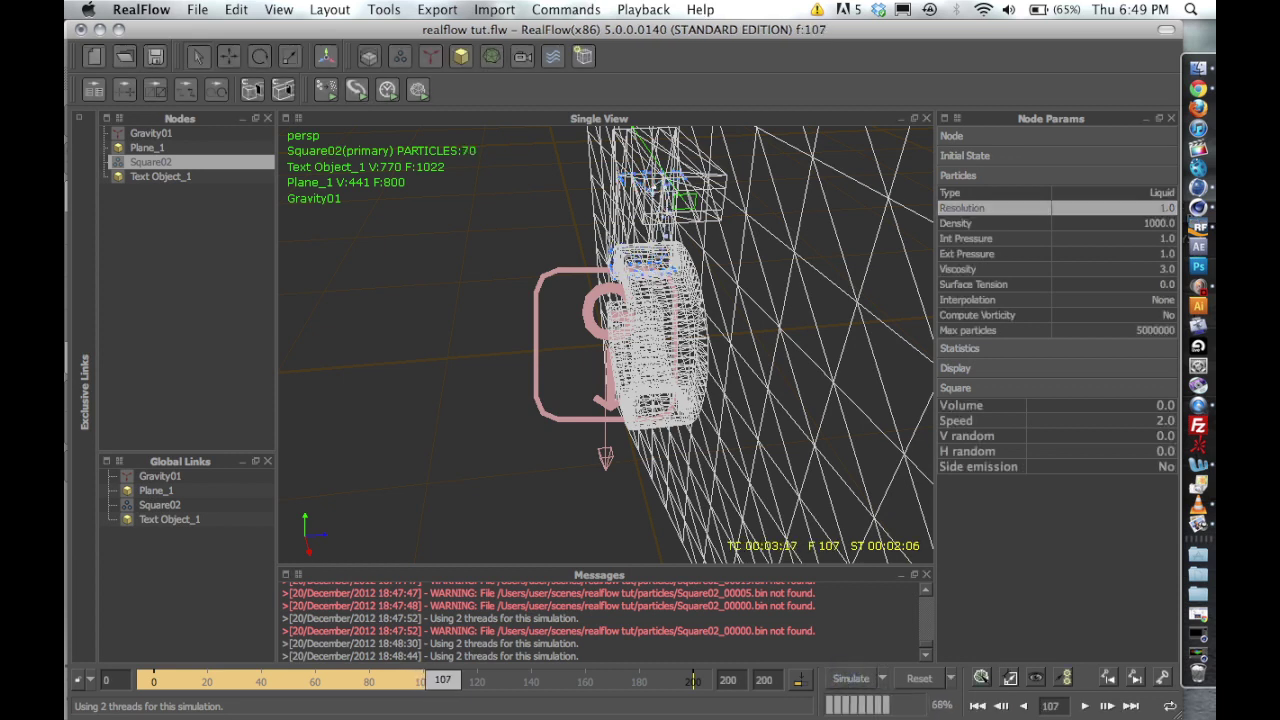
pyautogui.moveTo(448, 679); pyautogui.dragTo(132, 676)
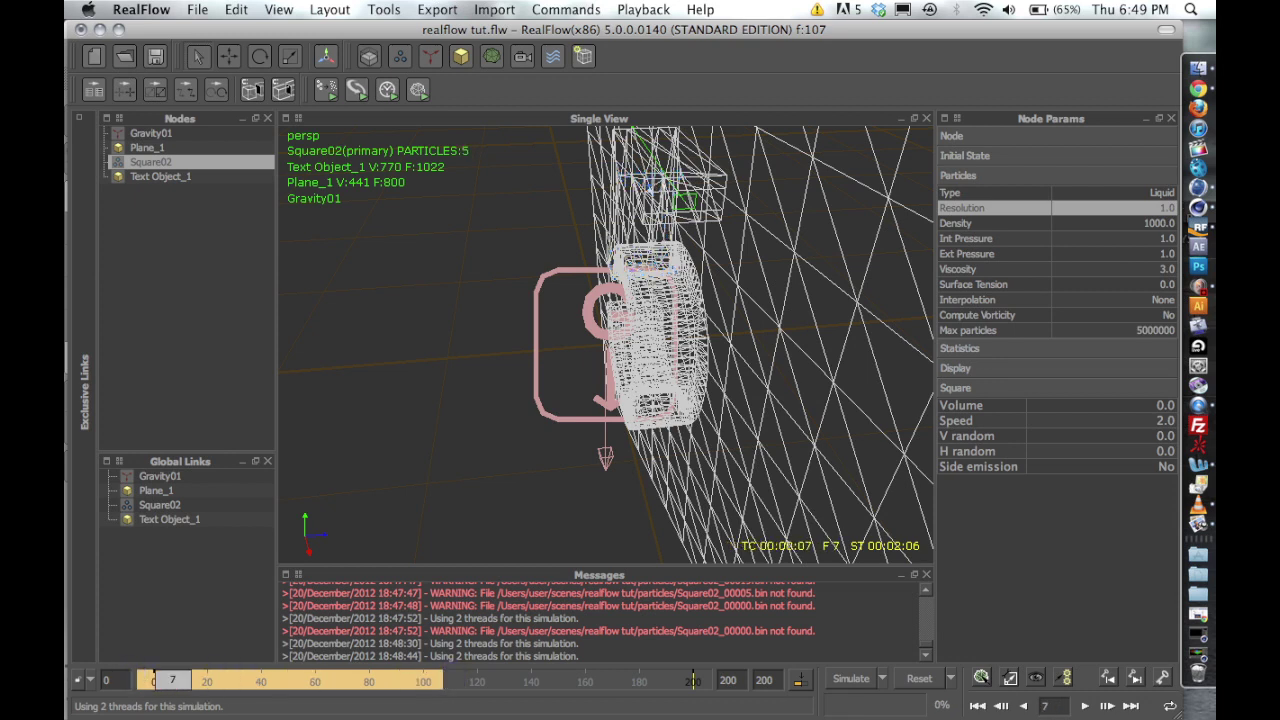
# Select Square02 and set its fluid Resolution to 3.0 and Viscosity to 3.5.
pyautogui.click(227, 166)
pyautogui.press('3')
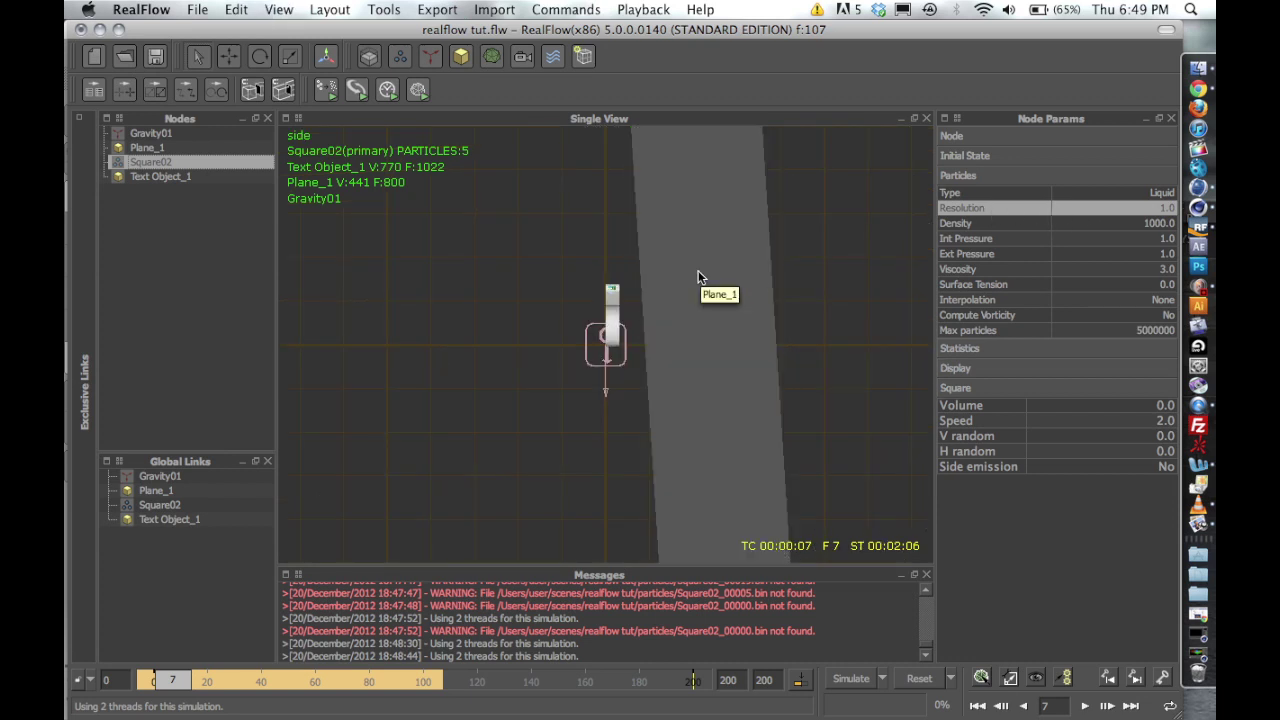
pyautogui.press('4')
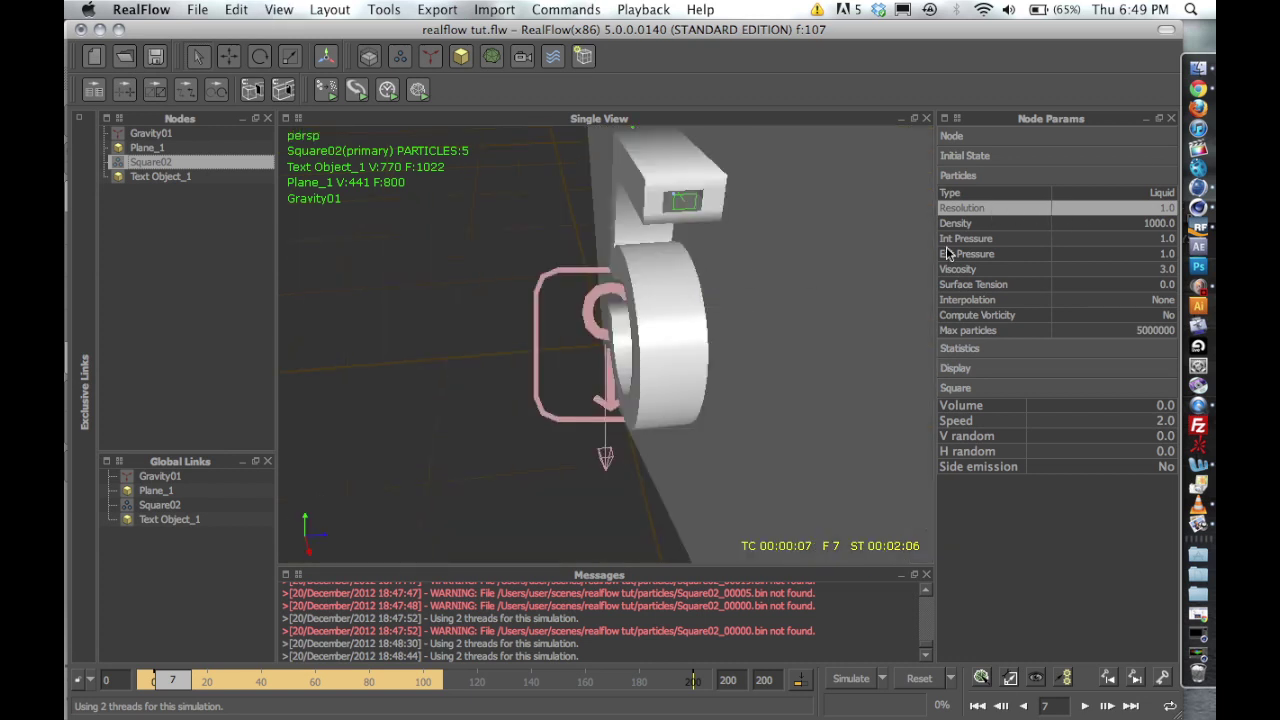
pyautogui.doubleClick(1143, 206)
pyautogui.write('3.')
pyautogui.press('Return')
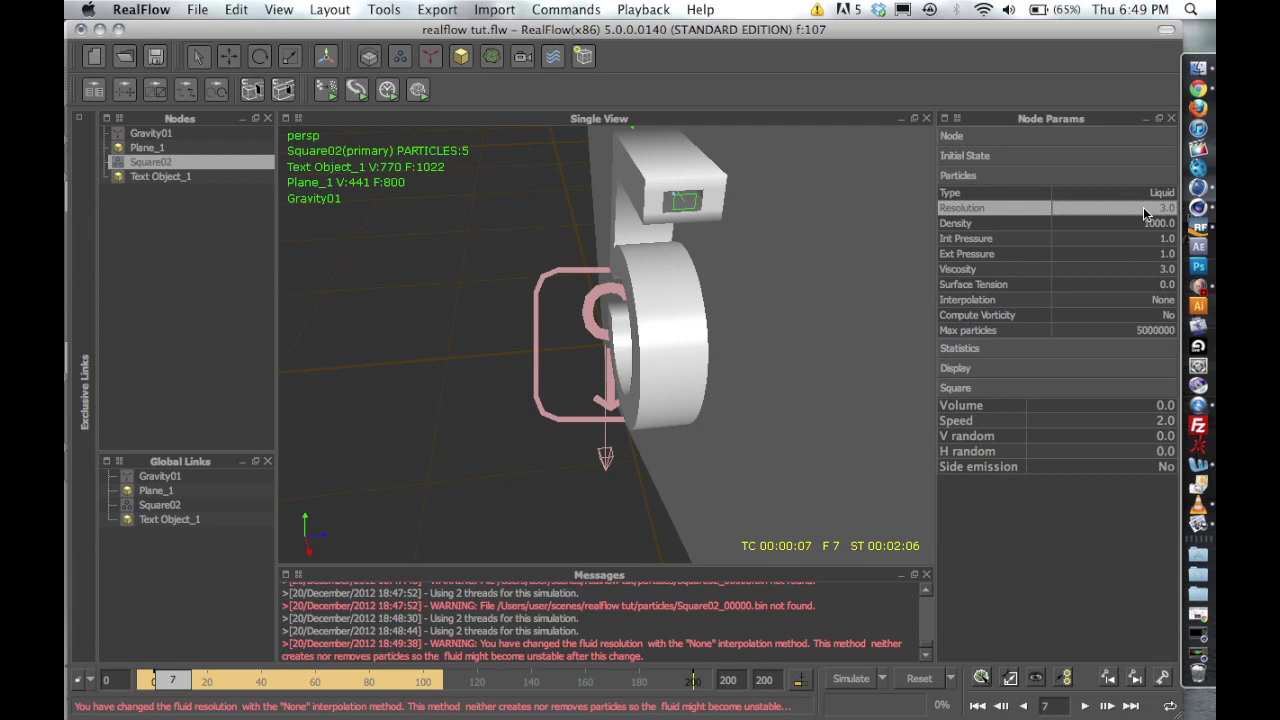
pyautogui.click(1132, 270)
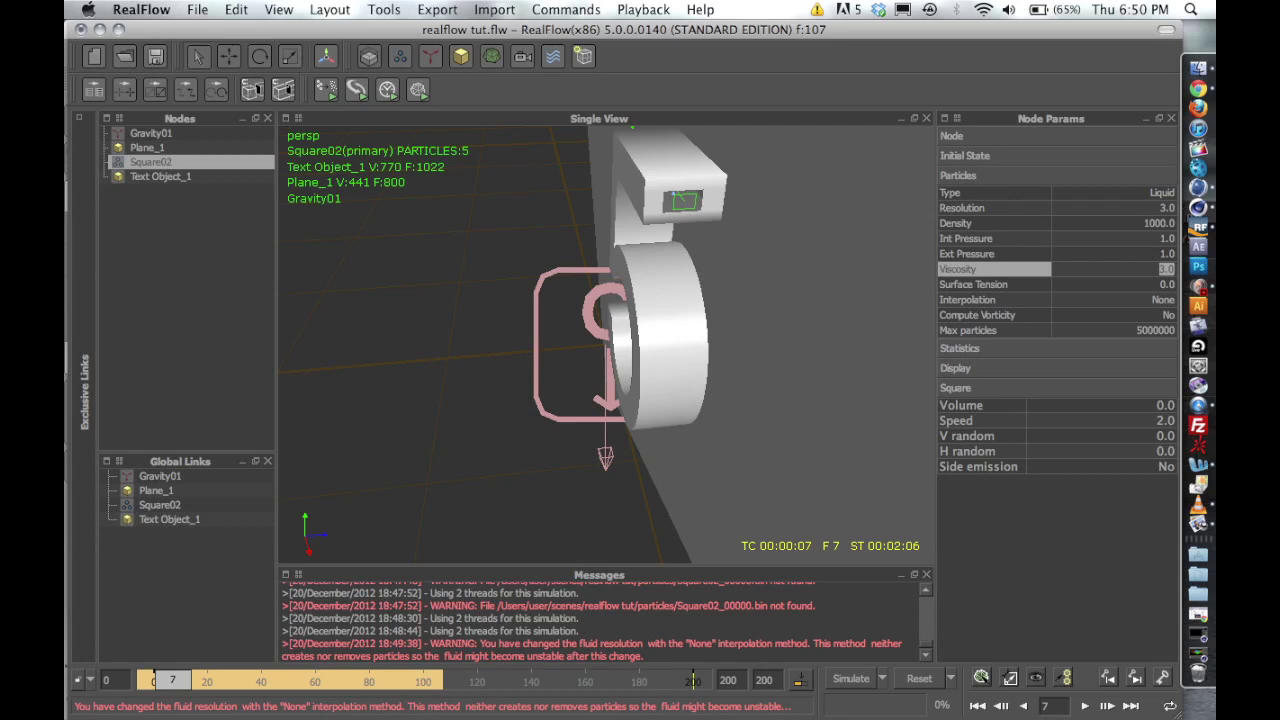
pyautogui.write('3.5')
pyautogui.press('Return')
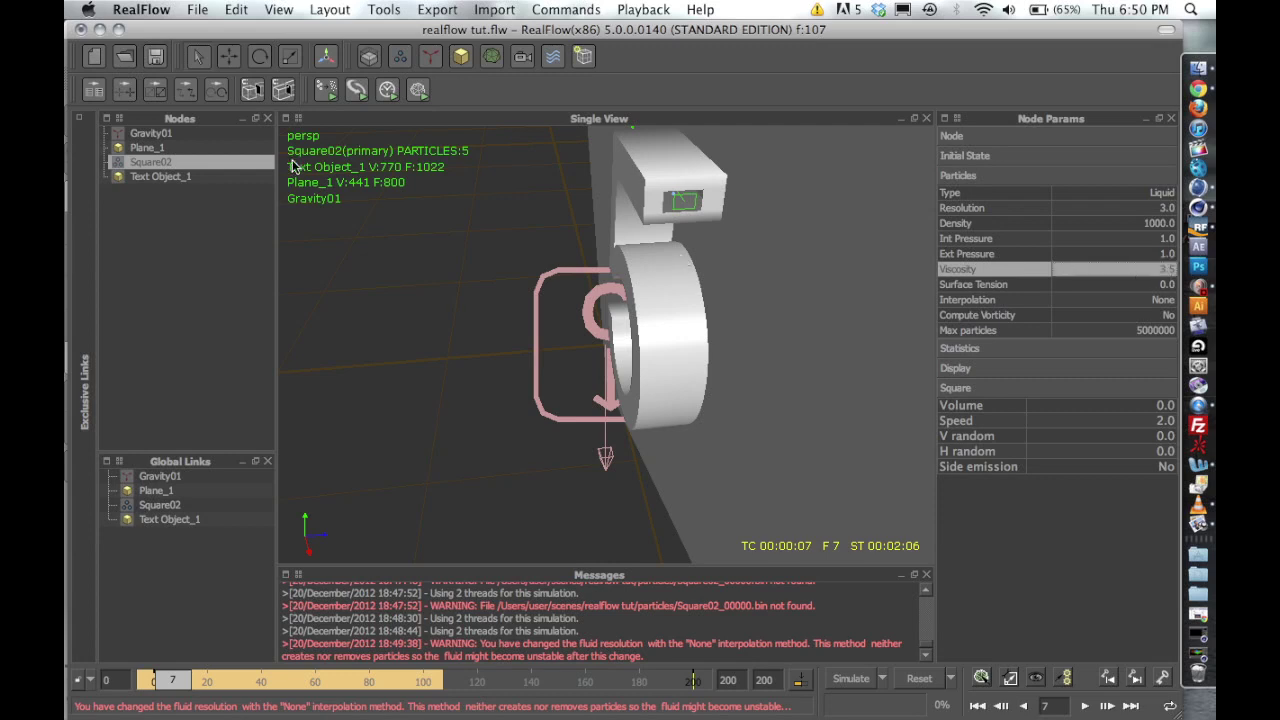
pyautogui.click(147, 148)
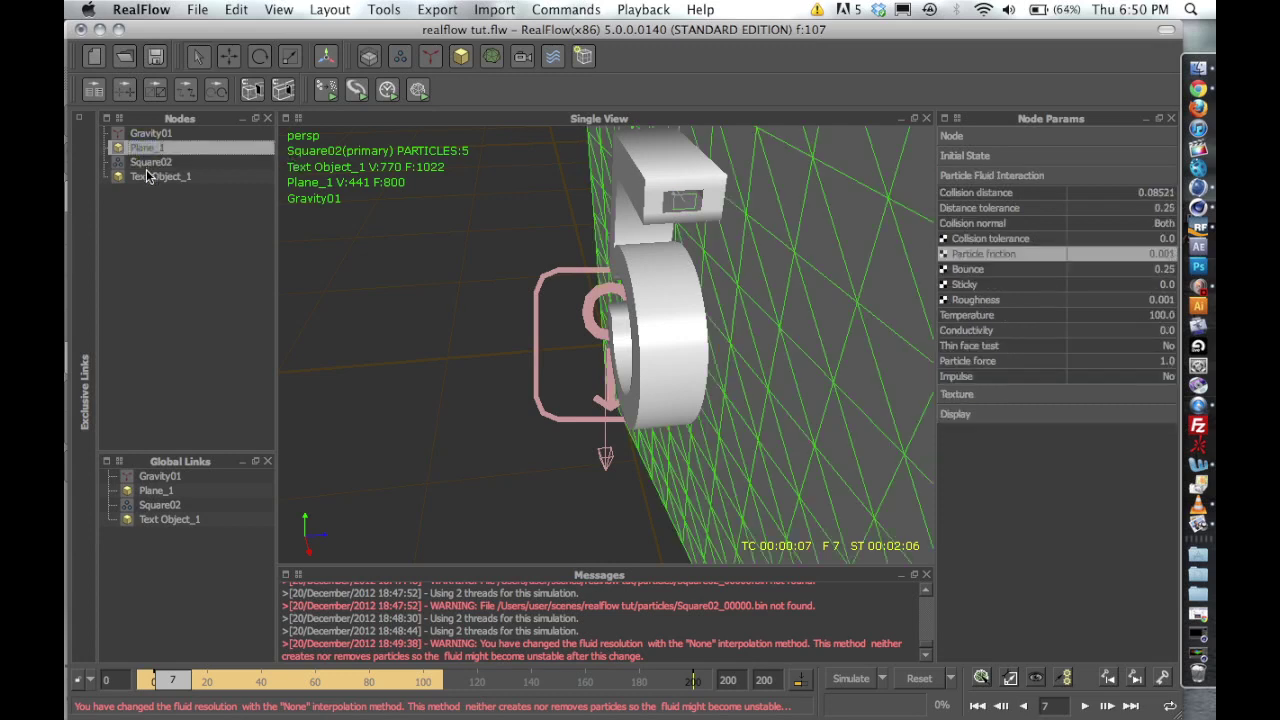
pyautogui.click(147, 177)
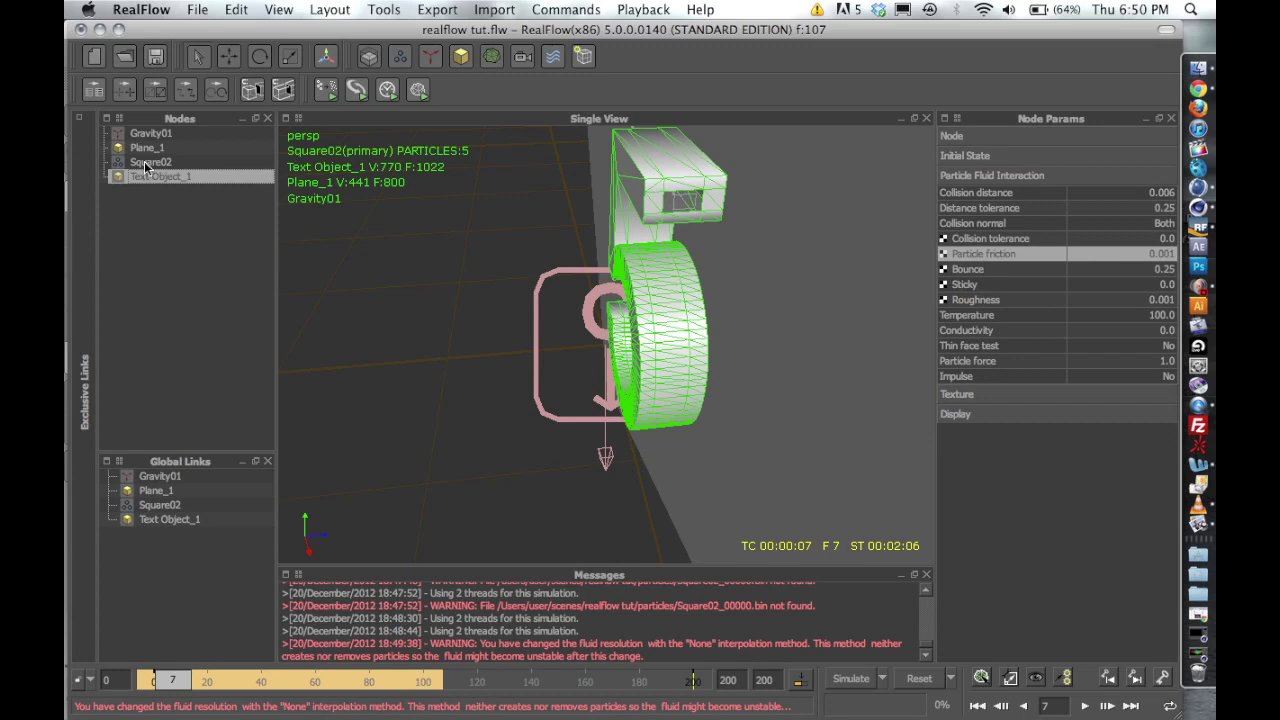
pyautogui.click(148, 162)
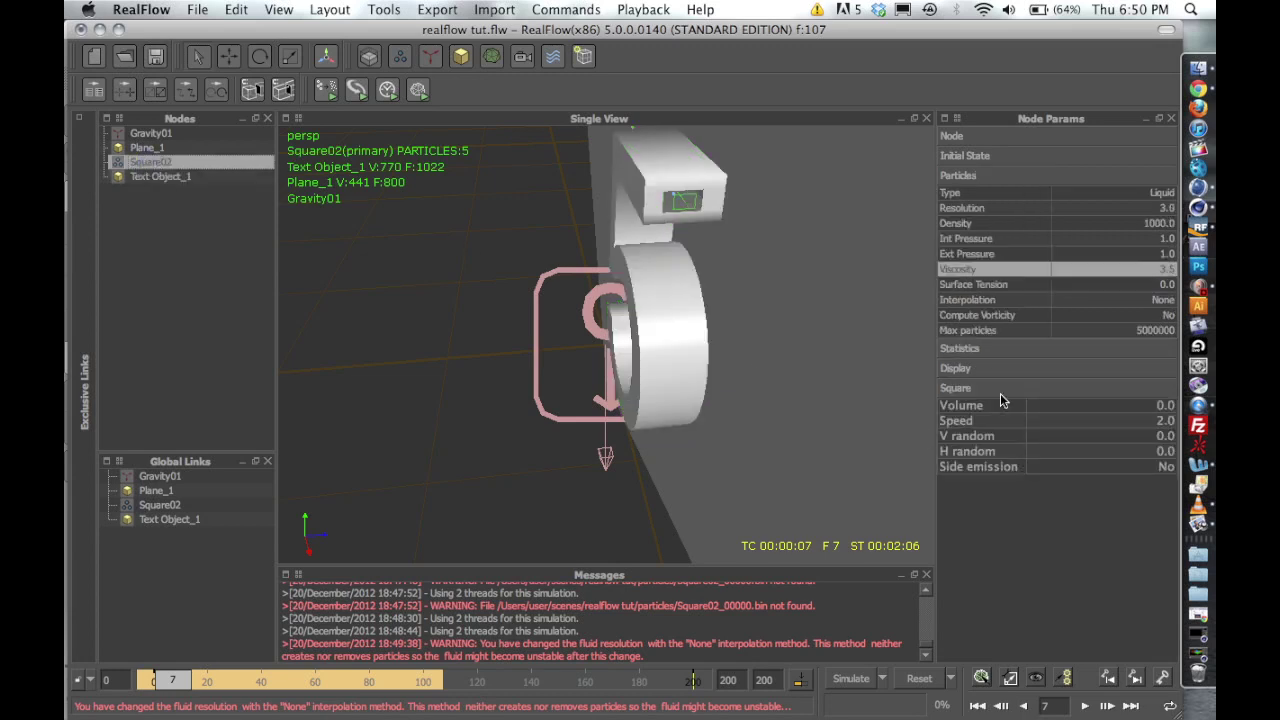
# Set the Square02 emitter Speed to 8.0 and V random to 0.5, then rewind to frame 0.
pyautogui.click(1140, 420)
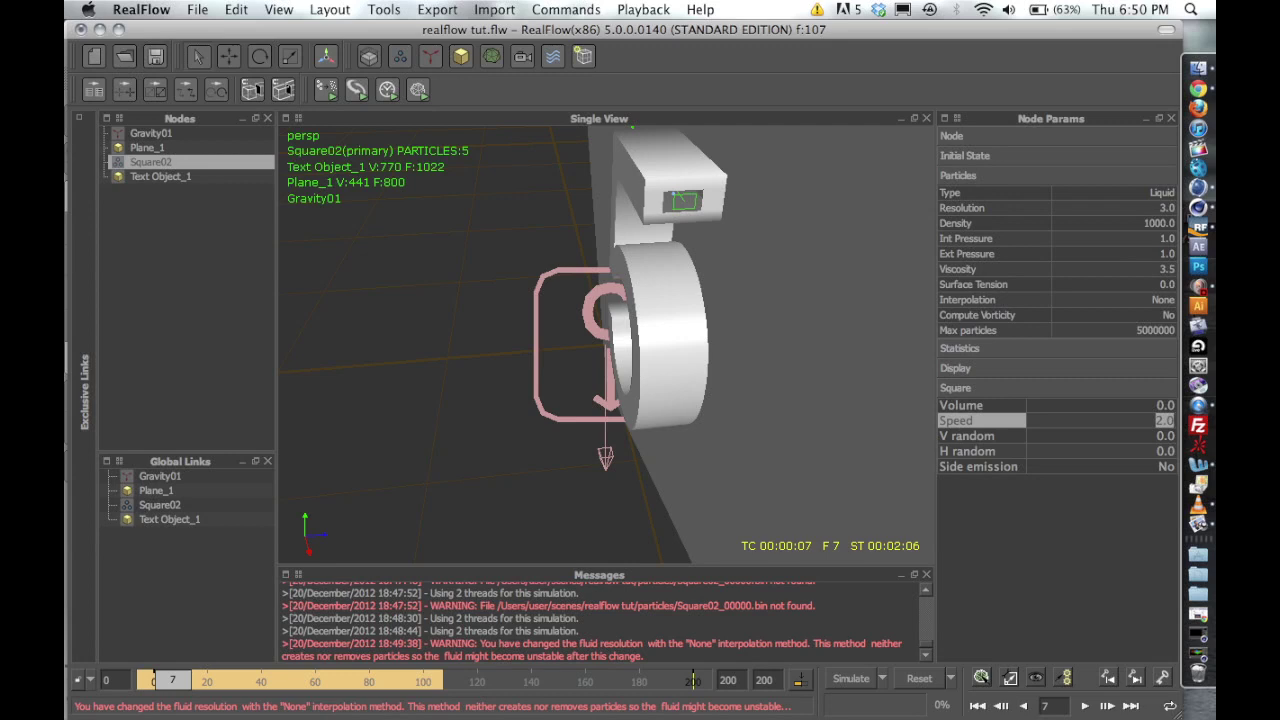
pyautogui.write('8.')
pyautogui.click(1102, 437)
pyautogui.write('0.5')
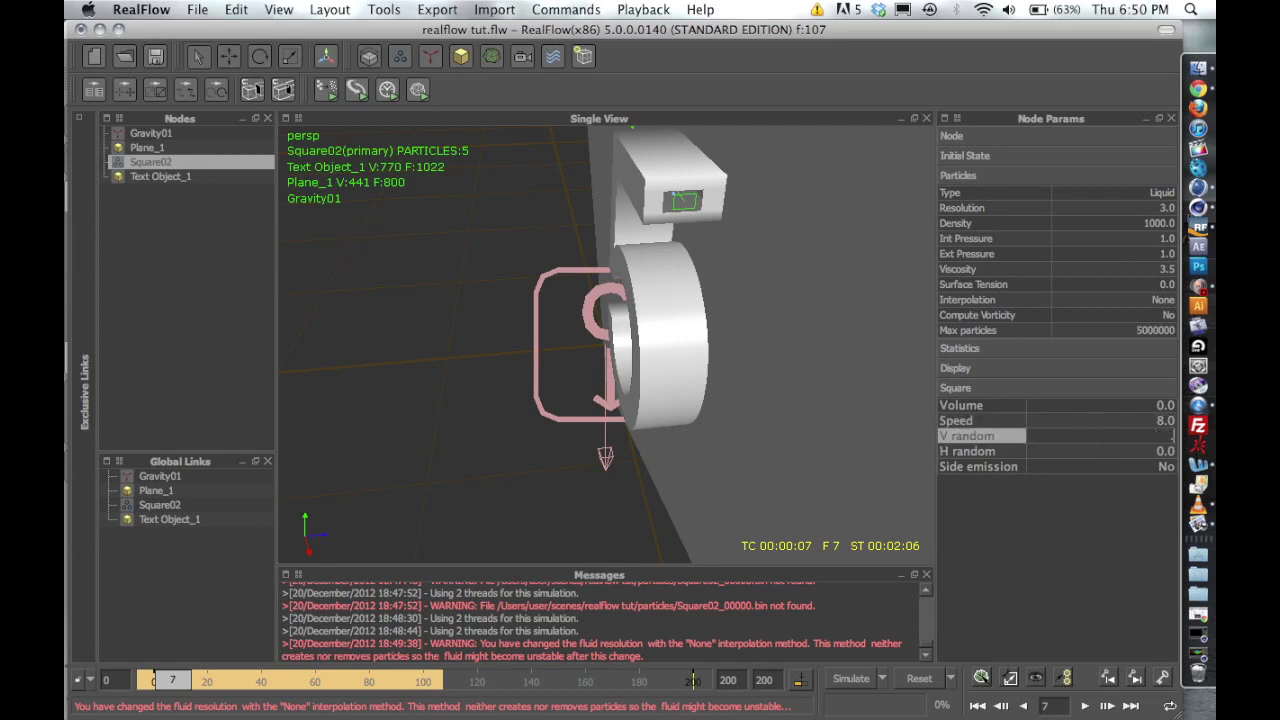
pyautogui.press('Return')
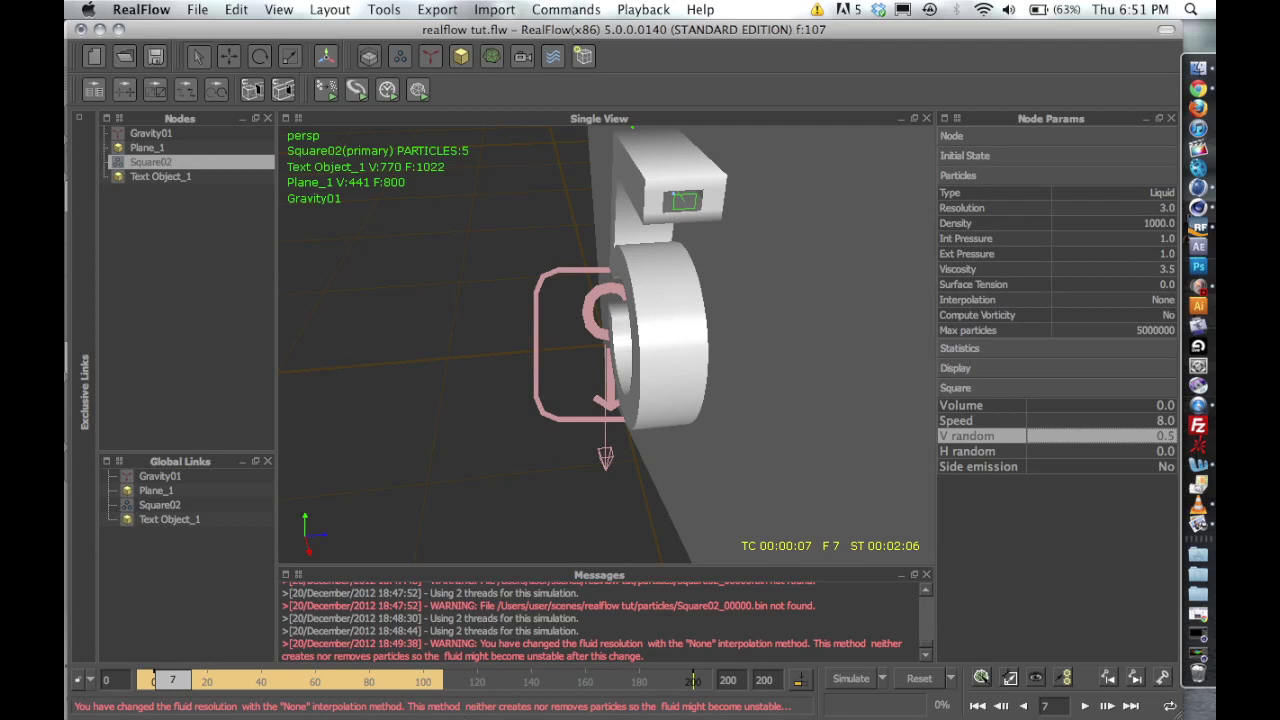
pyautogui.moveTo(172, 680); pyautogui.dragTo(122, 667)
# Restart the simulation from frame 0, overwriting the cached frames, and let it run to frame 195.
pyautogui.click(857, 679)
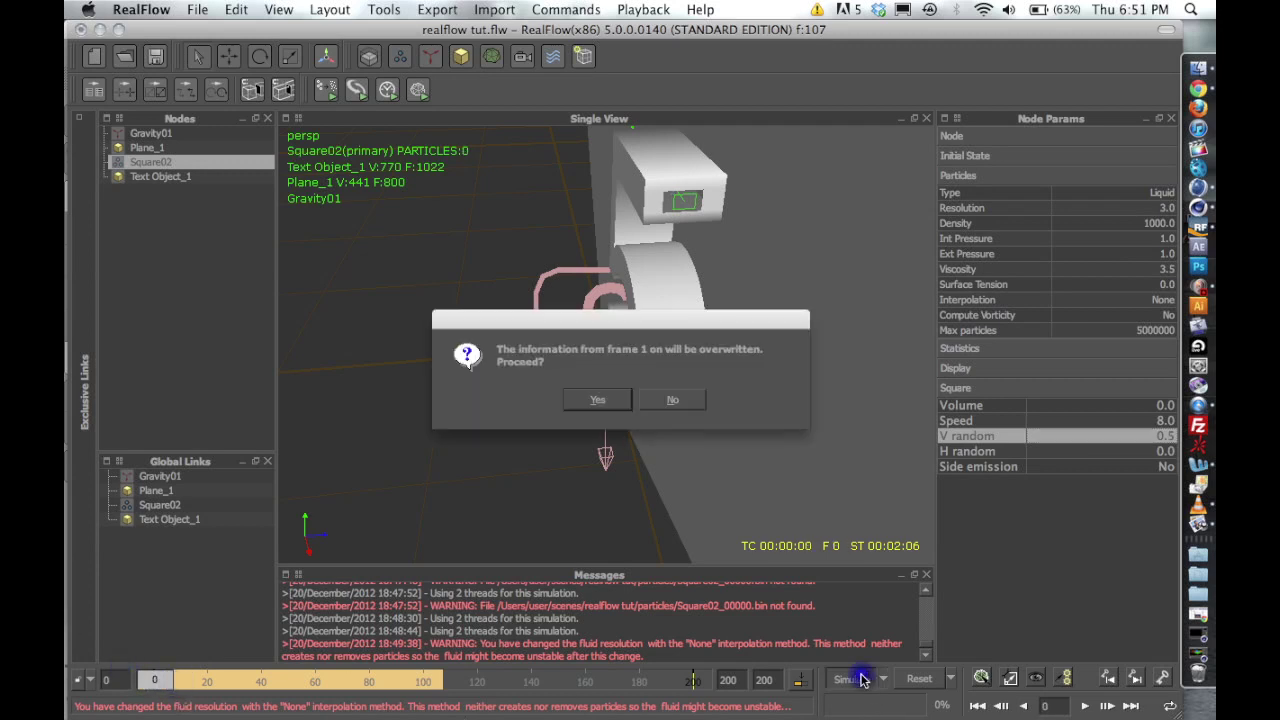
pyautogui.click(600, 400)
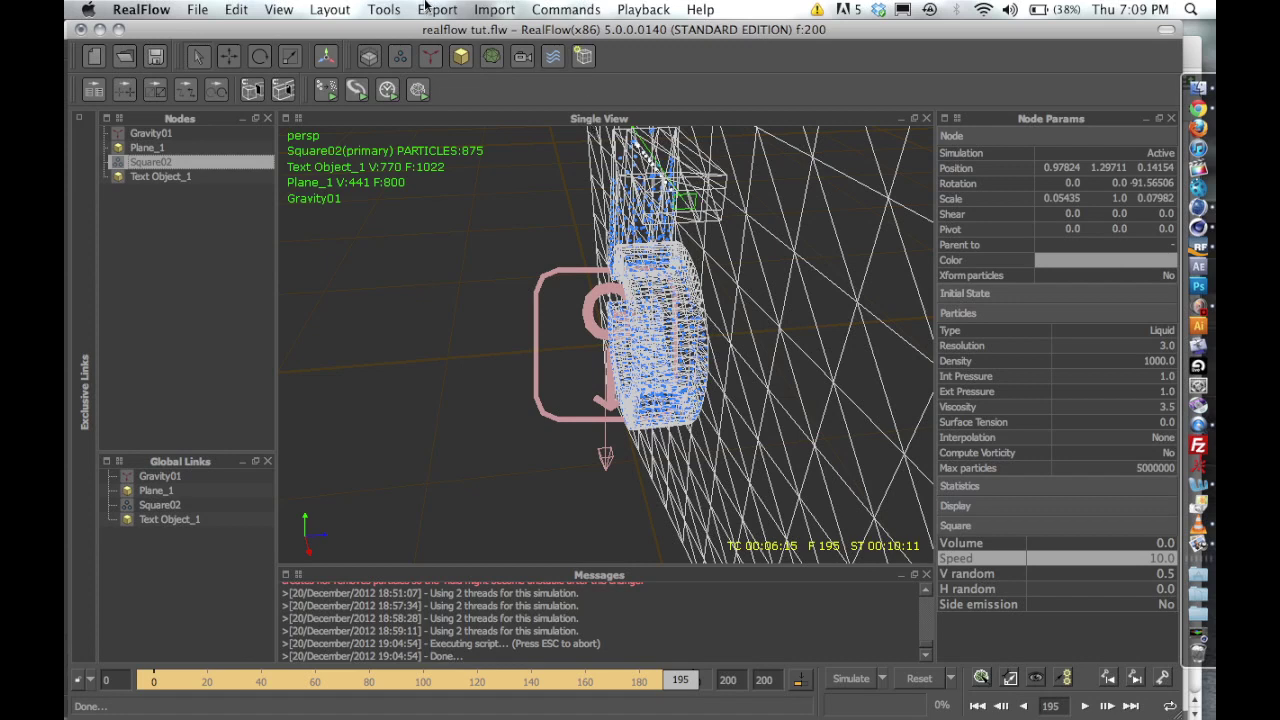
# Add a RenderKit particle mesh node and link the Square02 particles to it.
pyautogui.click(490, 58)
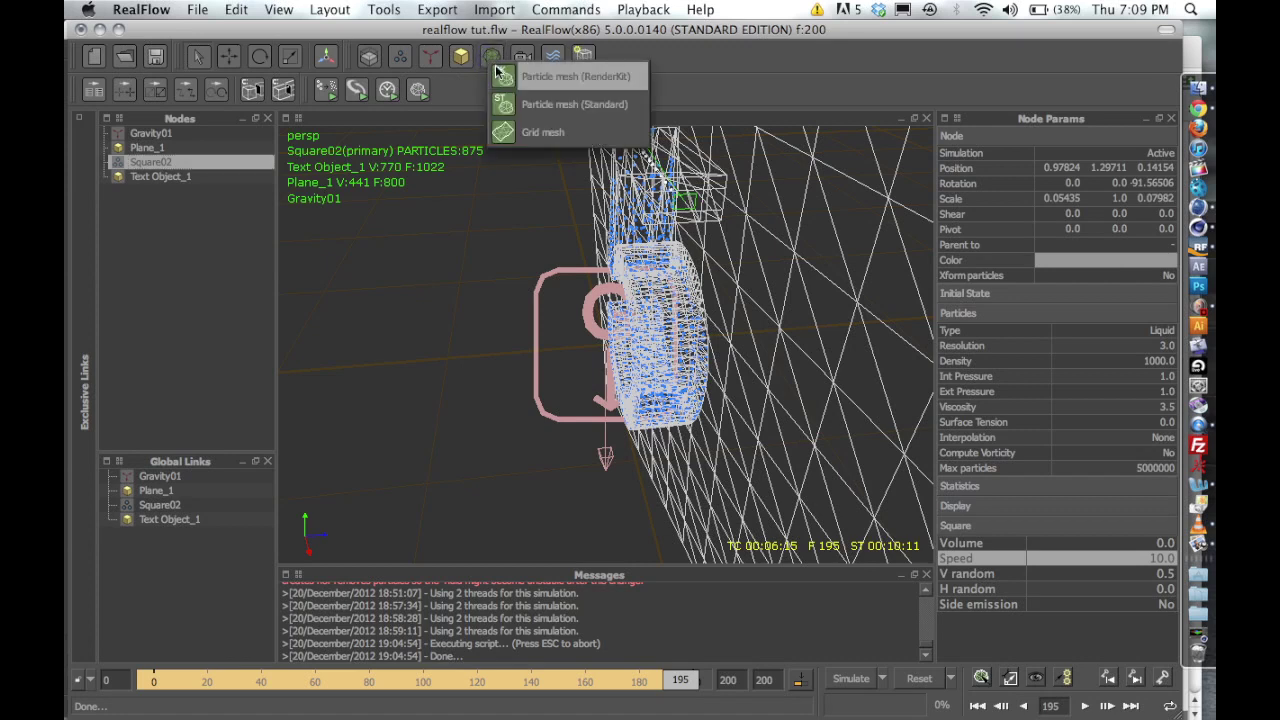
pyautogui.click(499, 75)
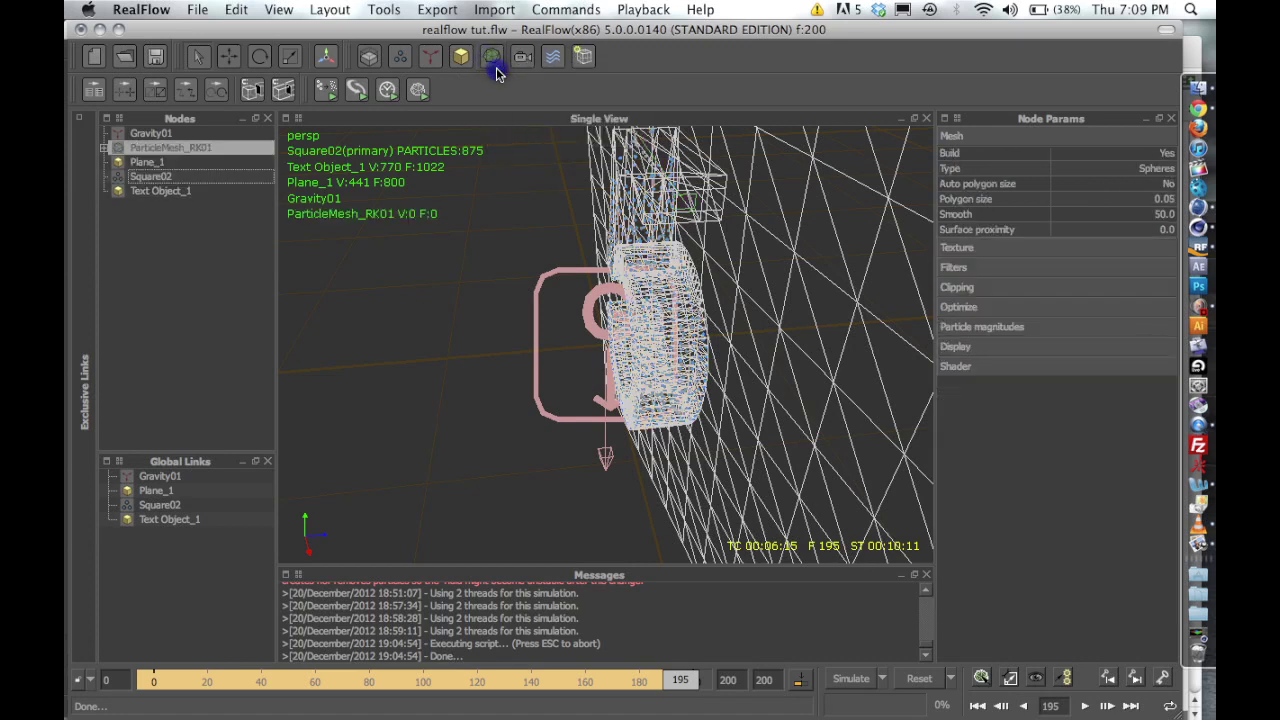
pyautogui.moveTo(142, 140); pyautogui.dragTo(140, 147)
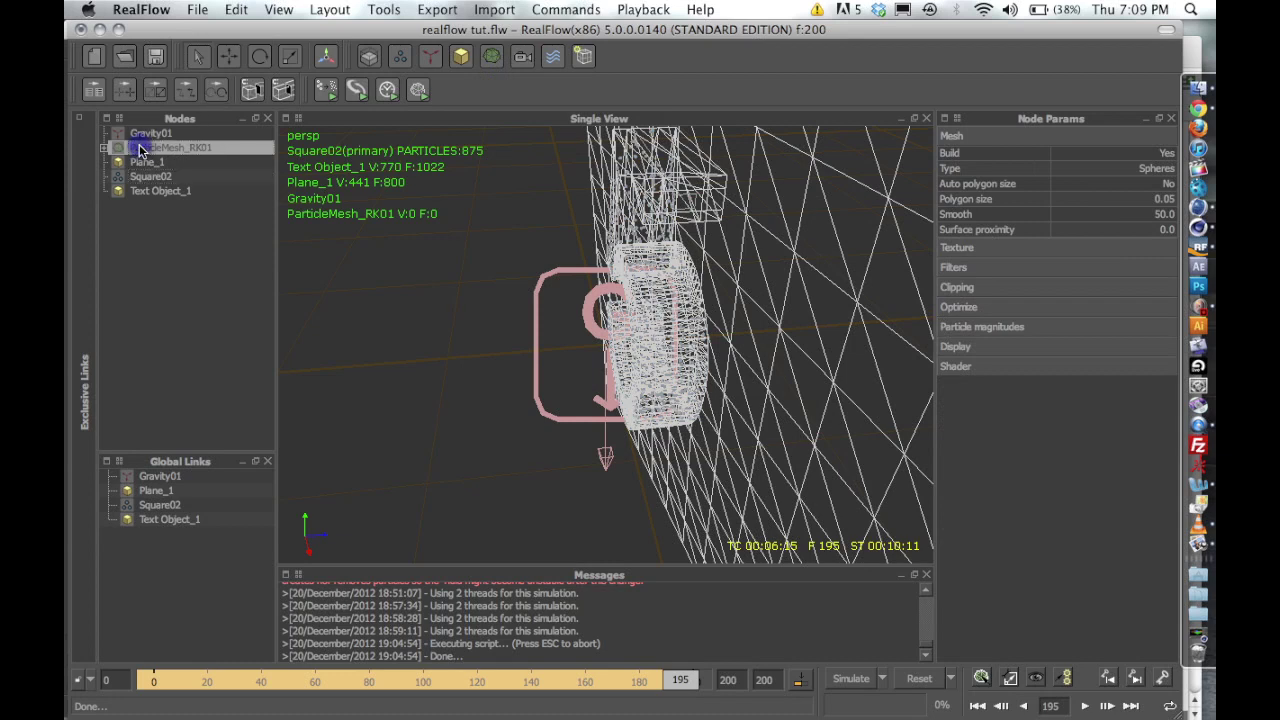
# Enable mesh filtering with Relaxation 0.6 and Steps 1, and set Polygon size 0.04.
pyautogui.click(955, 267)
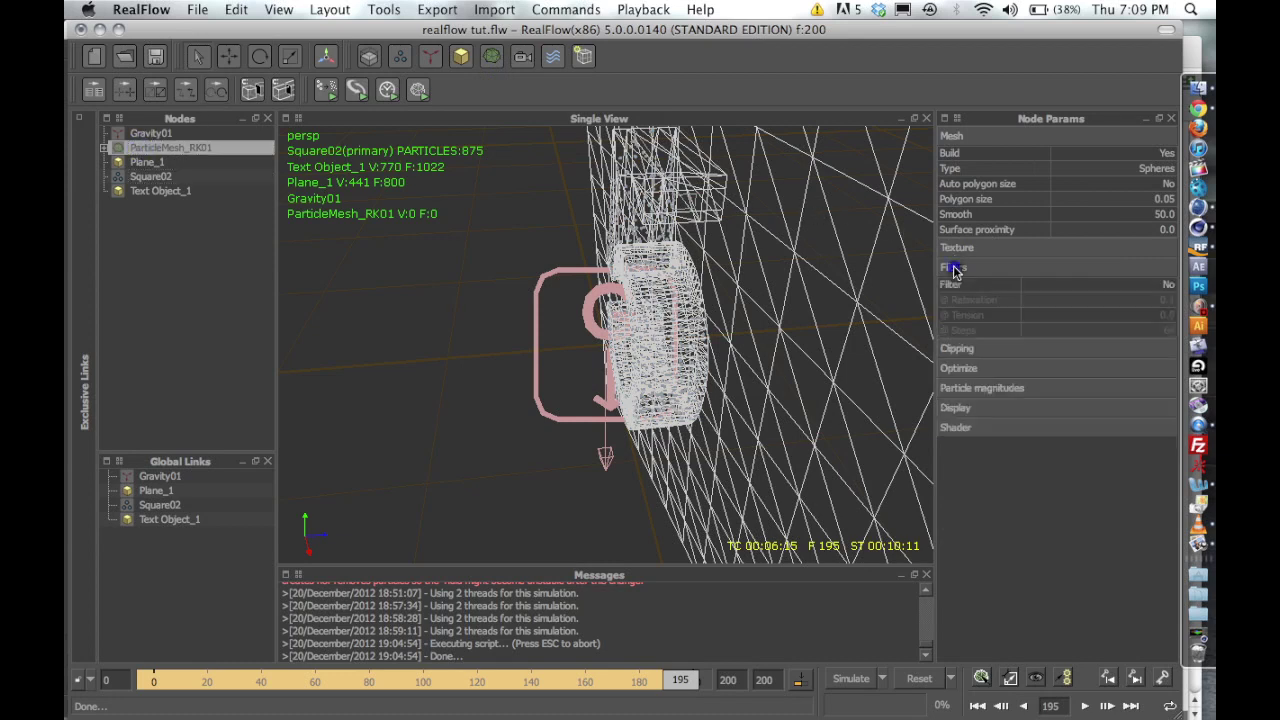
pyautogui.click(1170, 286)
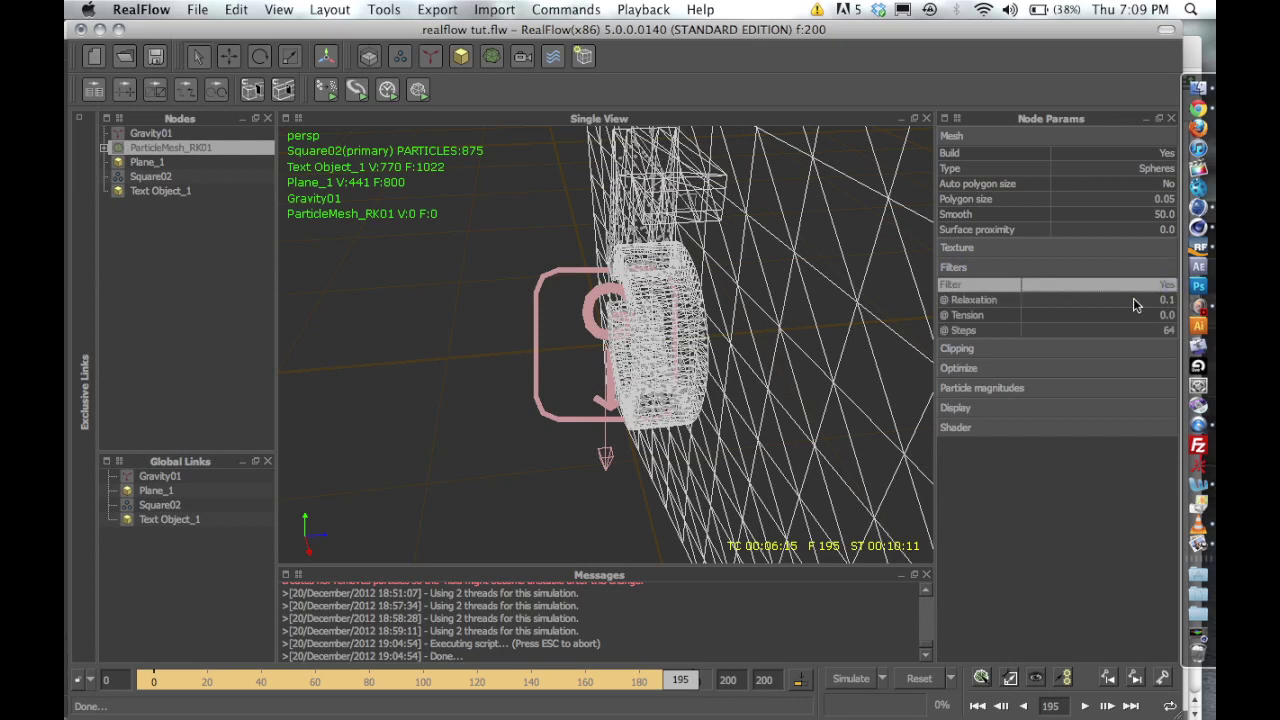
pyautogui.click(1130, 300)
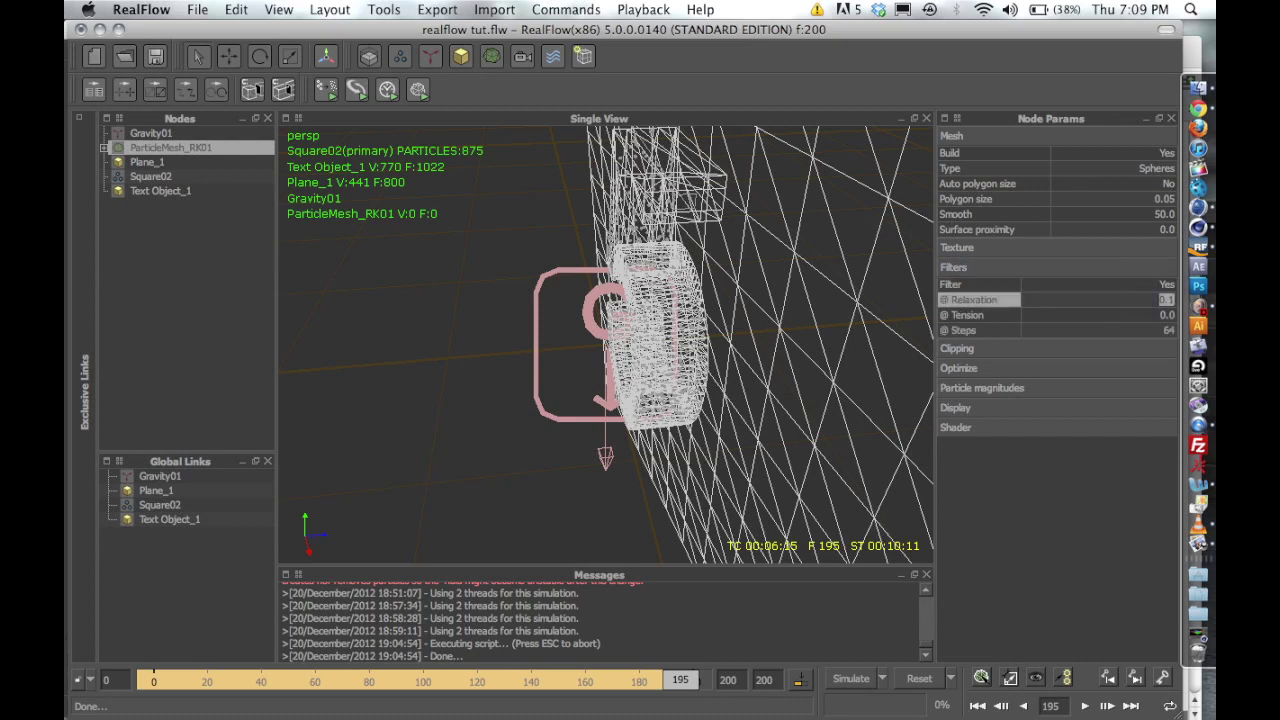
pyautogui.write('0')
pyautogui.click(1162, 330)
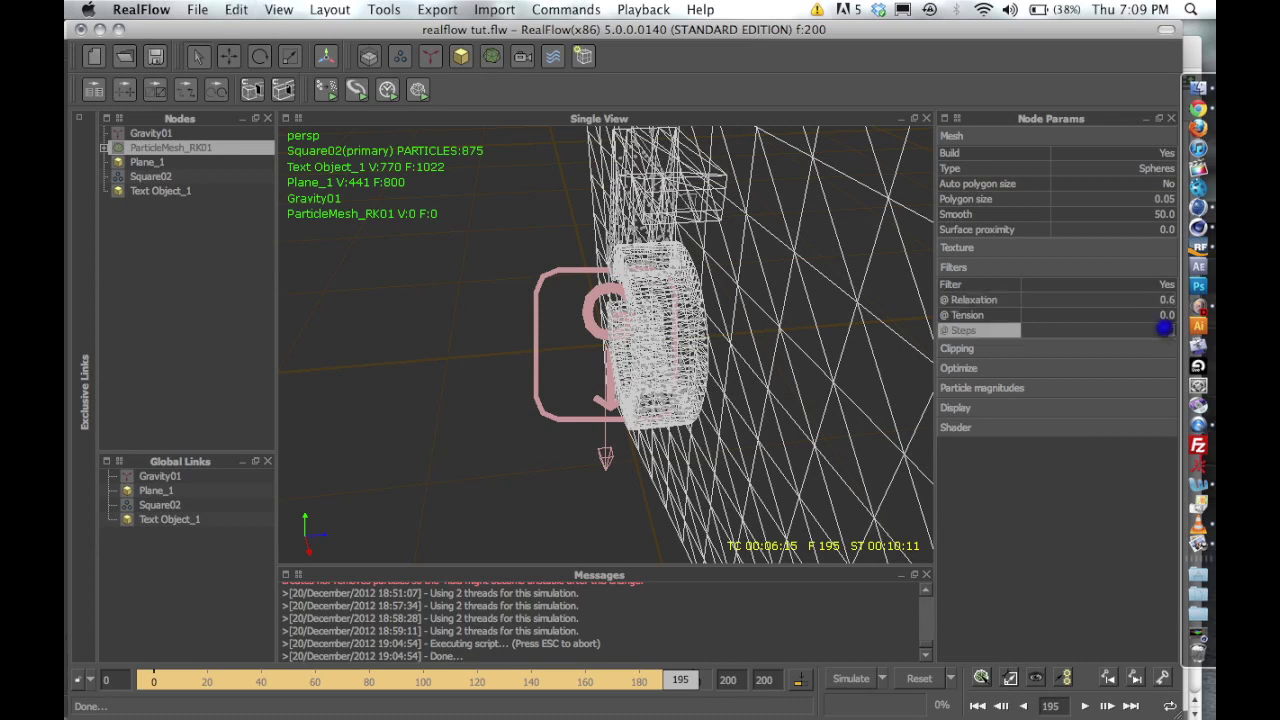
pyautogui.write('1')
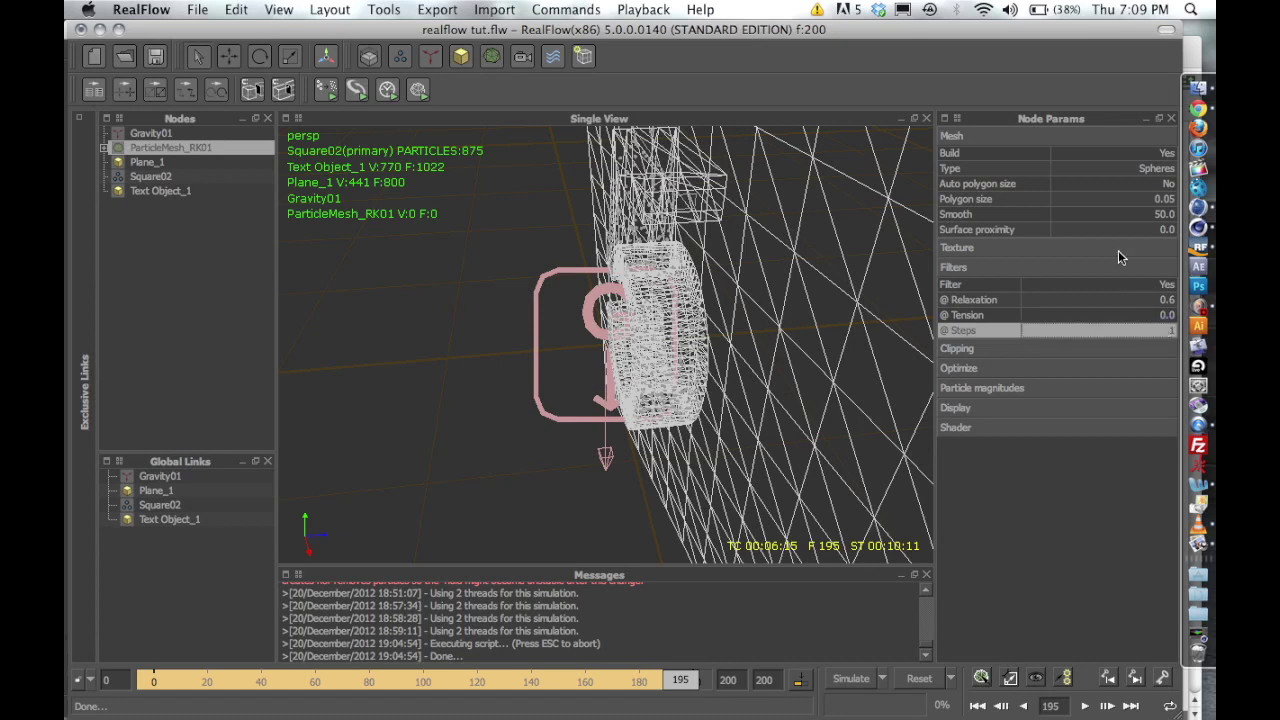
pyautogui.click(1166, 200)
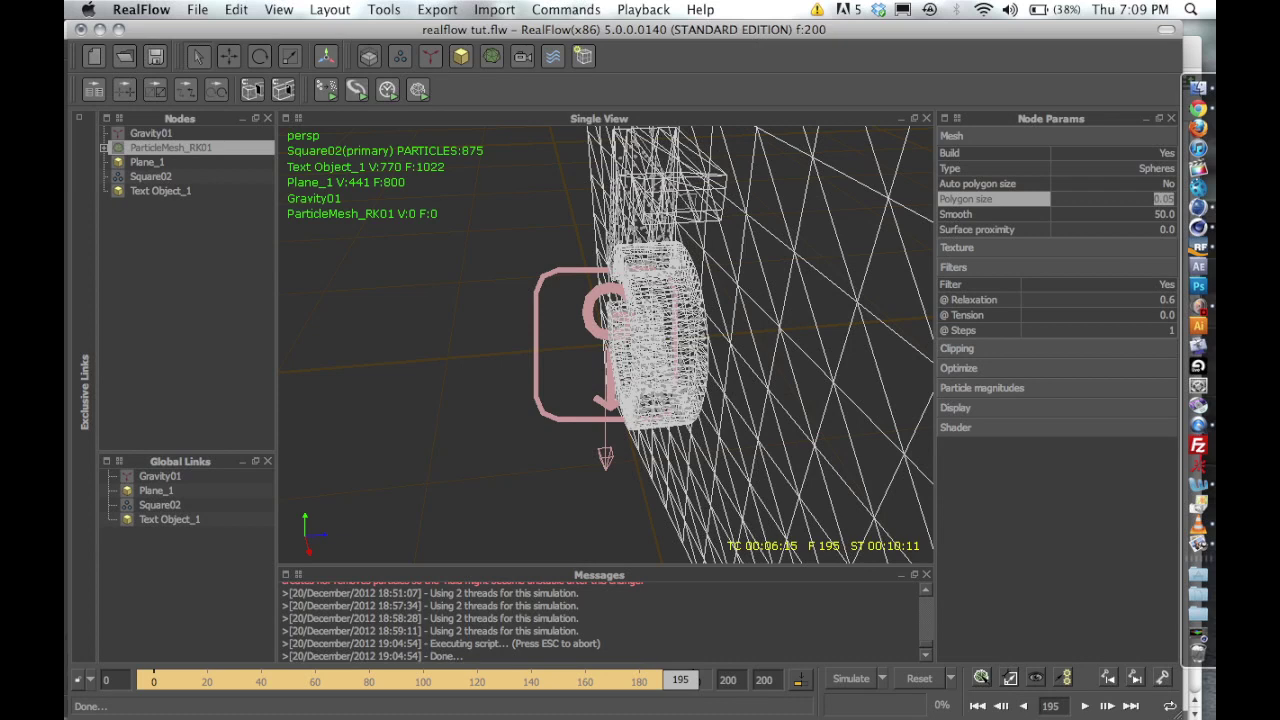
pyautogui.write('0.0')
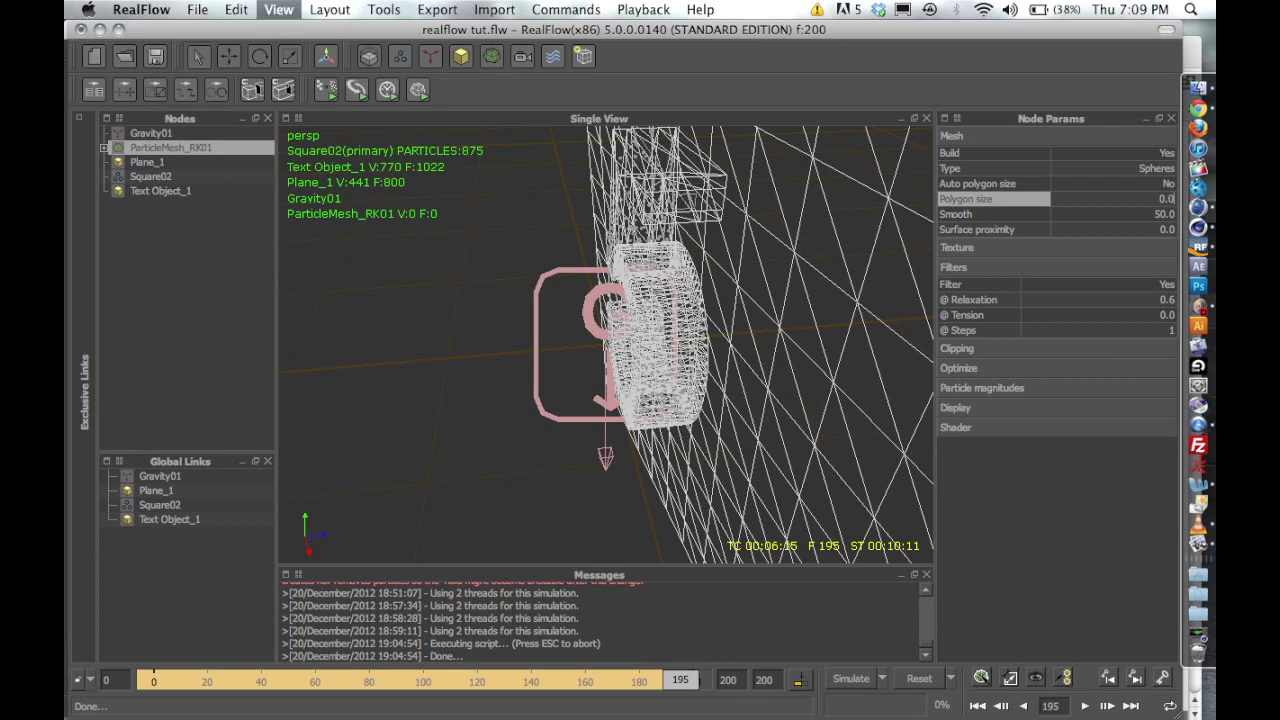
pyautogui.write('4')
pyautogui.press('Return')
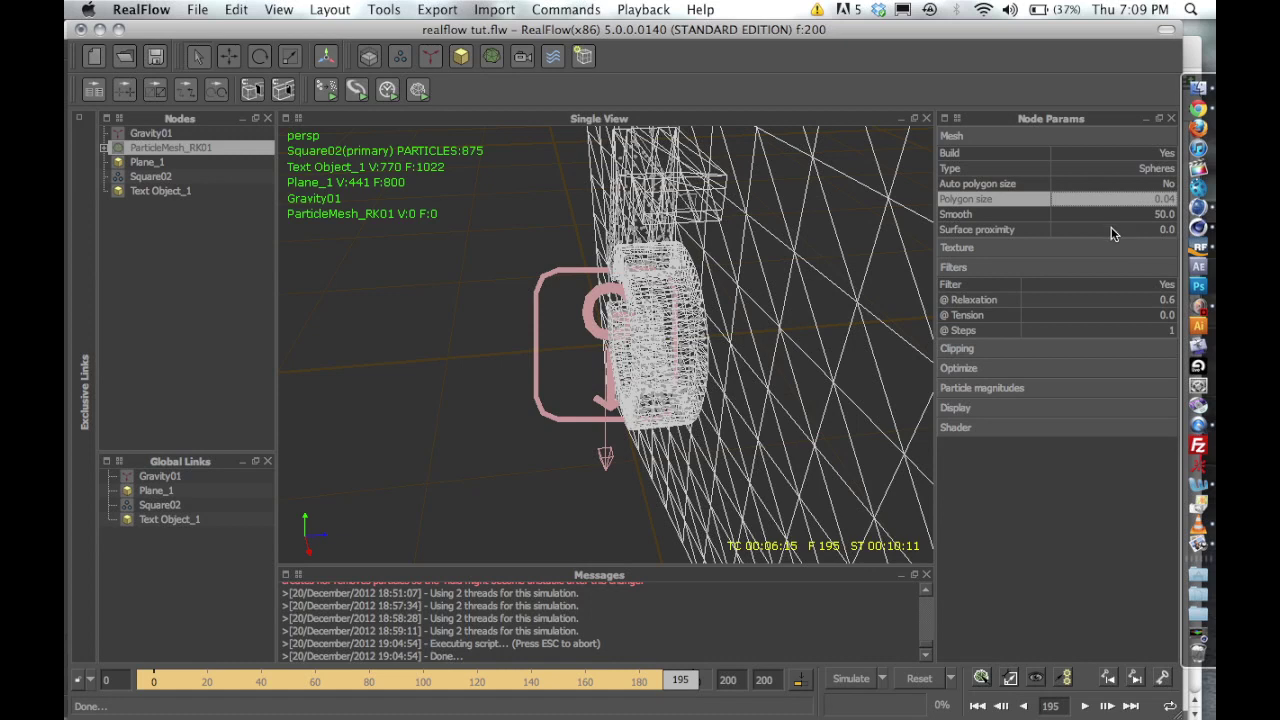
pyautogui.moveTo(688, 681); pyautogui.dragTo(141, 676)
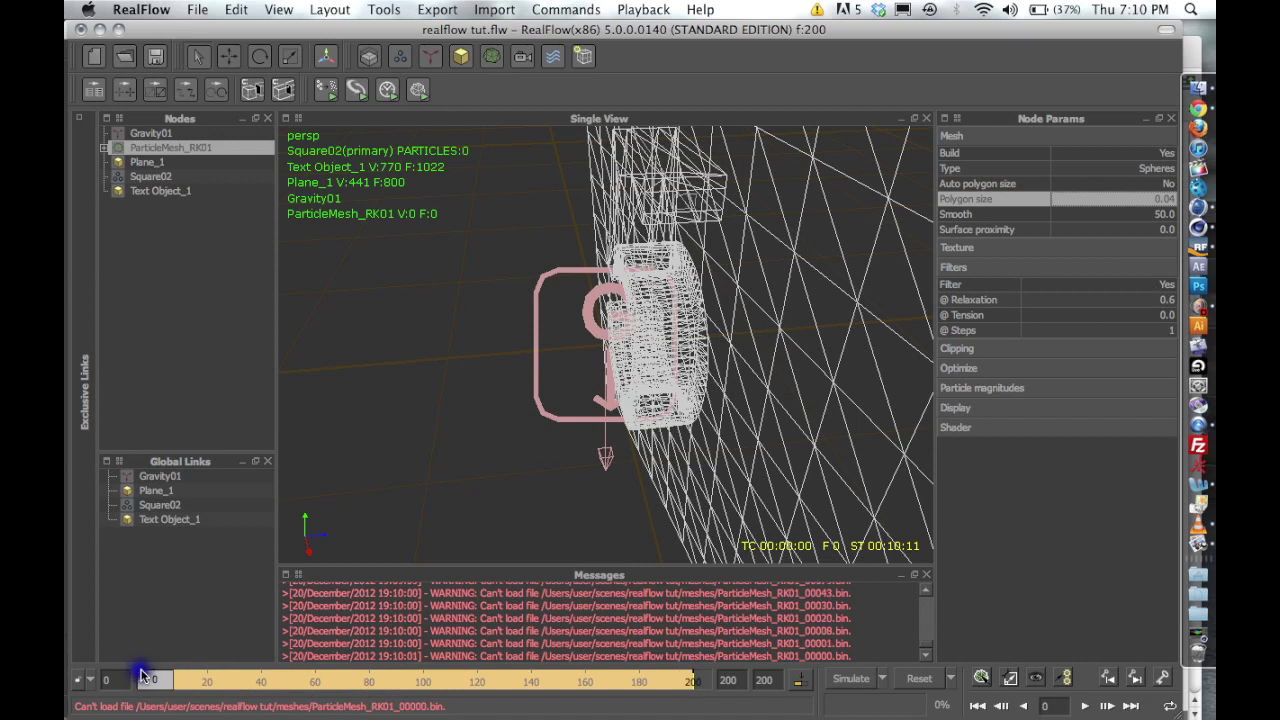
# Build a test particle mesh at frame 94, inspect it shaded, then rewind to the start.
pyautogui.click(410, 680)
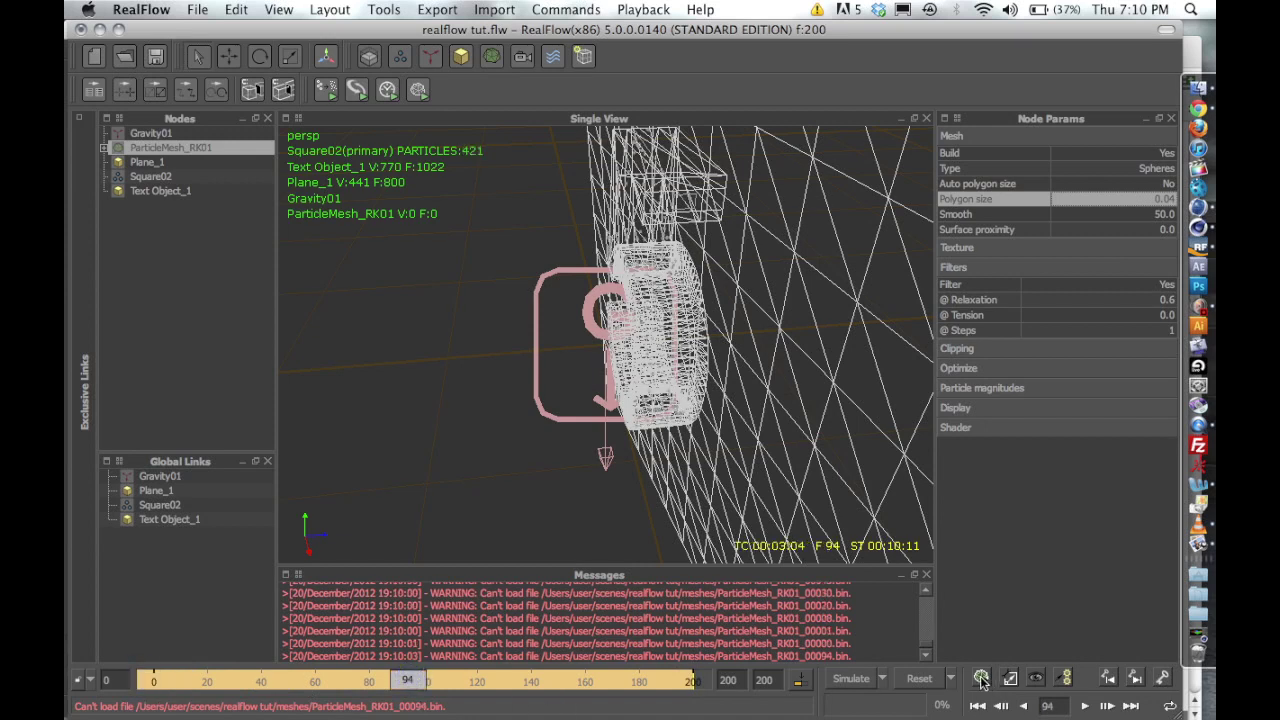
pyautogui.click(981, 679)
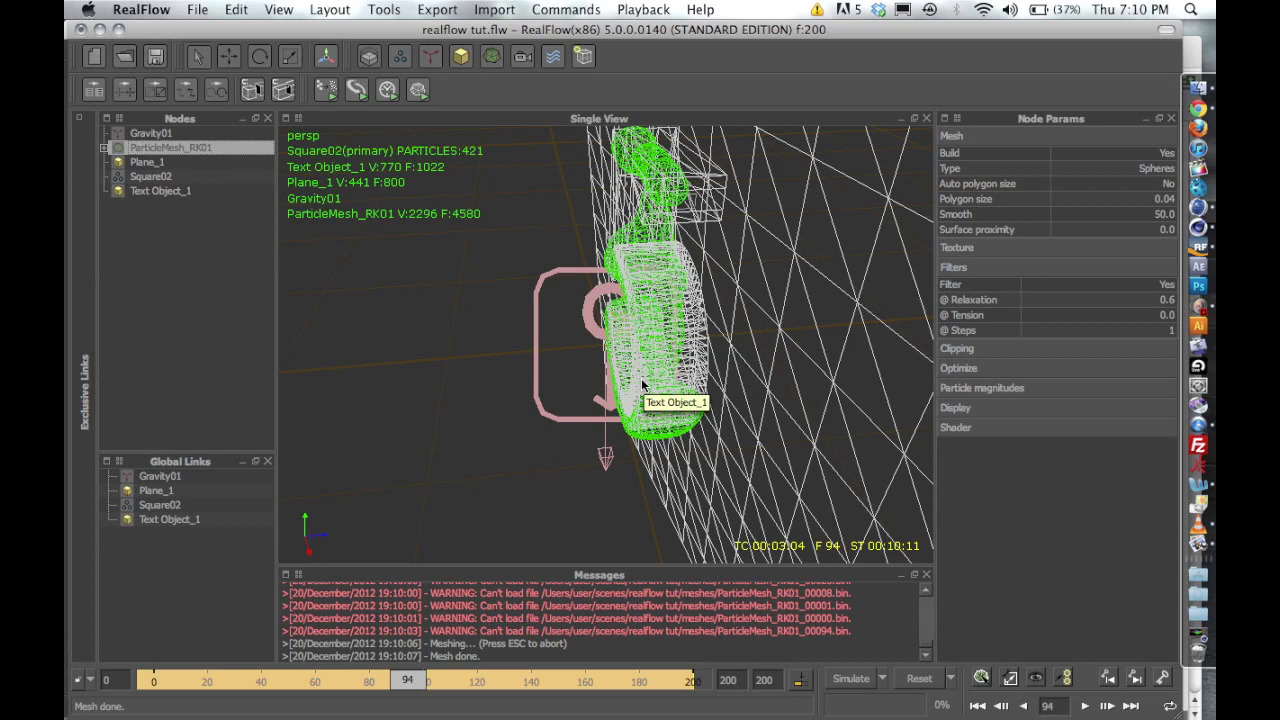
pyautogui.hotkey('ctrl', '4')
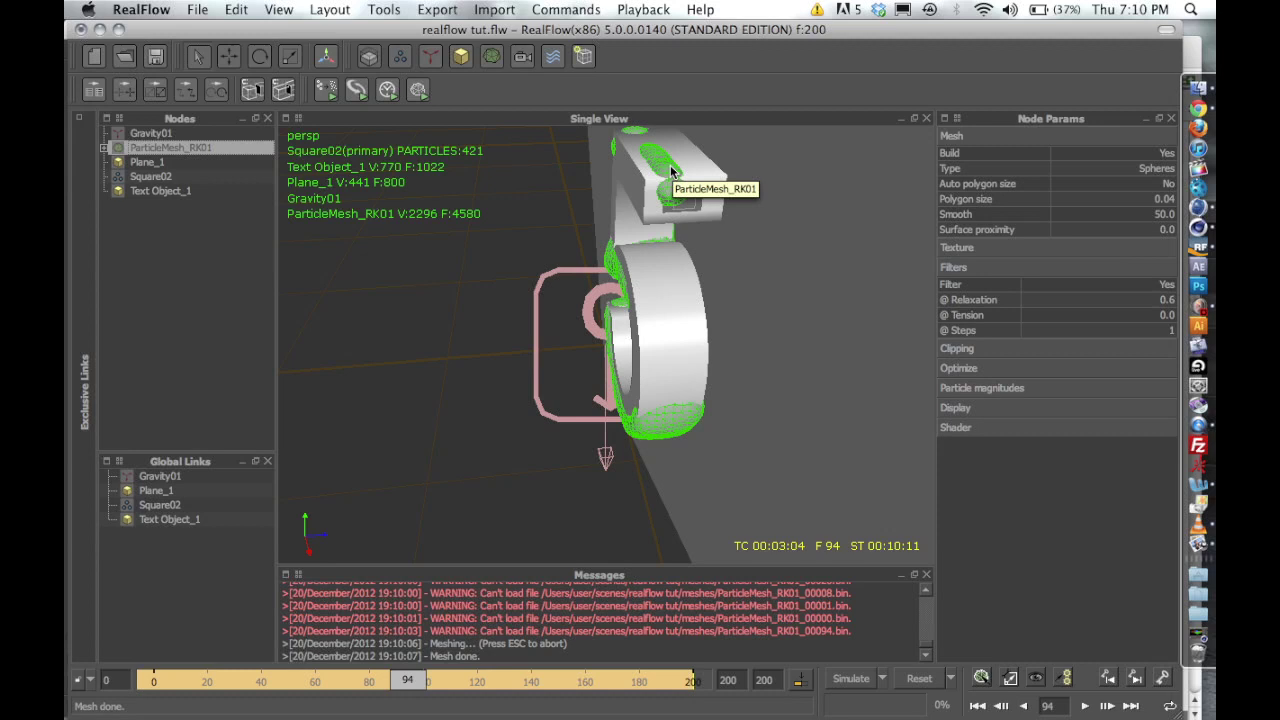
pyautogui.press('4')
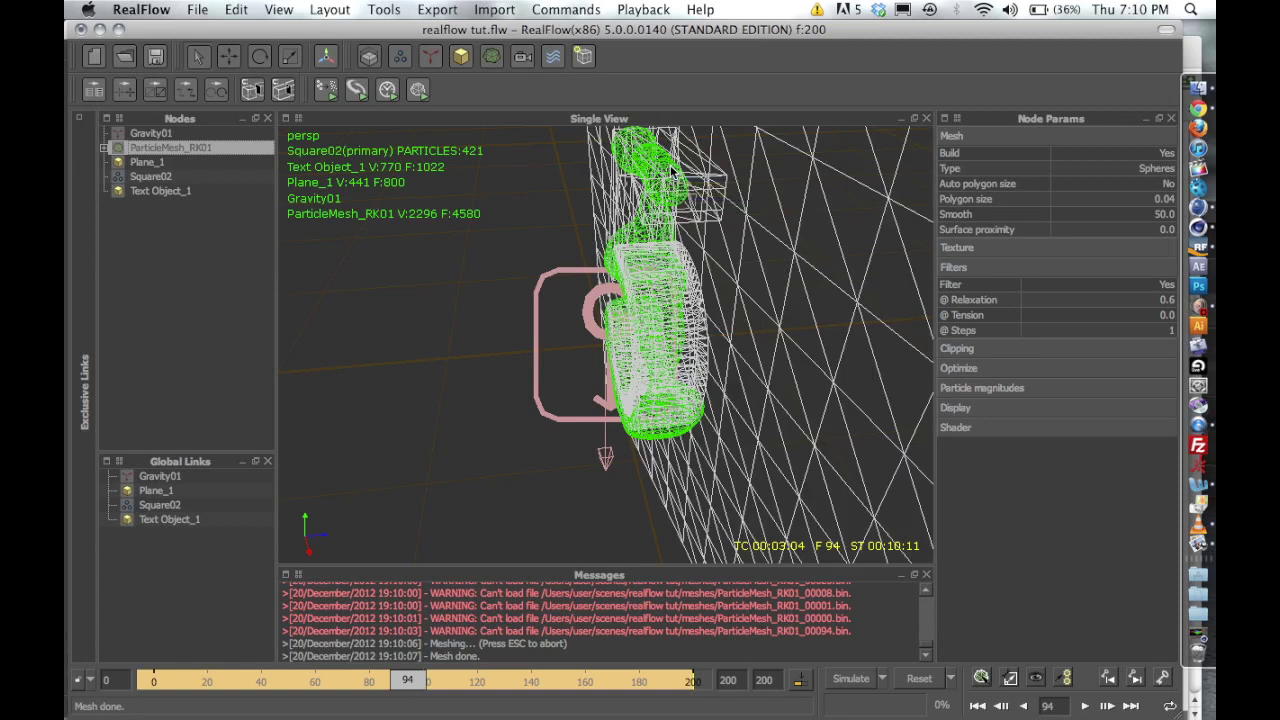
pyautogui.press('space')
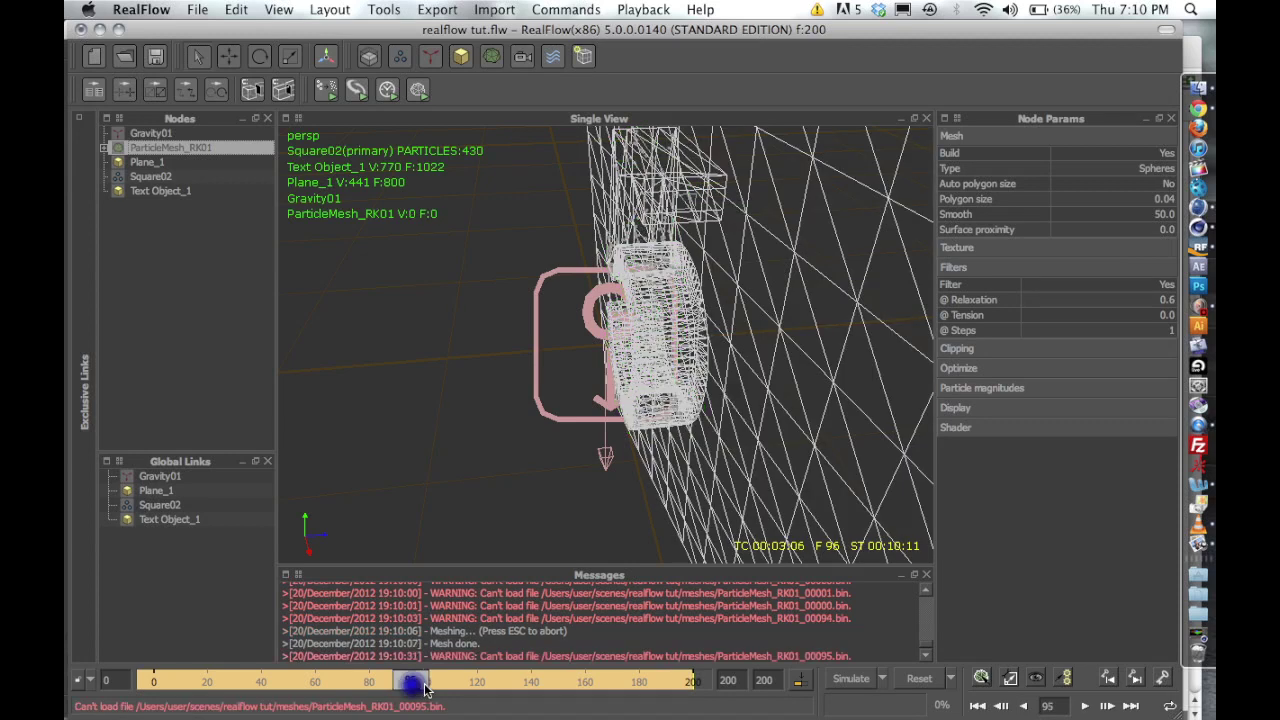
pyautogui.moveTo(462, 679); pyautogui.dragTo(145, 680)
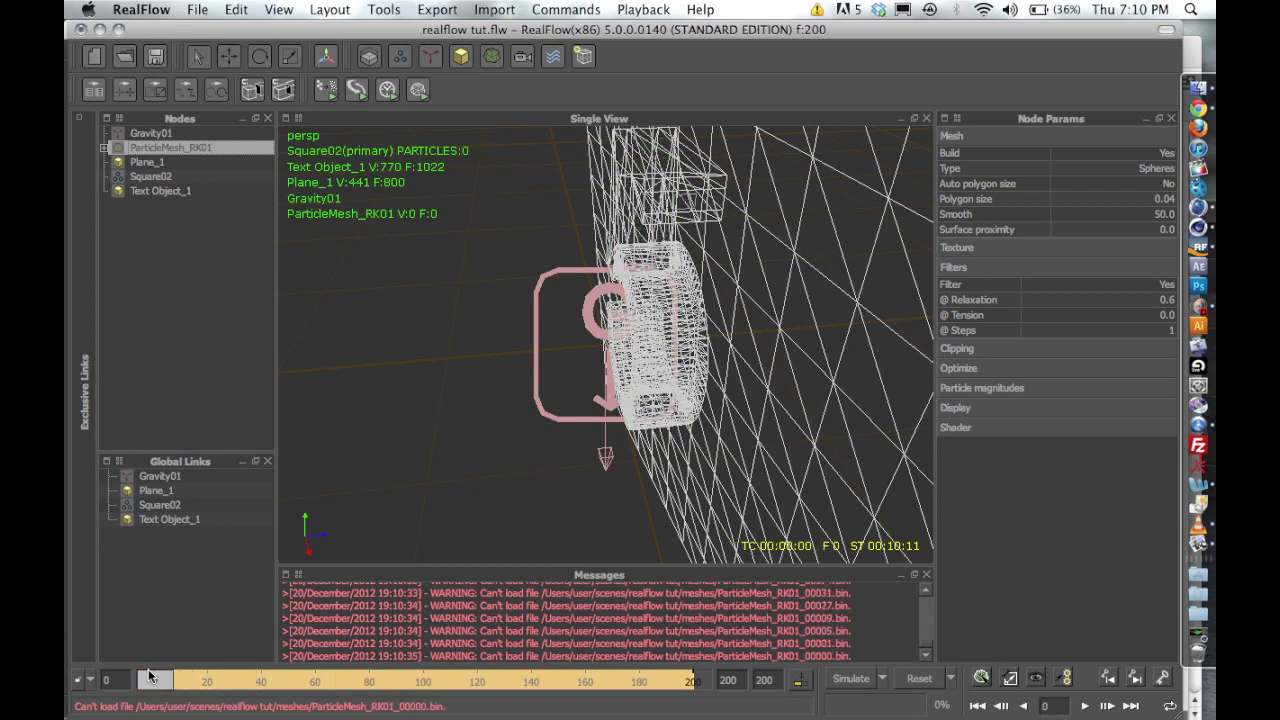
# Build the particle mesh for all simulated frames with the Build meshes toolbar button.
pyautogui.click(418, 90)
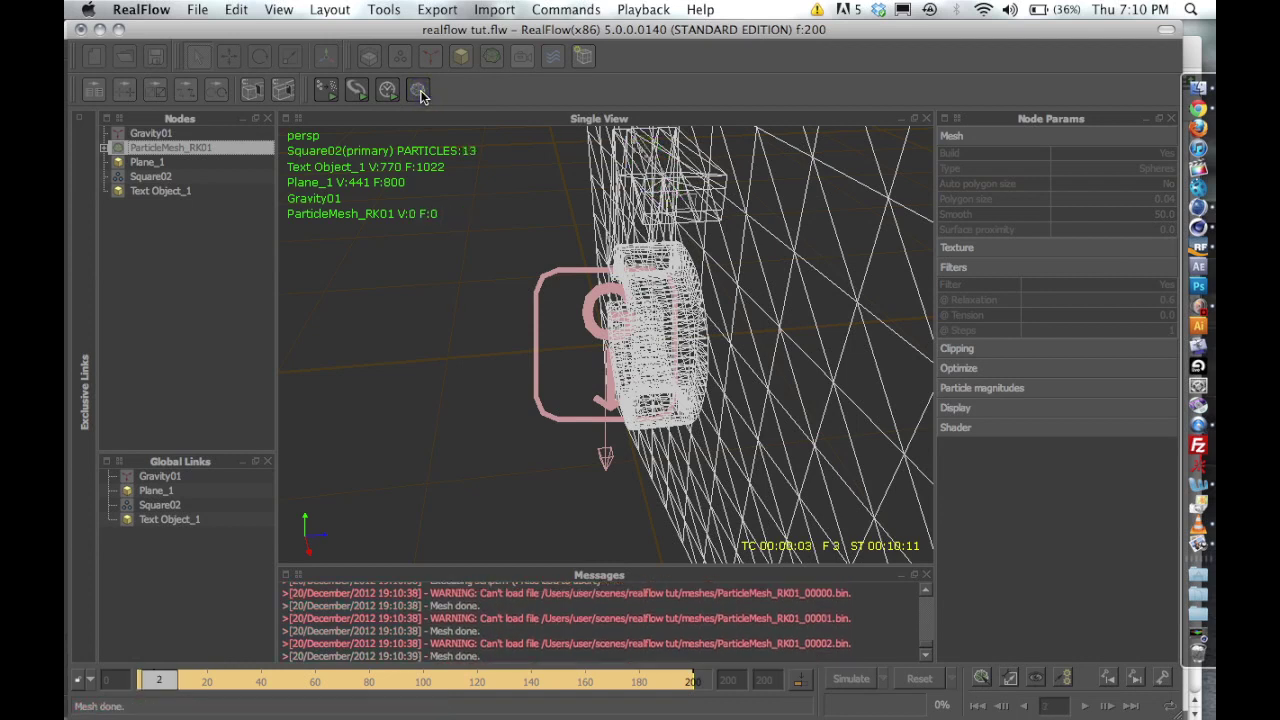